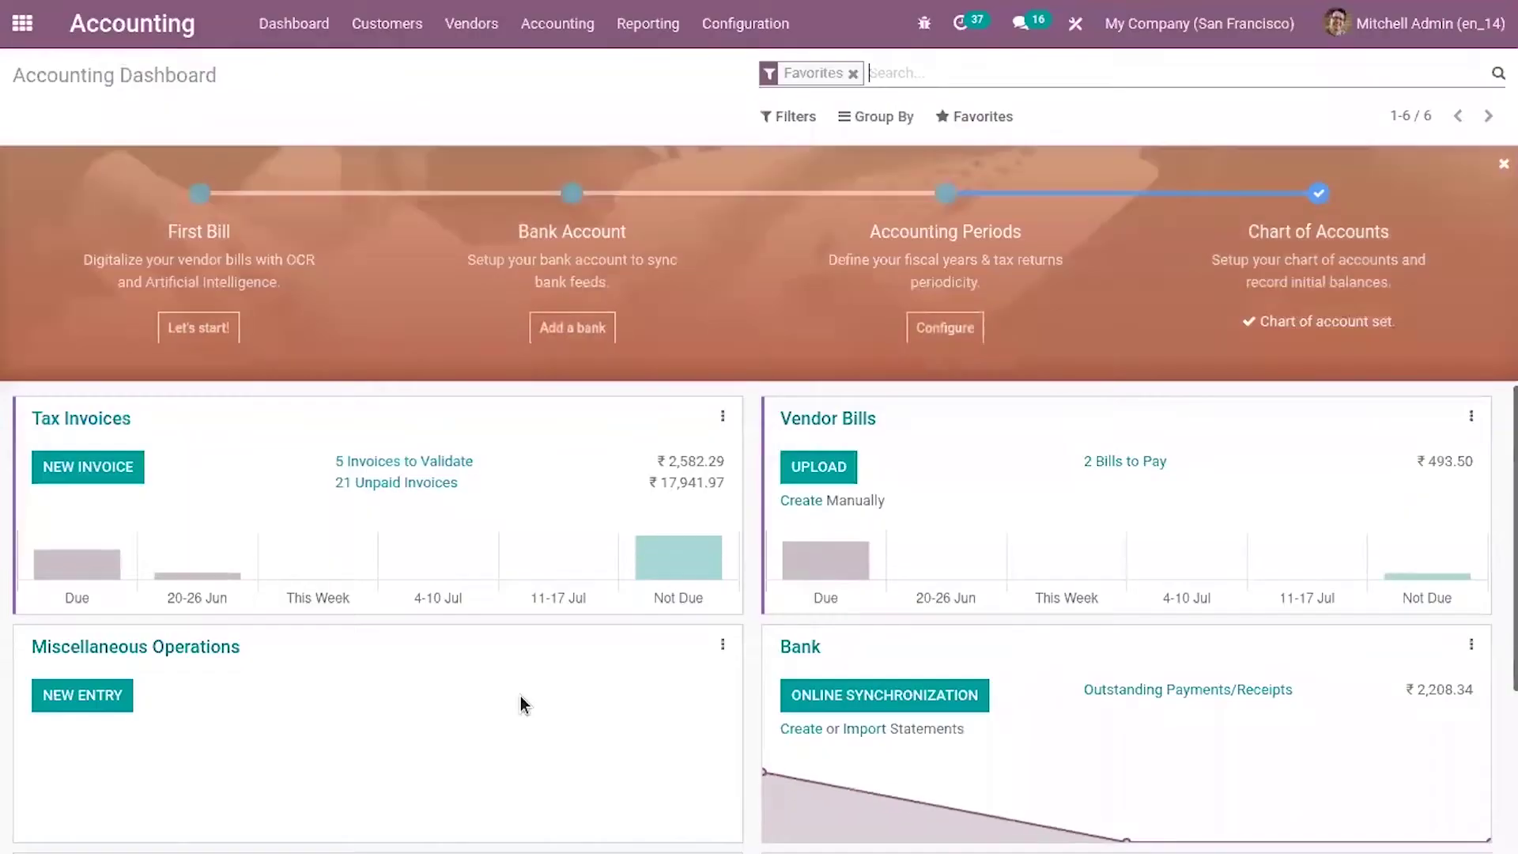
Open the Accounting settings and examine the Cash Basis option and its journal in the Taxes section.
{"action": "left_click", "coordinate": [734, 26]}
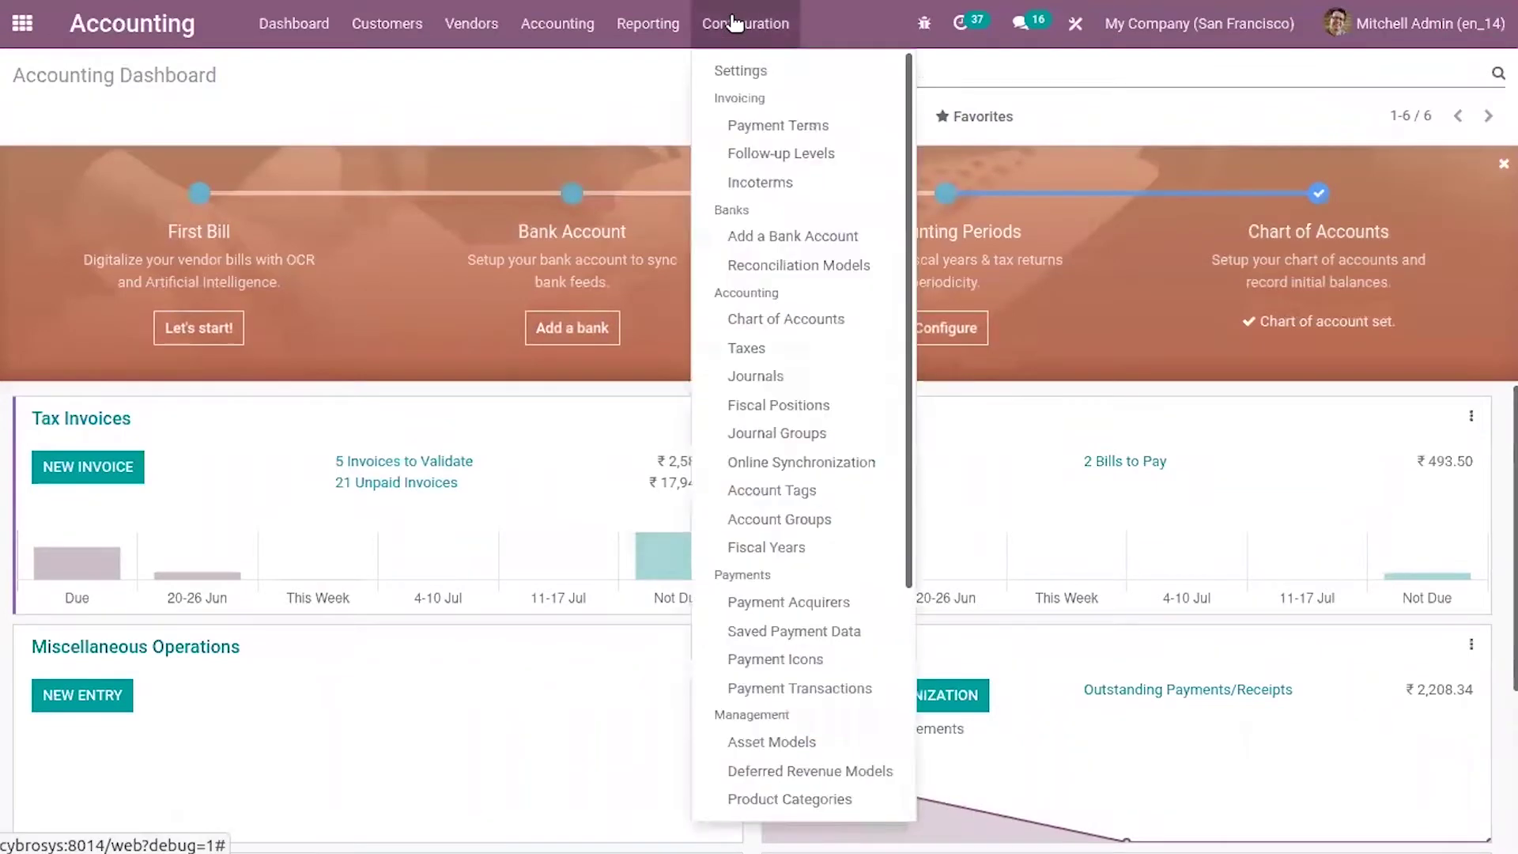
{"action": "left_click", "coordinate": [778, 63]}
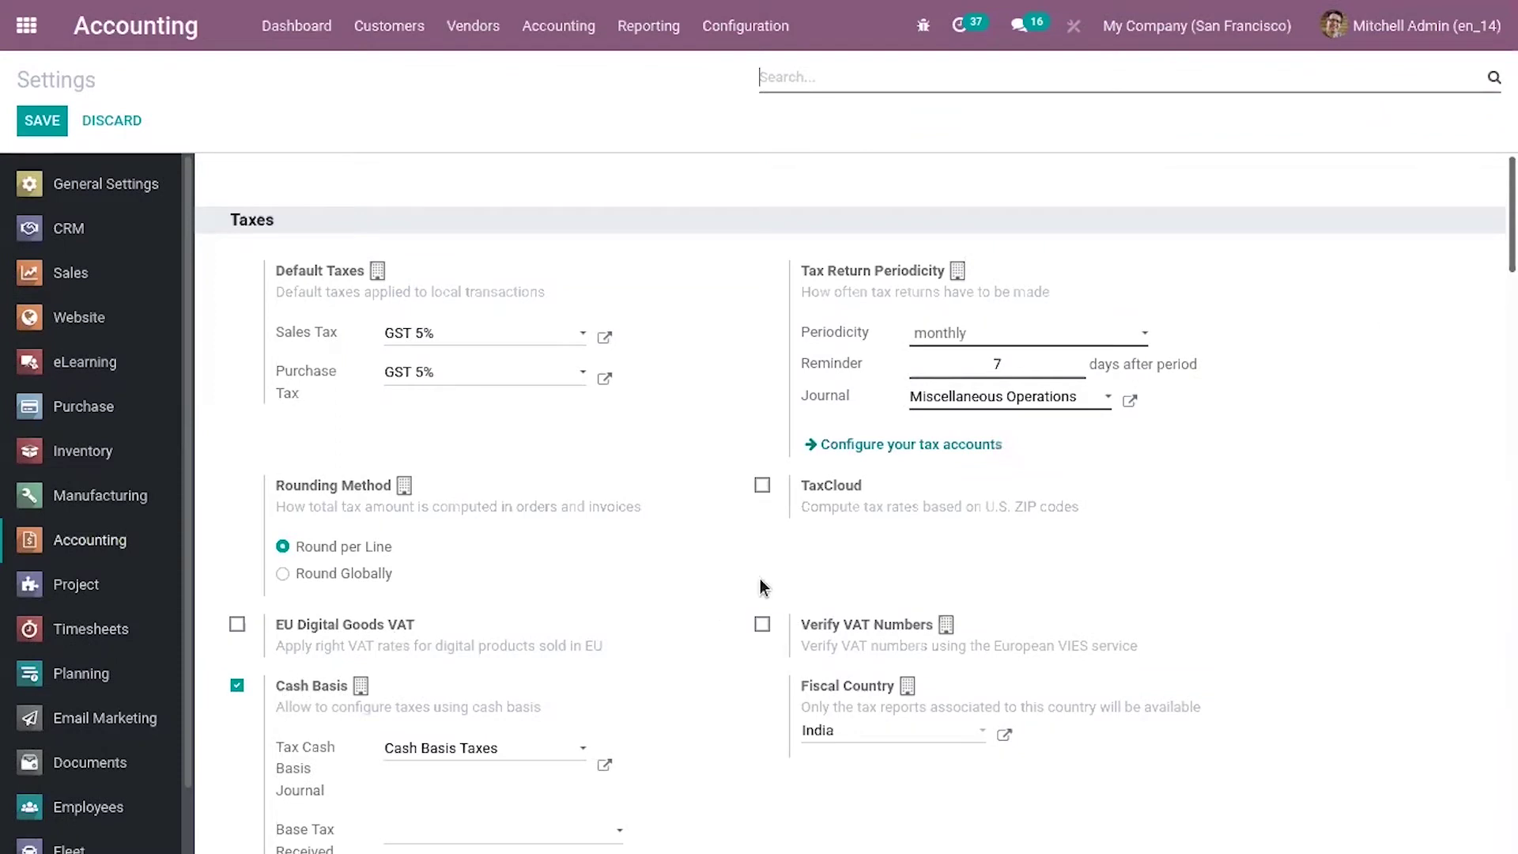
{"action": "scroll", "coordinate": [761, 578], "scroll_direction": "down", "scroll_amount": 1}
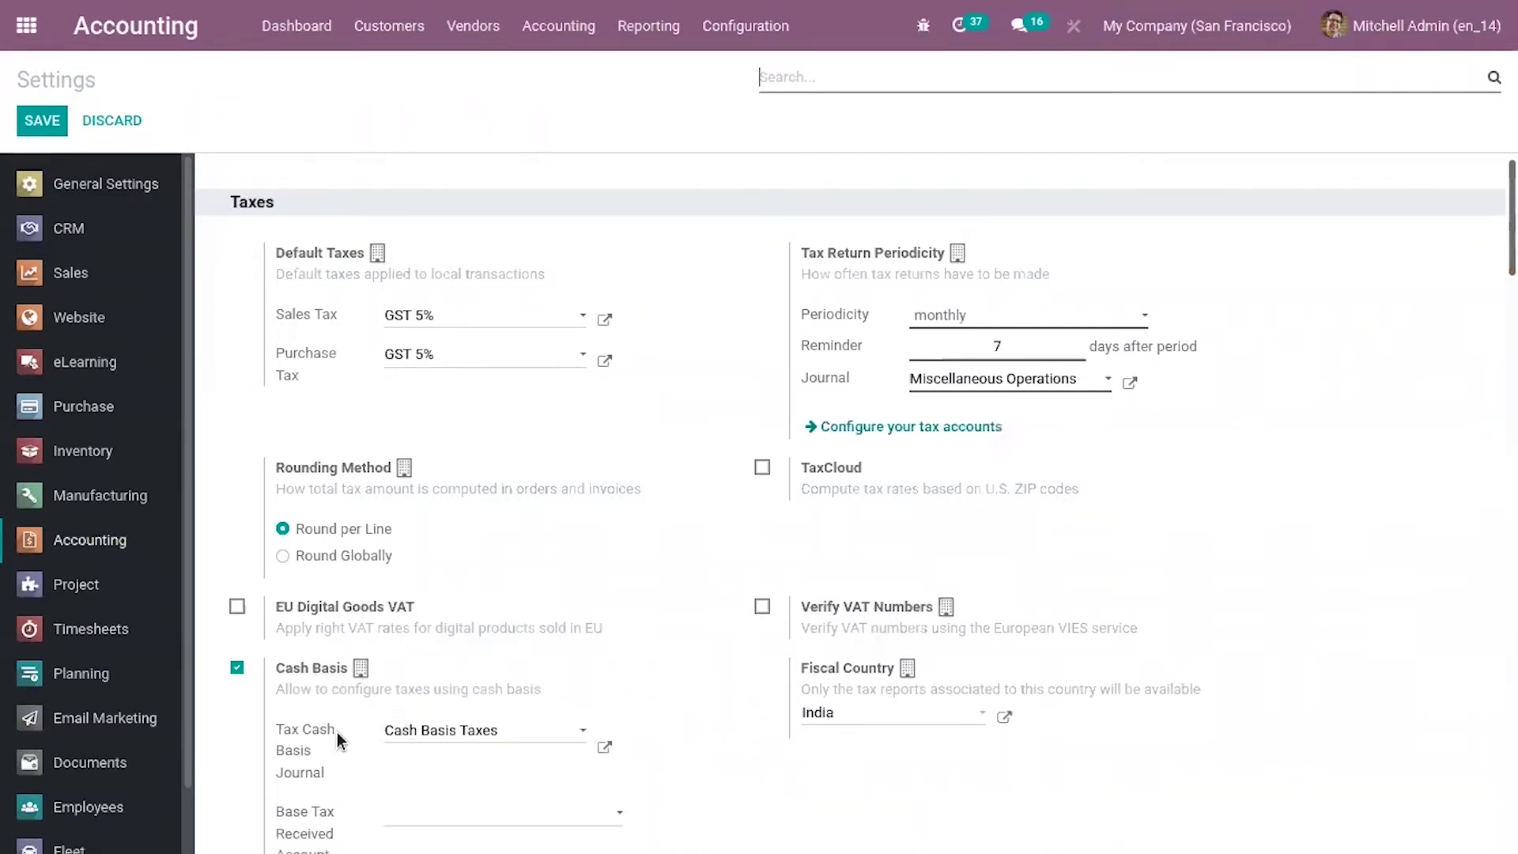
{"action": "mouse_move", "coordinate": [316, 728]}
{"action": "mouse_move", "coordinate": [434, 739]}
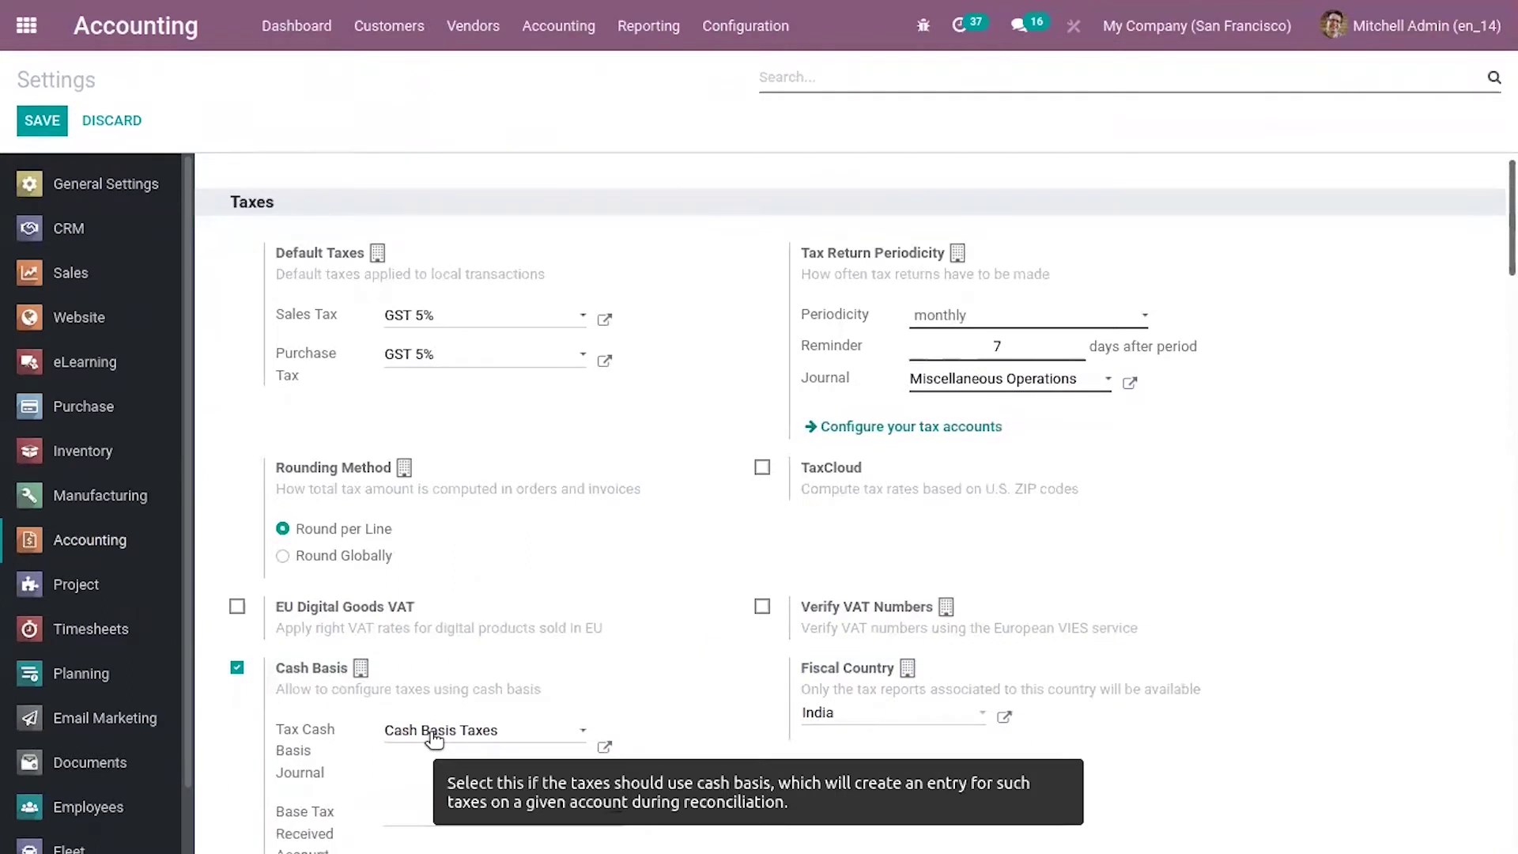
{"action": "mouse_move", "coordinate": [535, 370]}
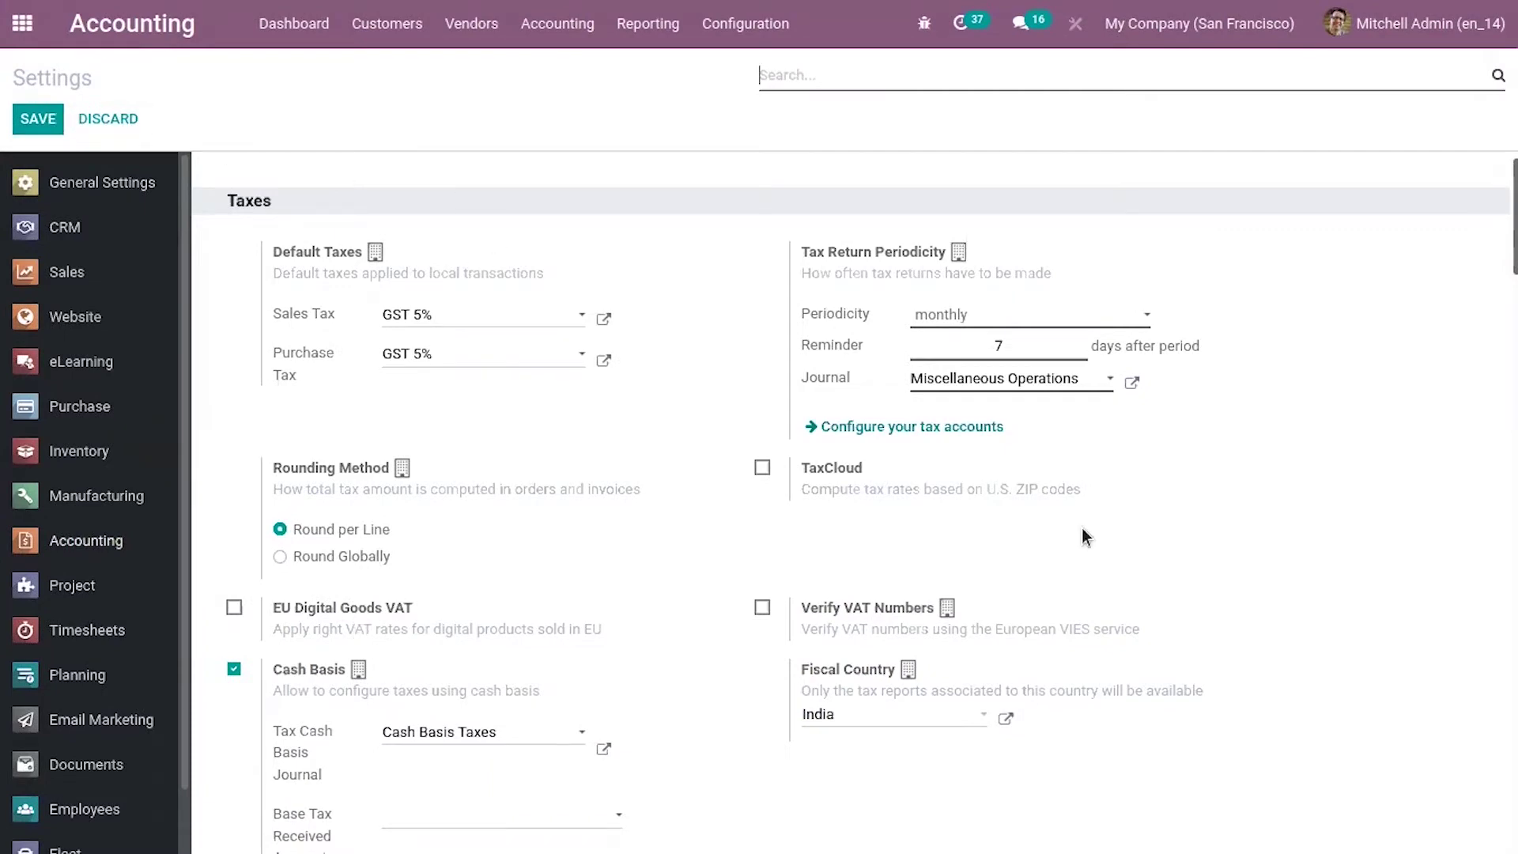
{"action": "scroll", "coordinate": [1514, 237], "scroll_direction": "down", "scroll_amount": 4}
{"action": "scroll", "coordinate": [1514, 277], "scroll_direction": "up", "scroll_amount": 5}
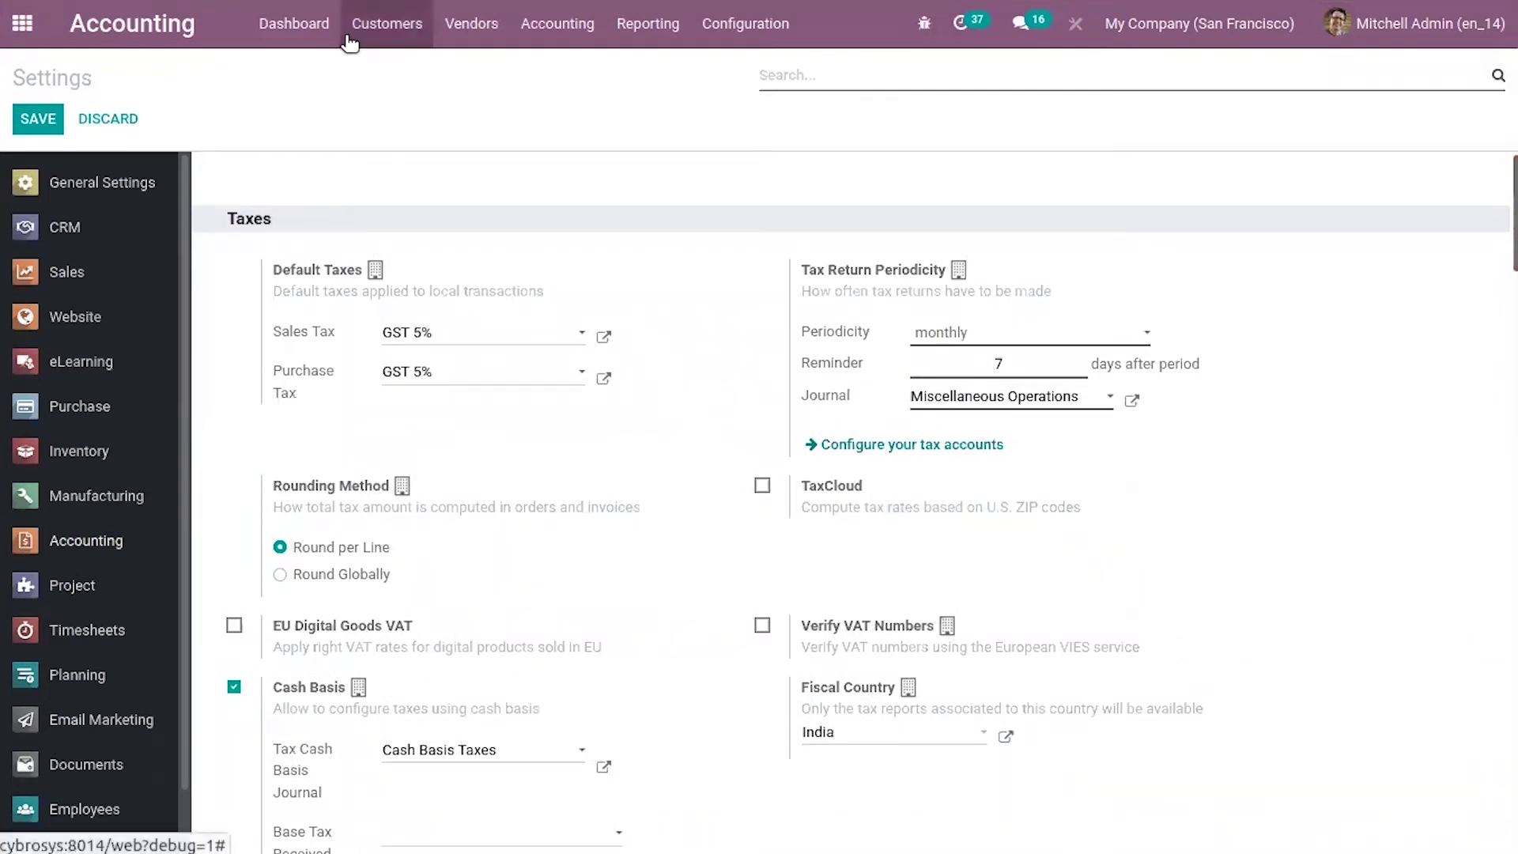
Open the IGST 2% sales tax from the configured taxes for editing.
{"action": "left_click", "coordinate": [751, 20]}
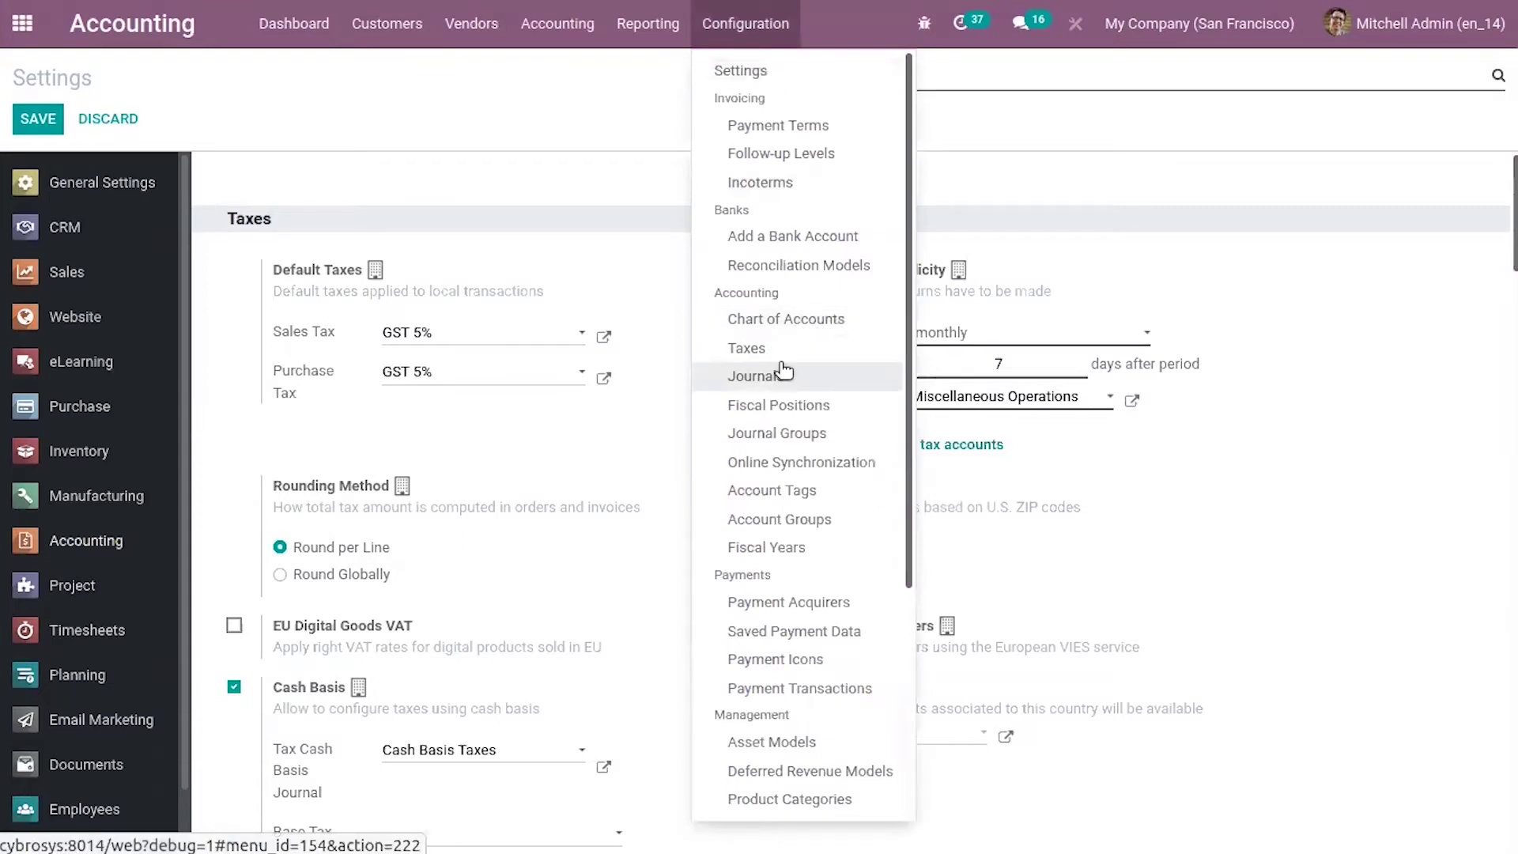
{"action": "left_click", "coordinate": [762, 350]}
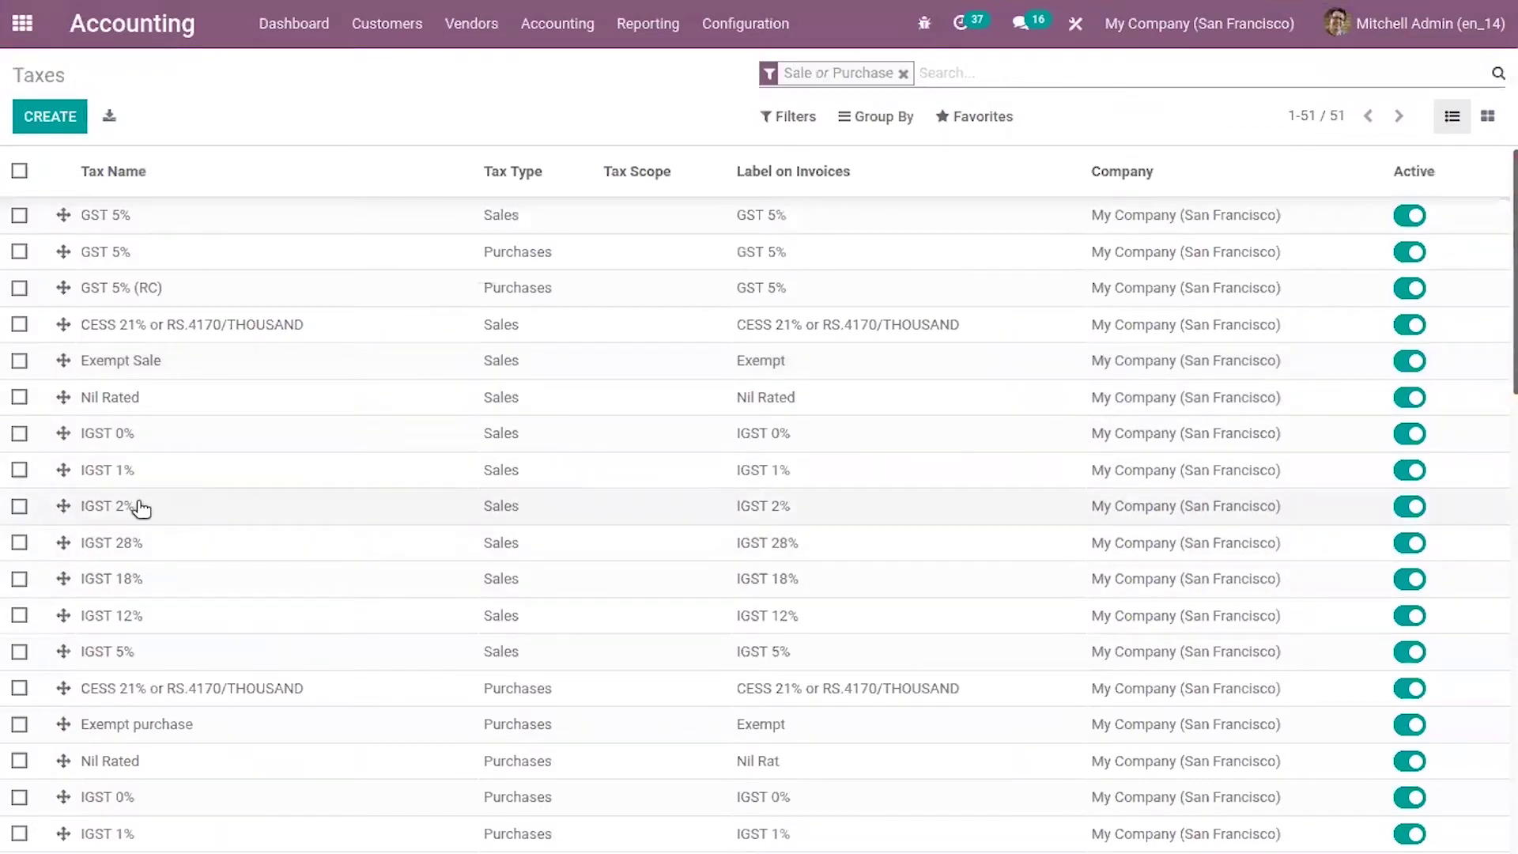
{"action": "left_click", "coordinate": [216, 513]}
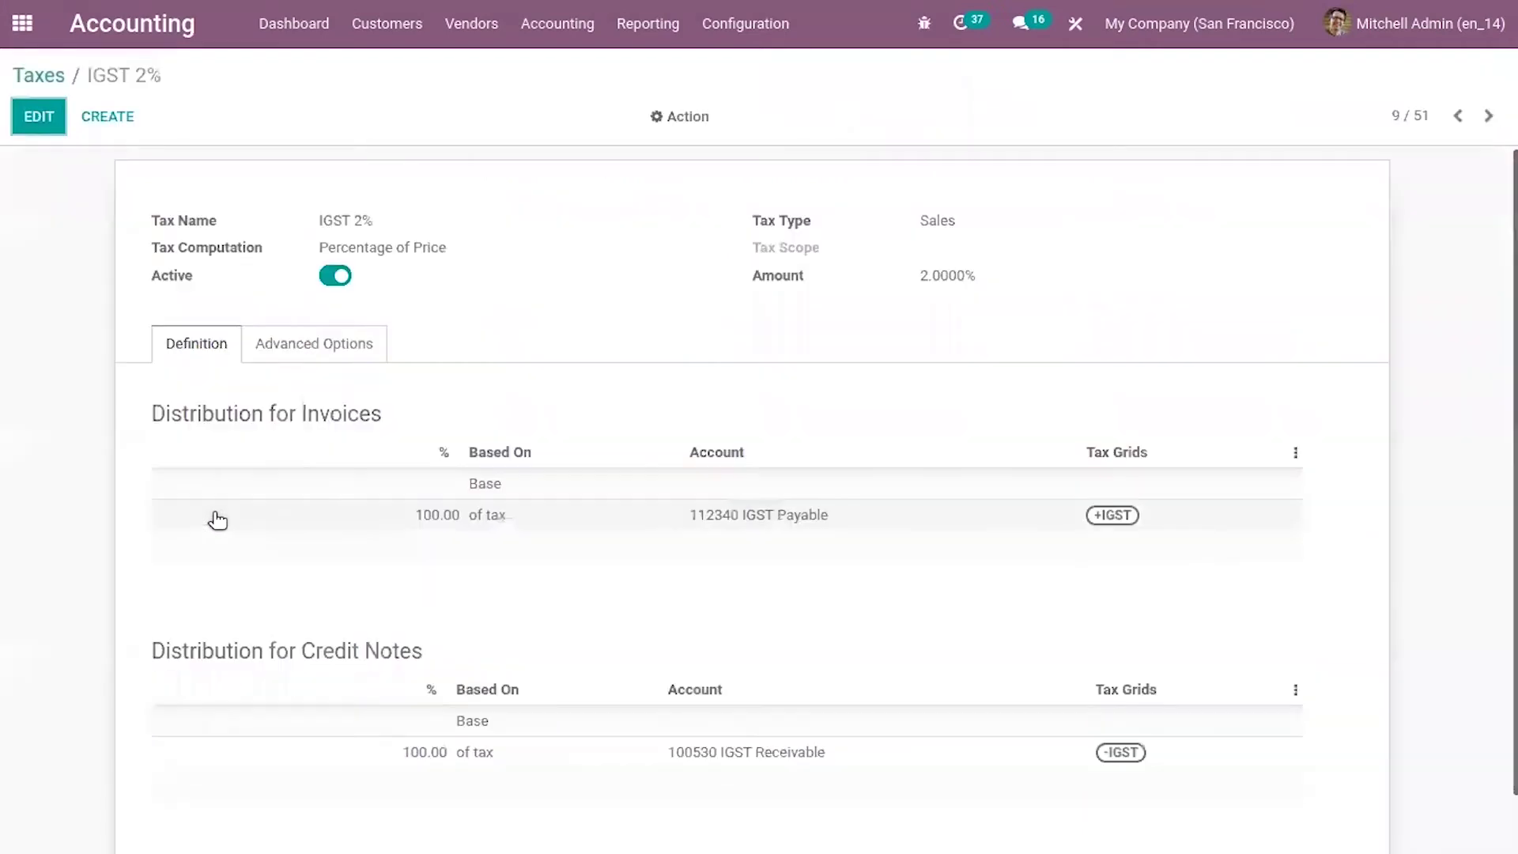
{"action": "left_click", "coordinate": [47, 119]}
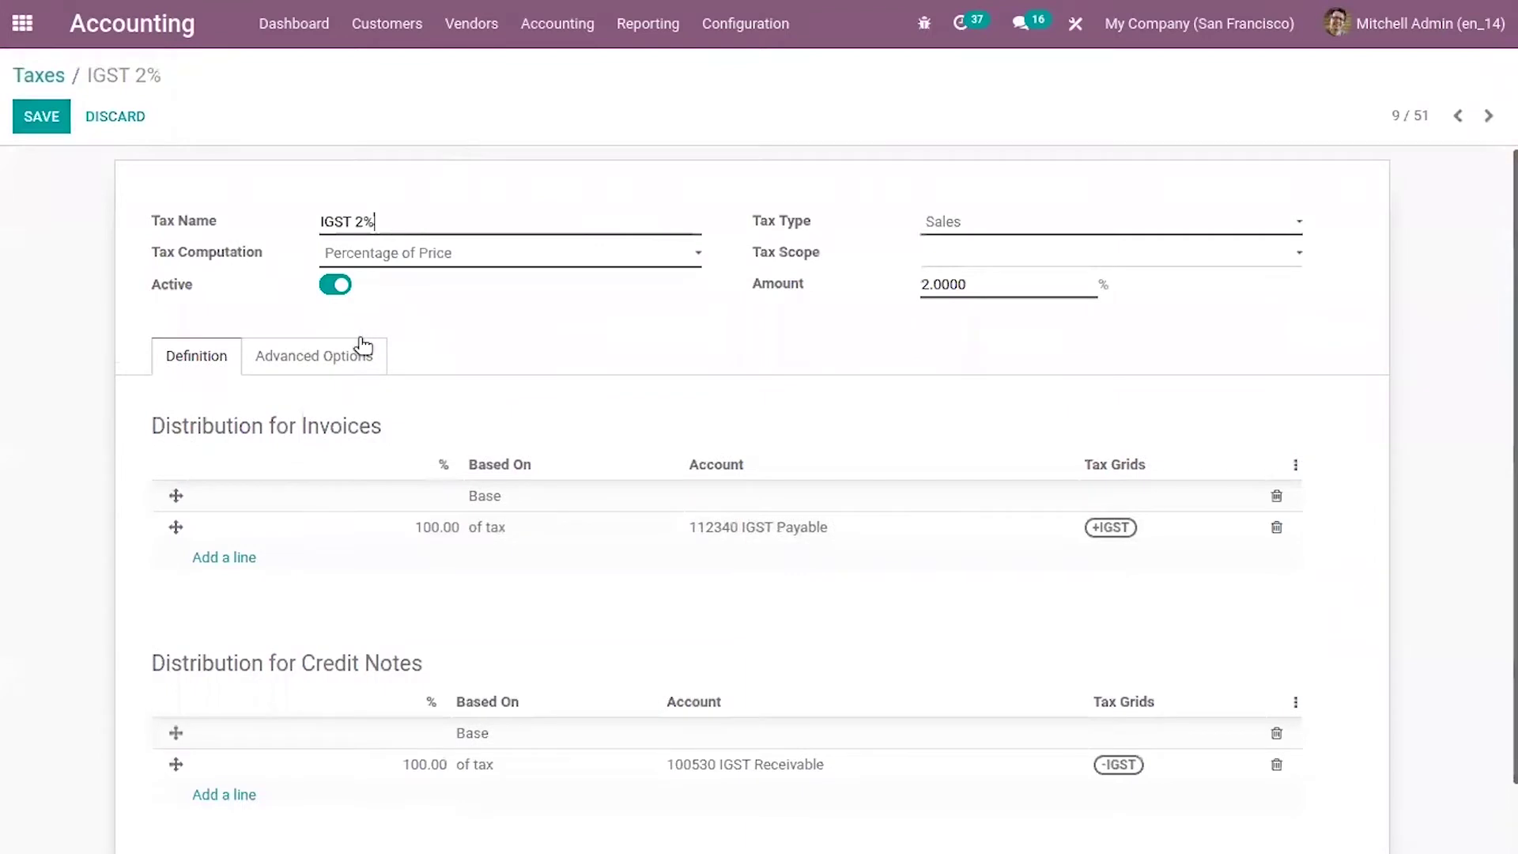
Set the tax's Tax Due to Based on Payment, with 100500 Temporary Tax Account as the Cash Basis Transition Account.
{"action": "left_click", "coordinate": [352, 359]}
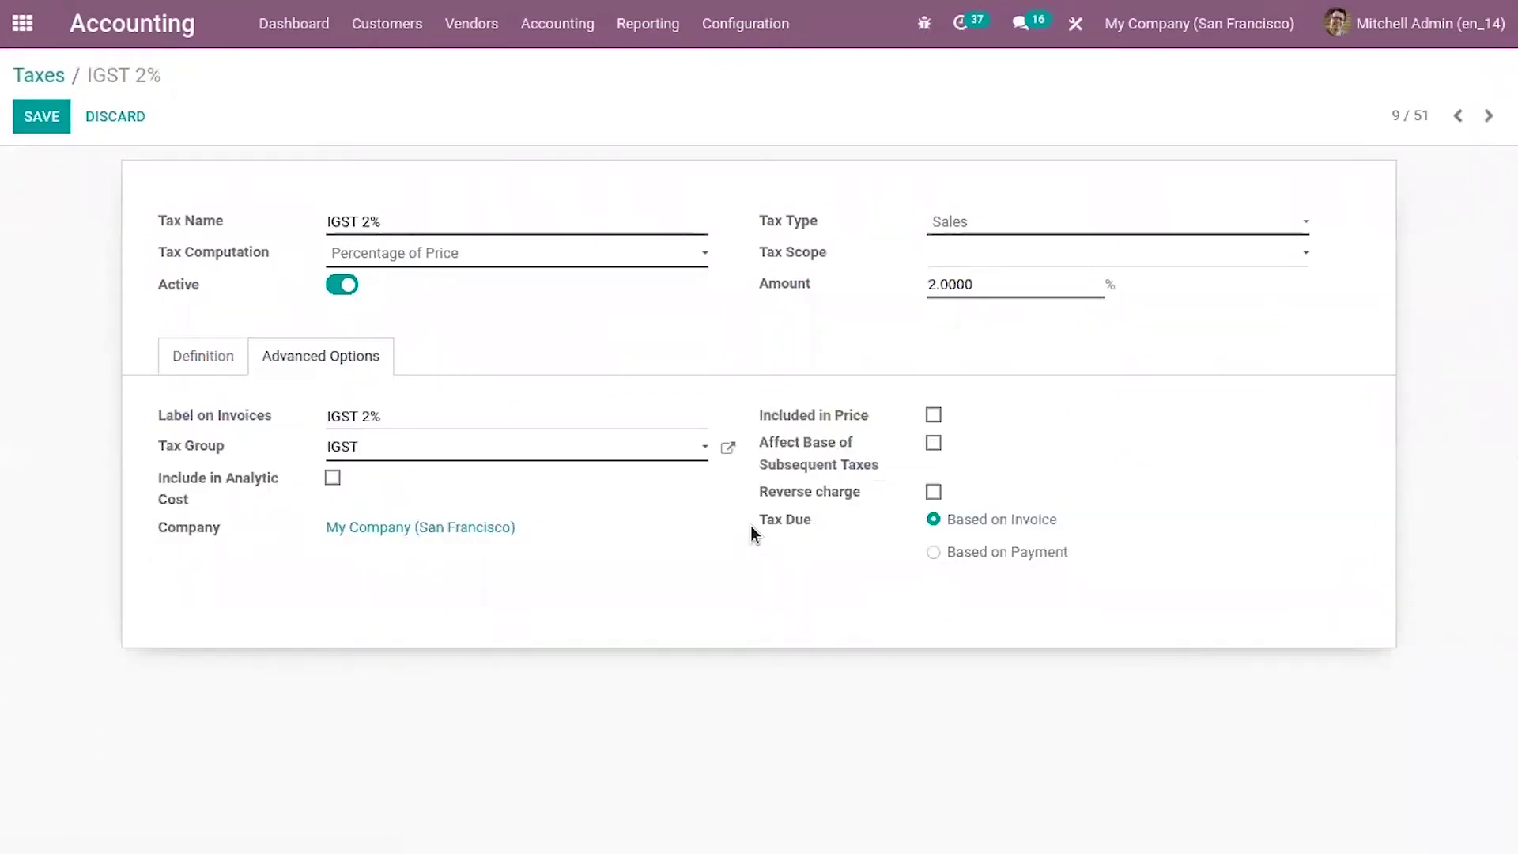
{"action": "mouse_move", "coordinate": [770, 525]}
{"action": "left_click", "coordinate": [965, 553]}
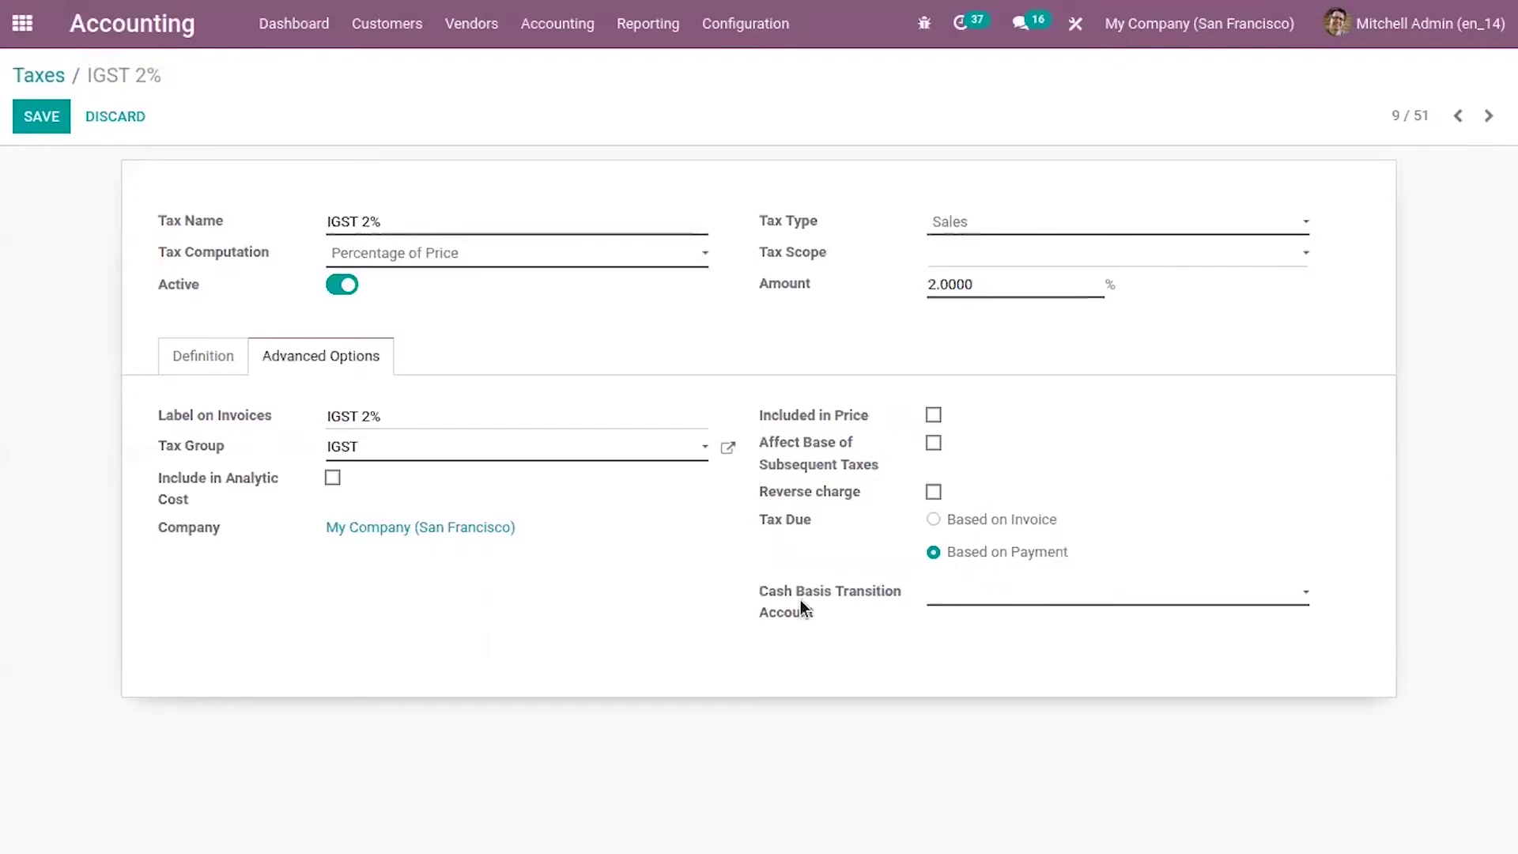
{"action": "mouse_move", "coordinate": [800, 596]}
{"action": "left_click", "coordinate": [974, 605]}
{"action": "type", "text": "te"}
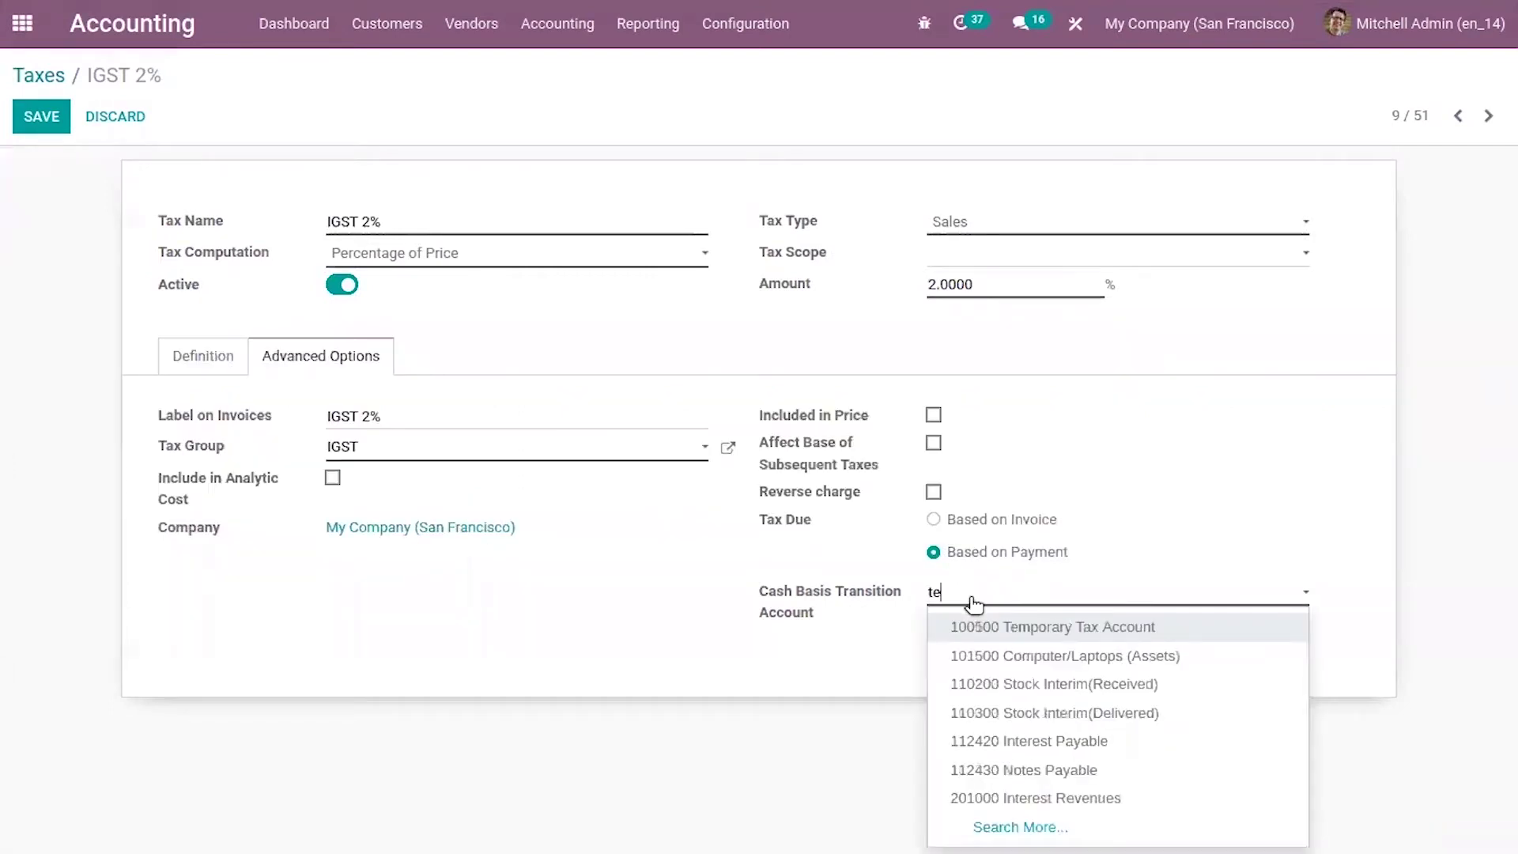
{"action": "type", "text": "m"}
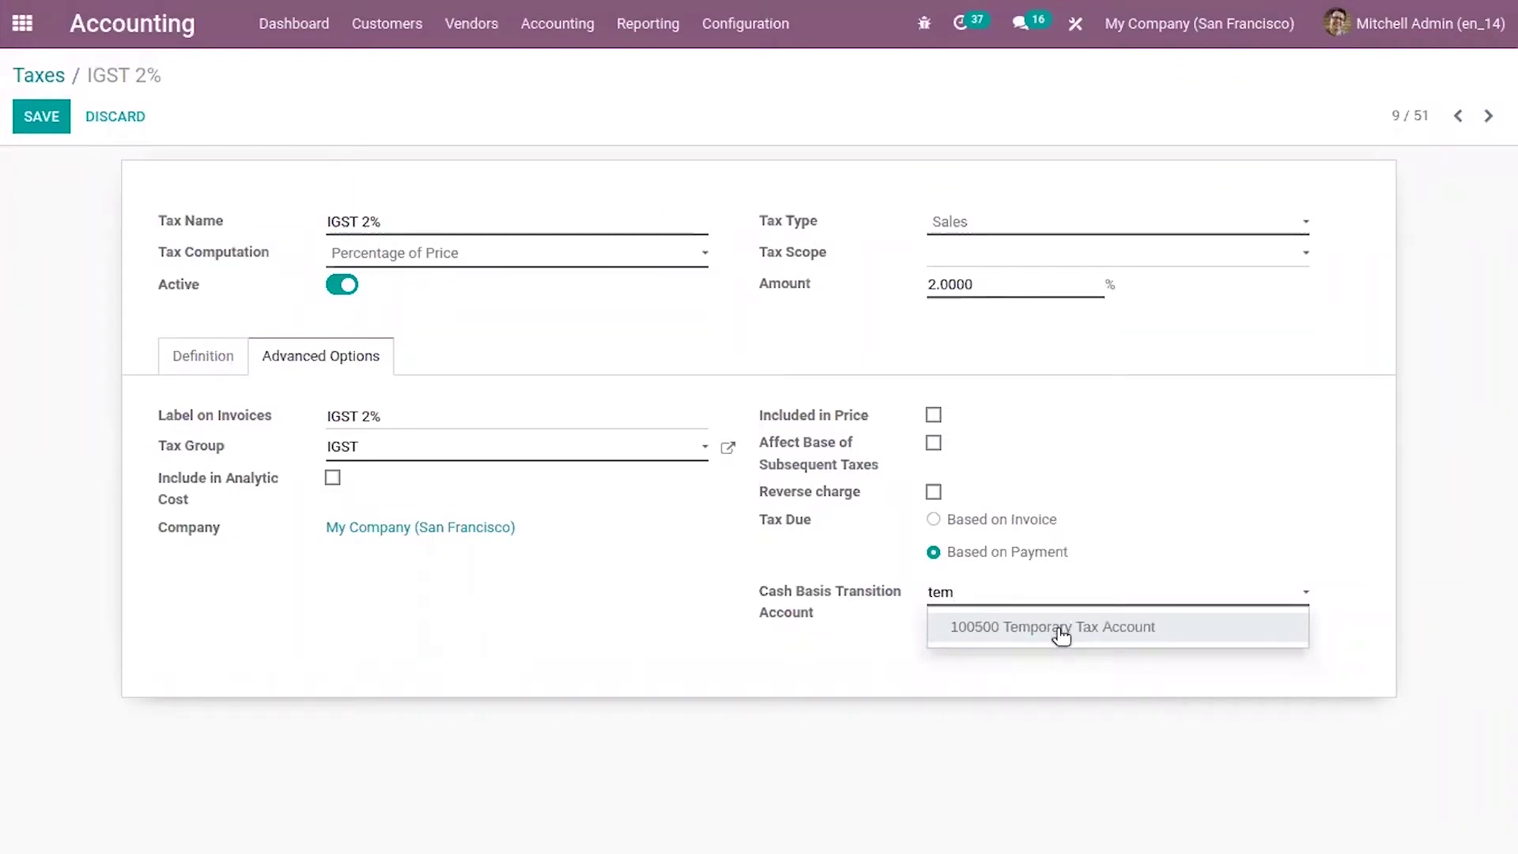
{"action": "left_click", "coordinate": [1059, 628]}
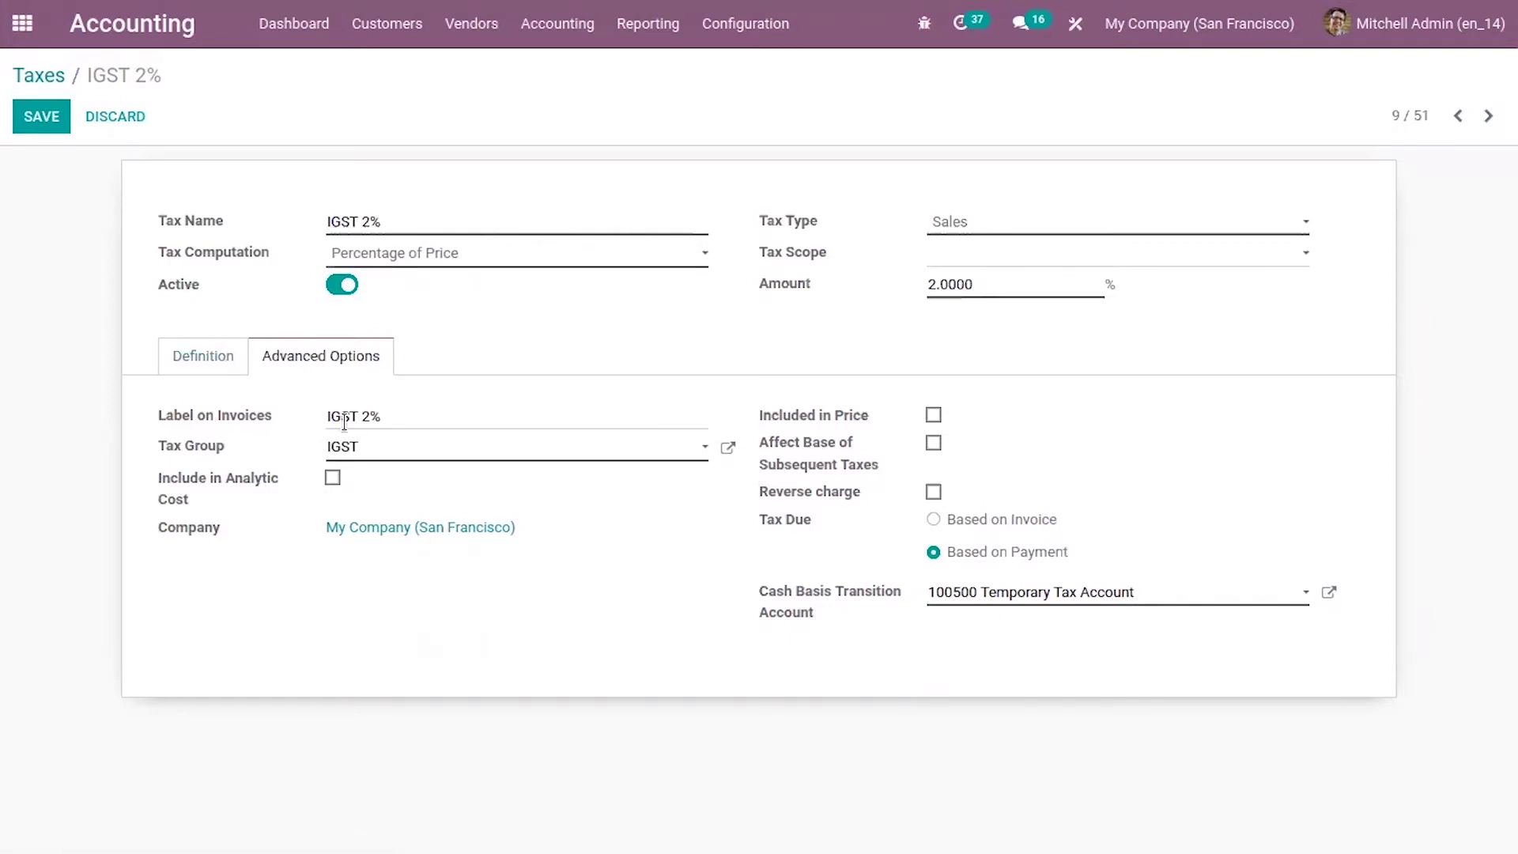
Check the invoice and credit note distribution accounts in the tax definition and save the IGST 2% tax.
{"action": "left_click", "coordinate": [201, 355]}
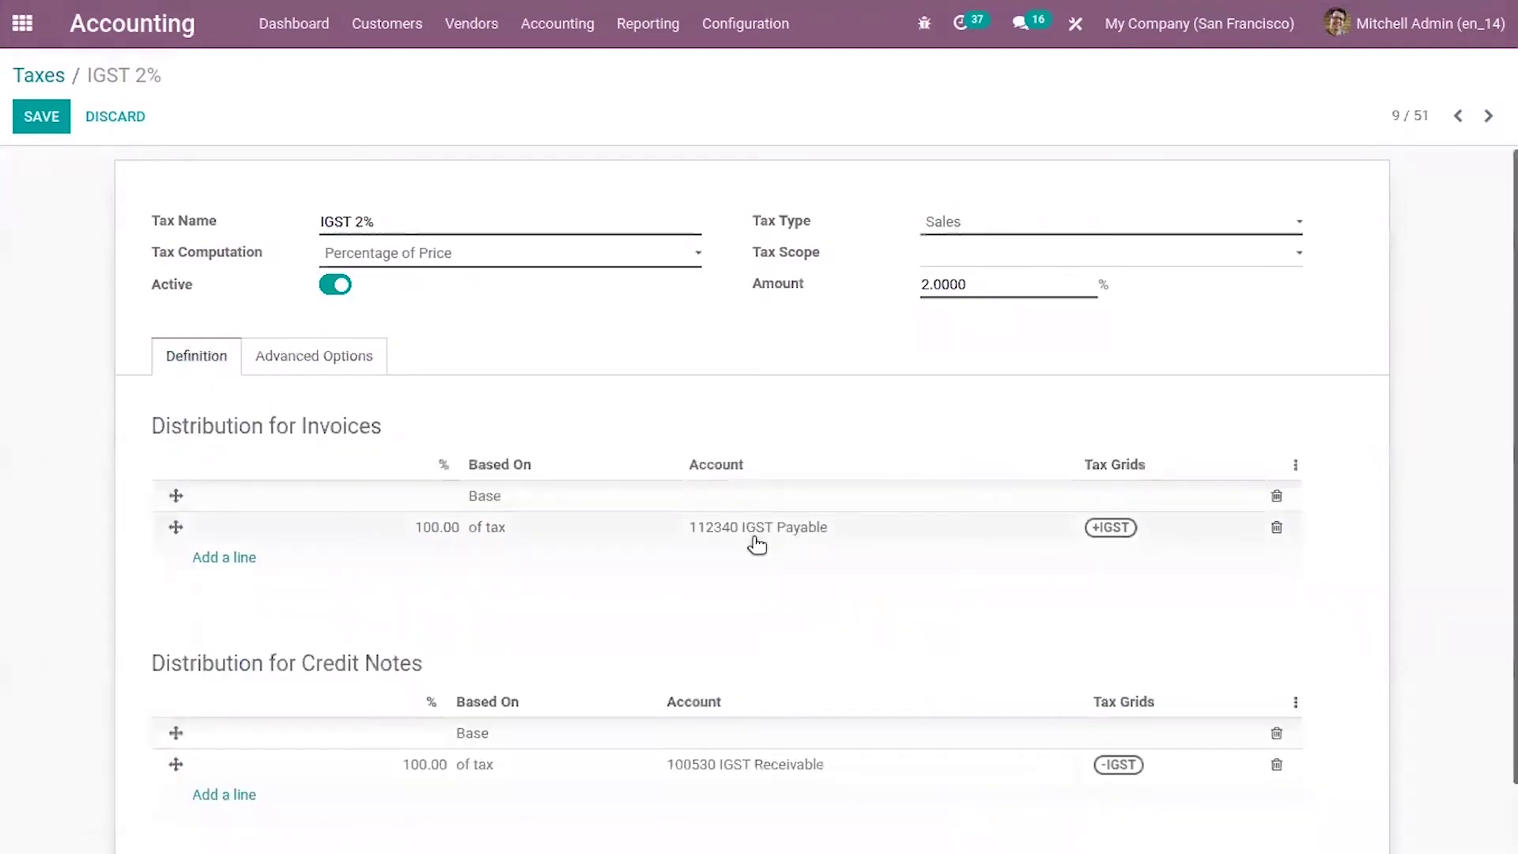
{"action": "left_click", "coordinate": [286, 360]}
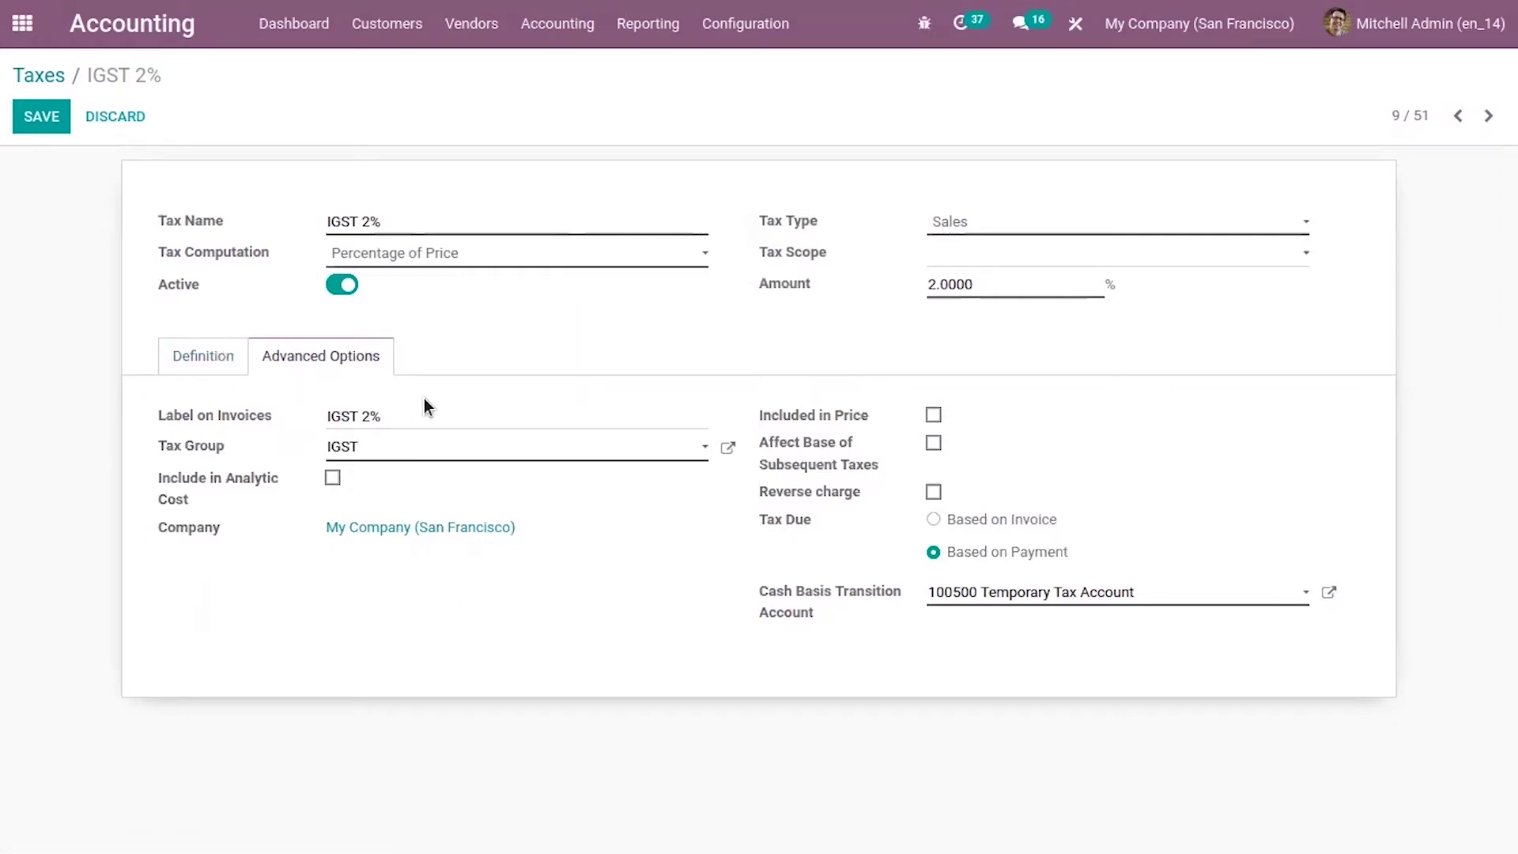
{"action": "left_click", "coordinate": [41, 117]}
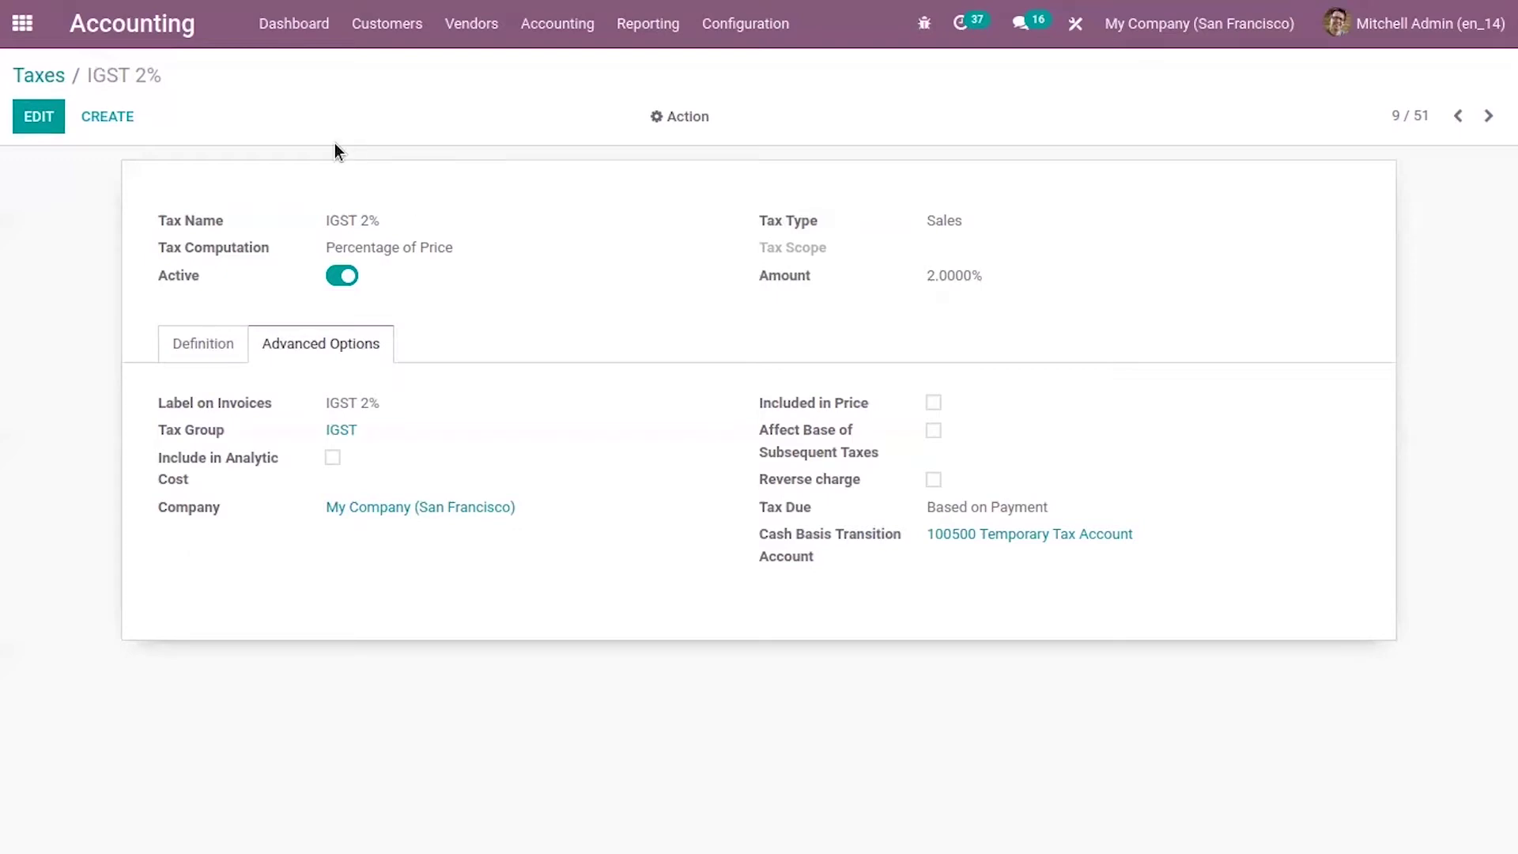
{"action": "triple_click", "coordinate": [150, 75]}
{"action": "left_click", "coordinate": [272, 93]}
{"action": "left_click", "coordinate": [201, 346]}
{"action": "left_click", "coordinate": [327, 343]}
Create a new customer invoice with Azure Interior as the customer.
{"action": "left_click", "coordinate": [386, 24]}
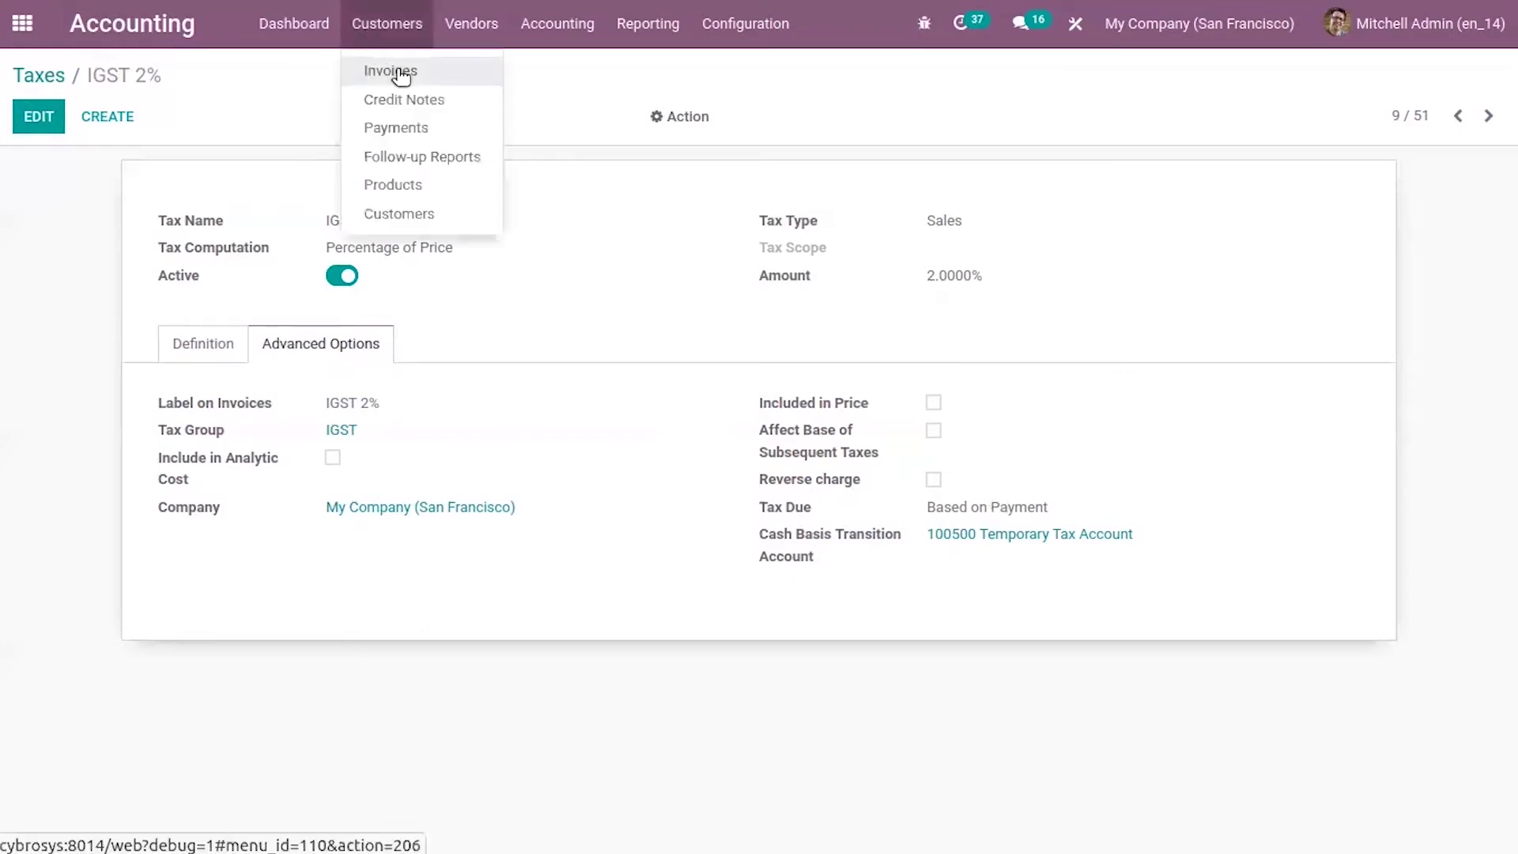
{"action": "left_click", "coordinate": [400, 72]}
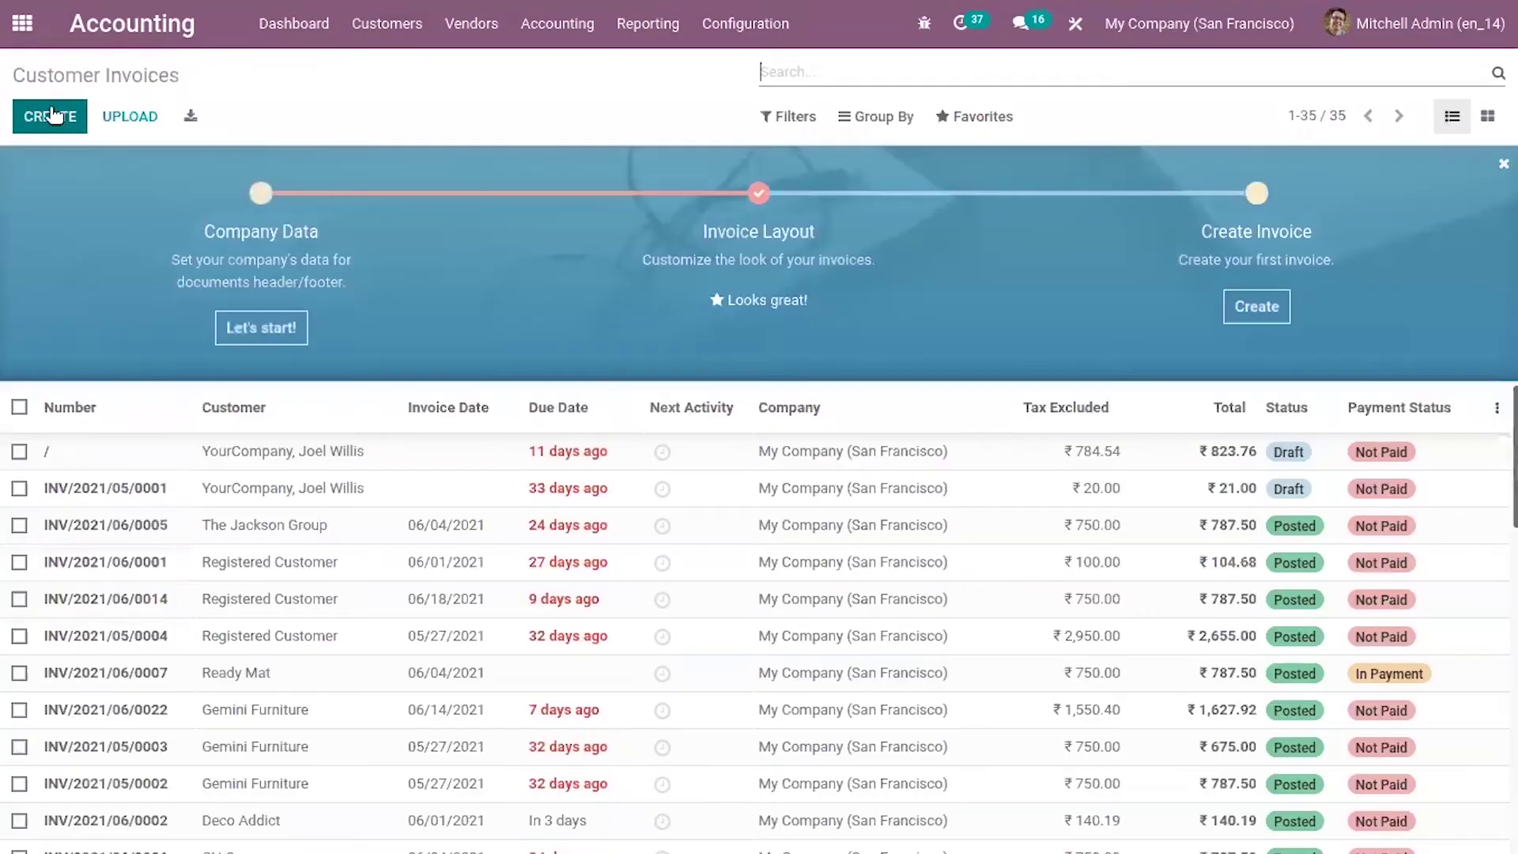
{"action": "left_click", "coordinate": [52, 116]}
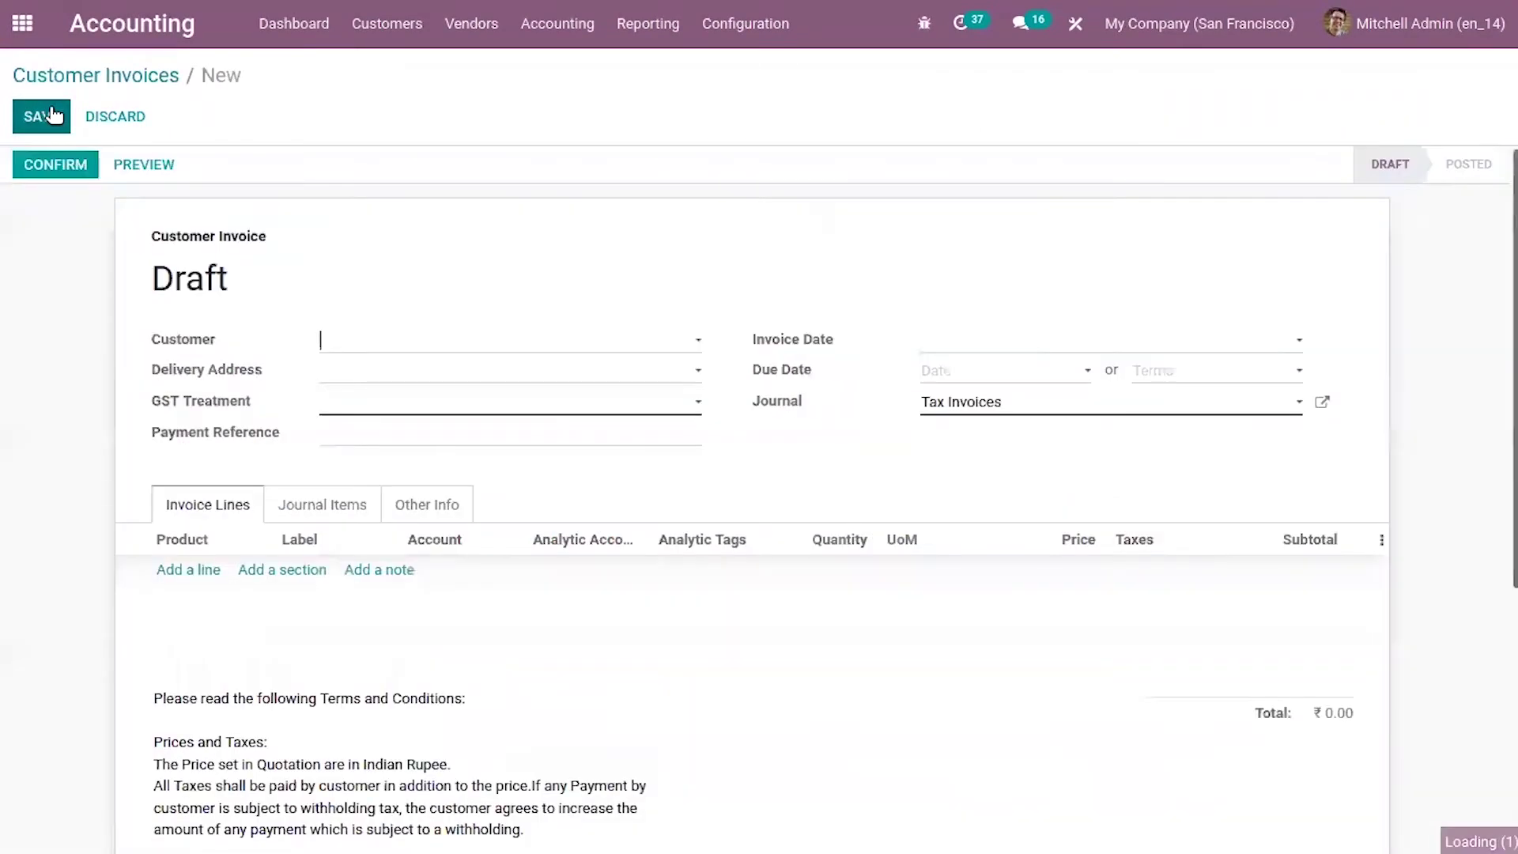
{"action": "left_click", "coordinate": [419, 341]}
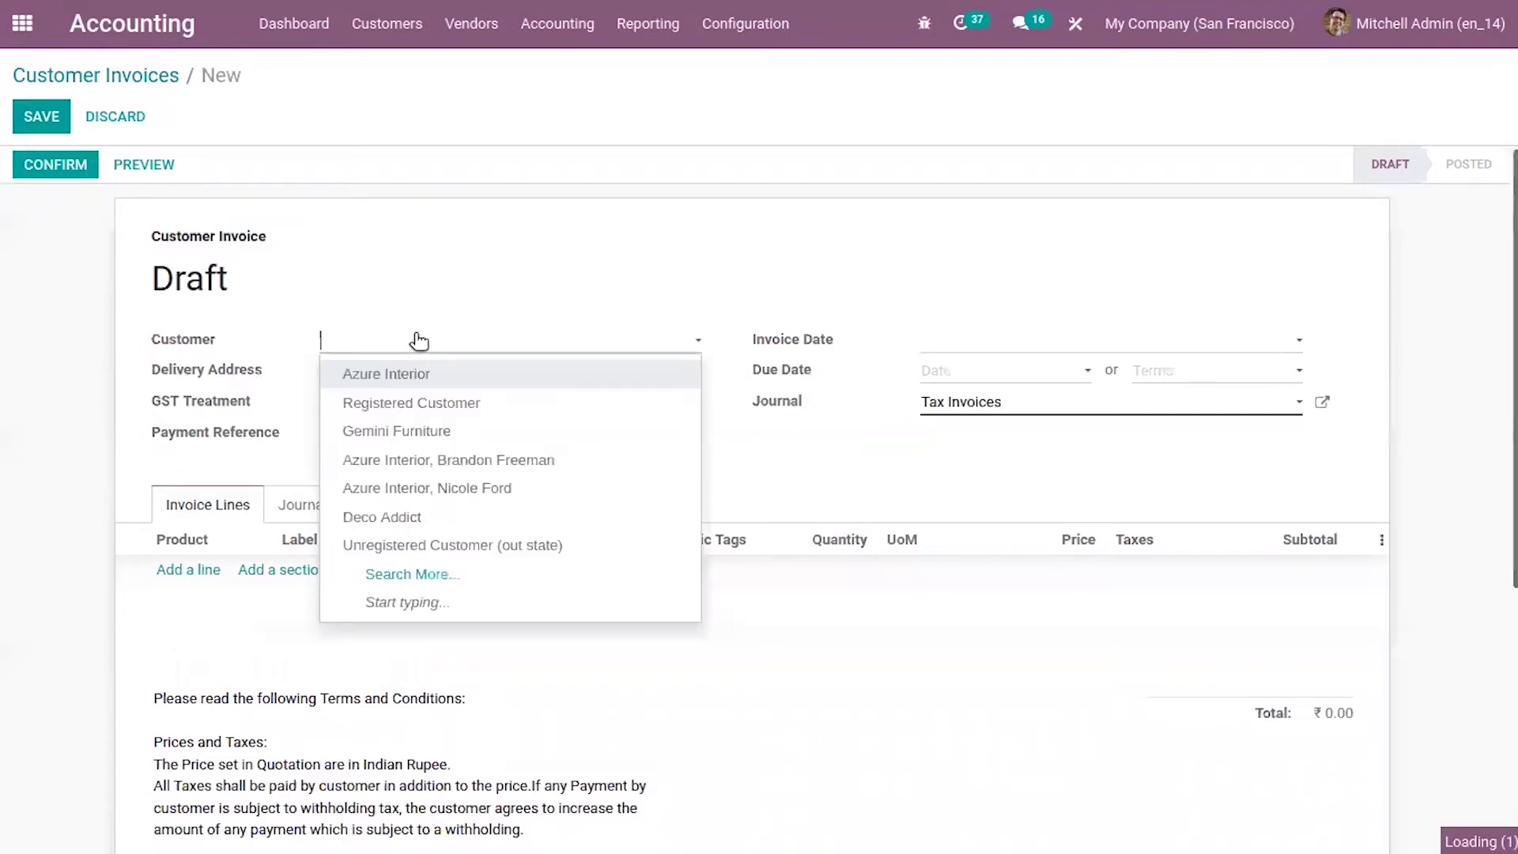
{"action": "left_click", "coordinate": [441, 380]}
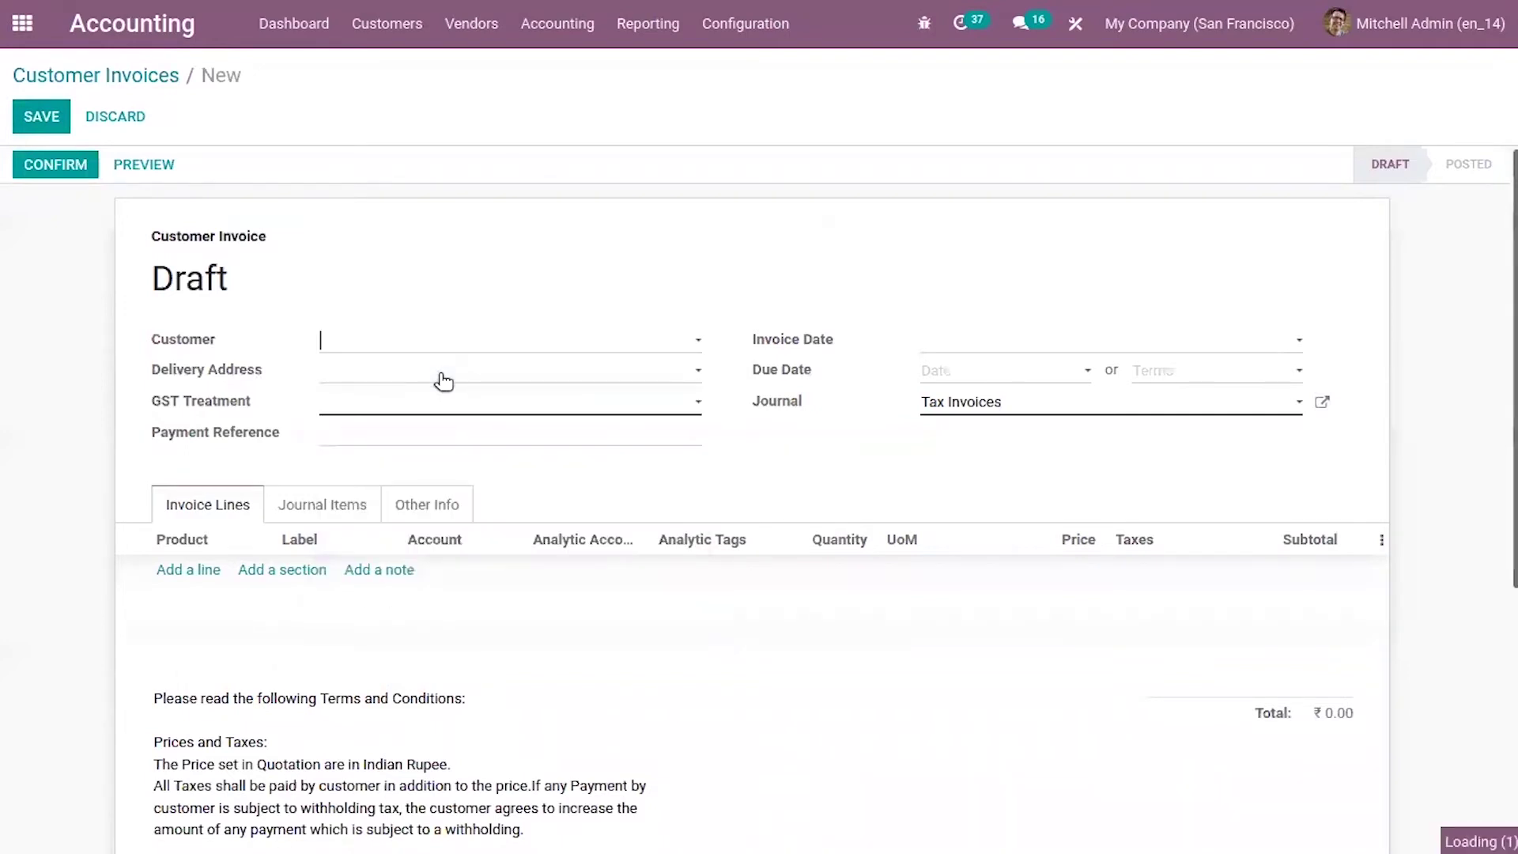
{"action": "left_click", "coordinate": [420, 409]}
{"action": "left_click", "coordinate": [485, 490]}
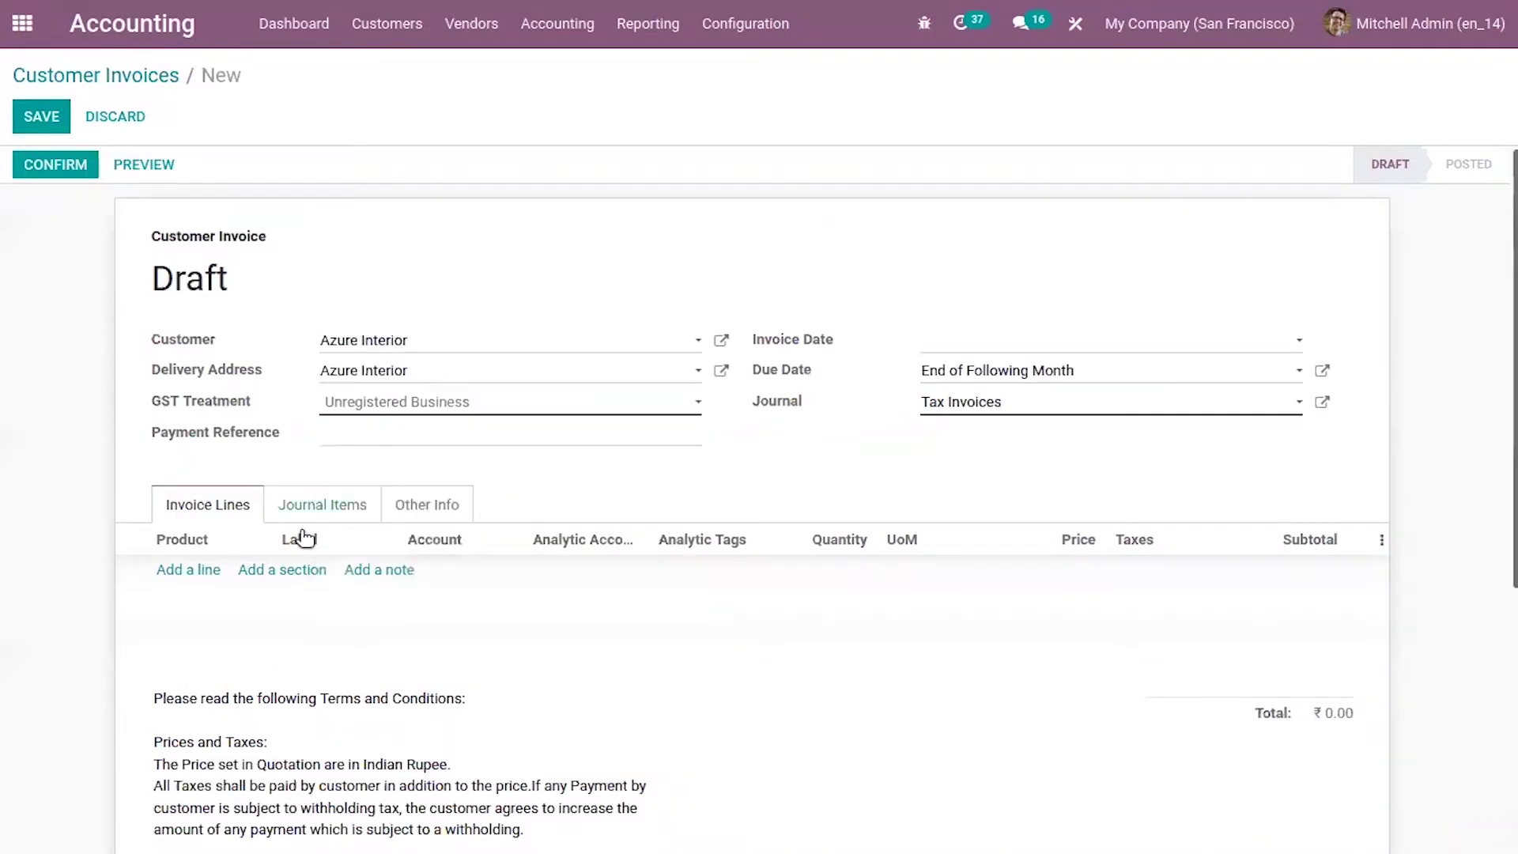
Add a [DESK0005] Customizable Desk (CONFIG) (Custom, White) line, replace its tax with IGST 2%, and save the draft invoice.
{"action": "left_click", "coordinate": [202, 571]}
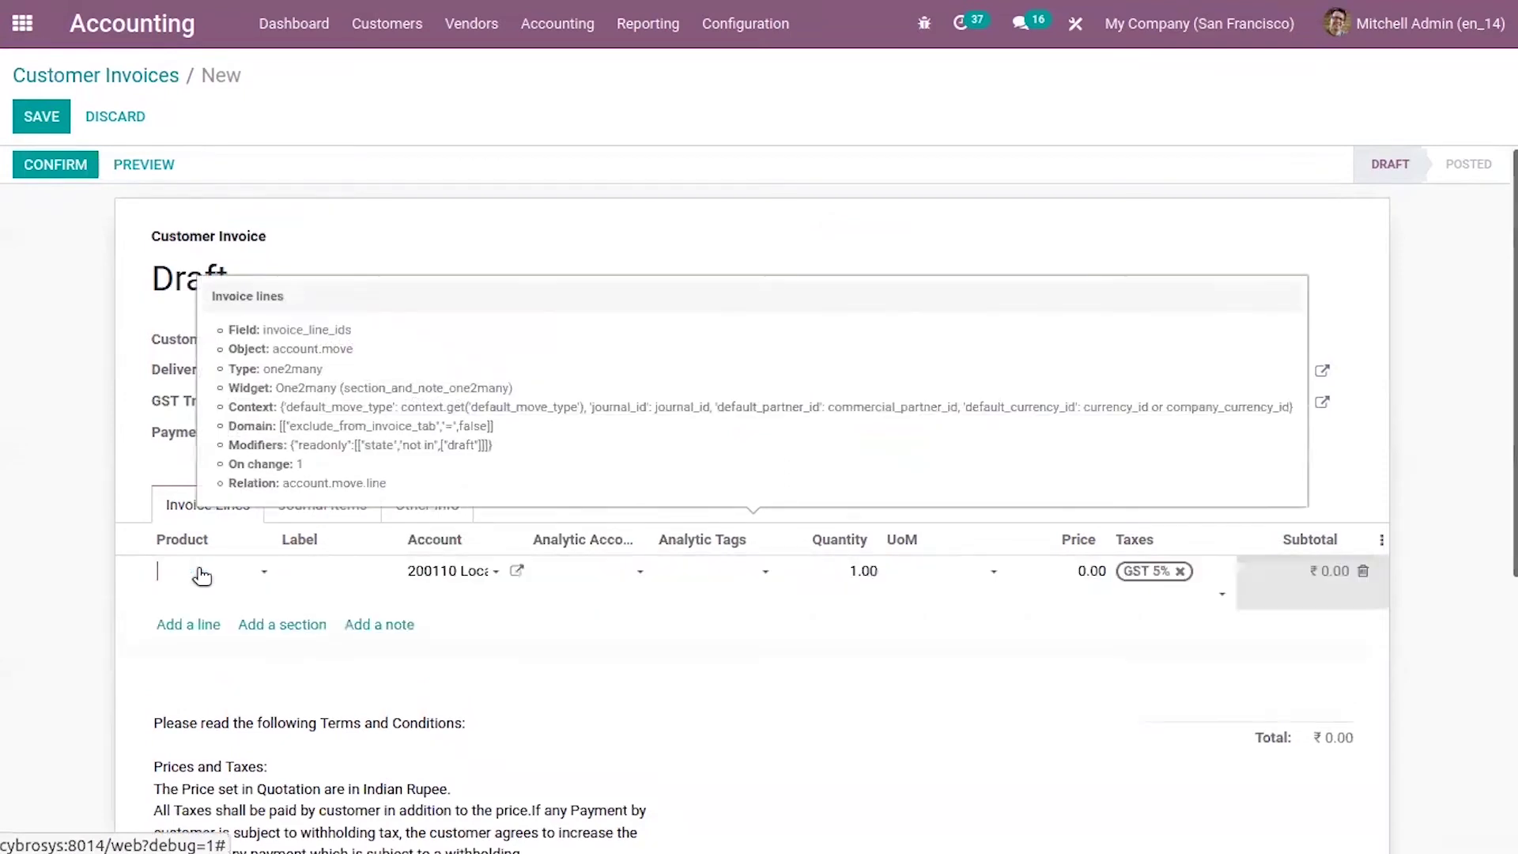
{"action": "left_click", "coordinate": [449, 746]}
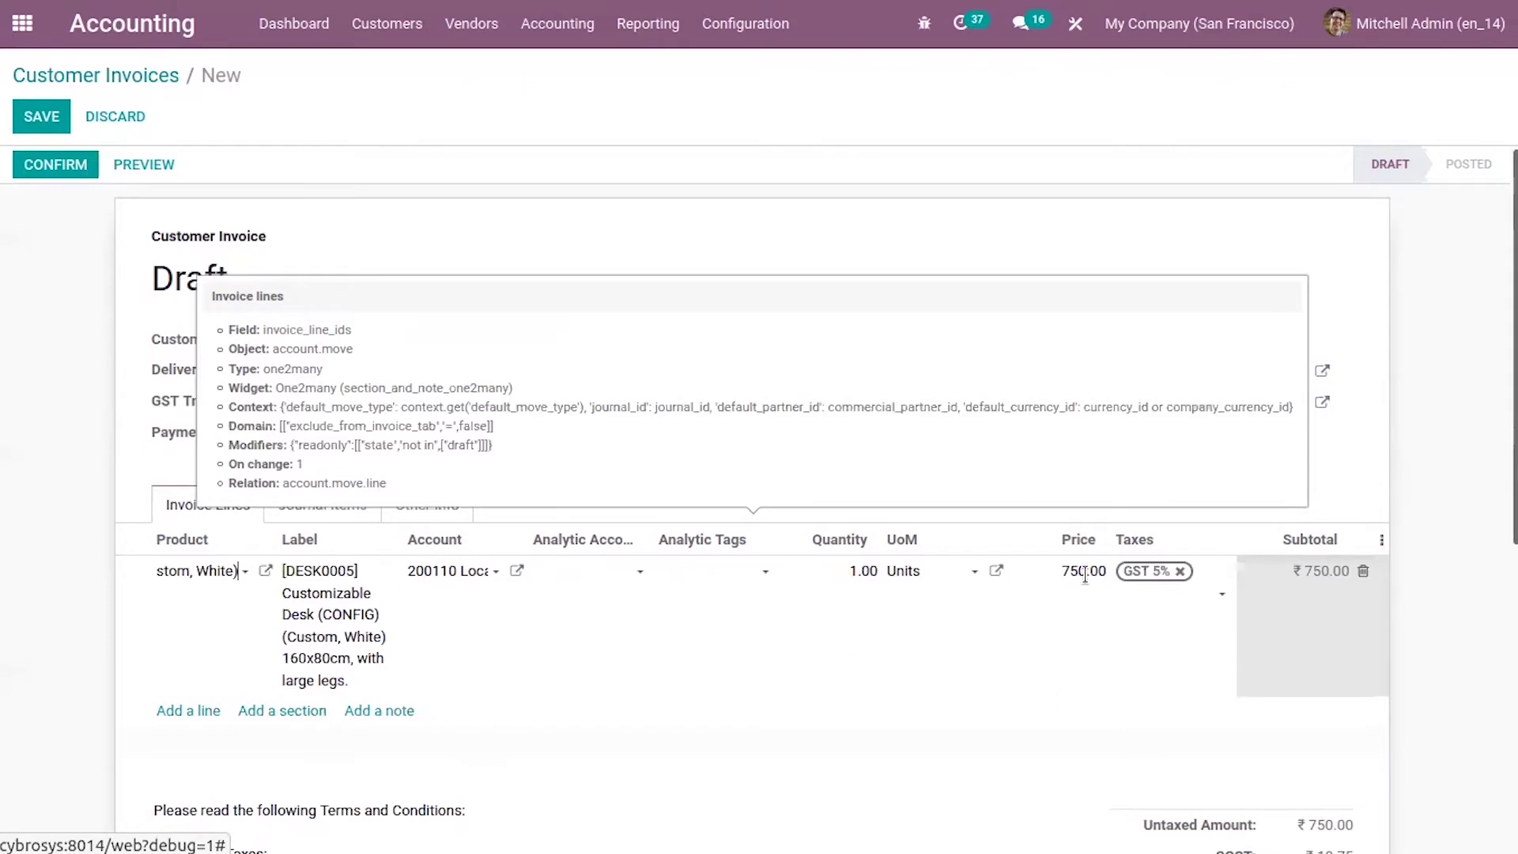
{"action": "left_click", "coordinate": [1181, 571]}
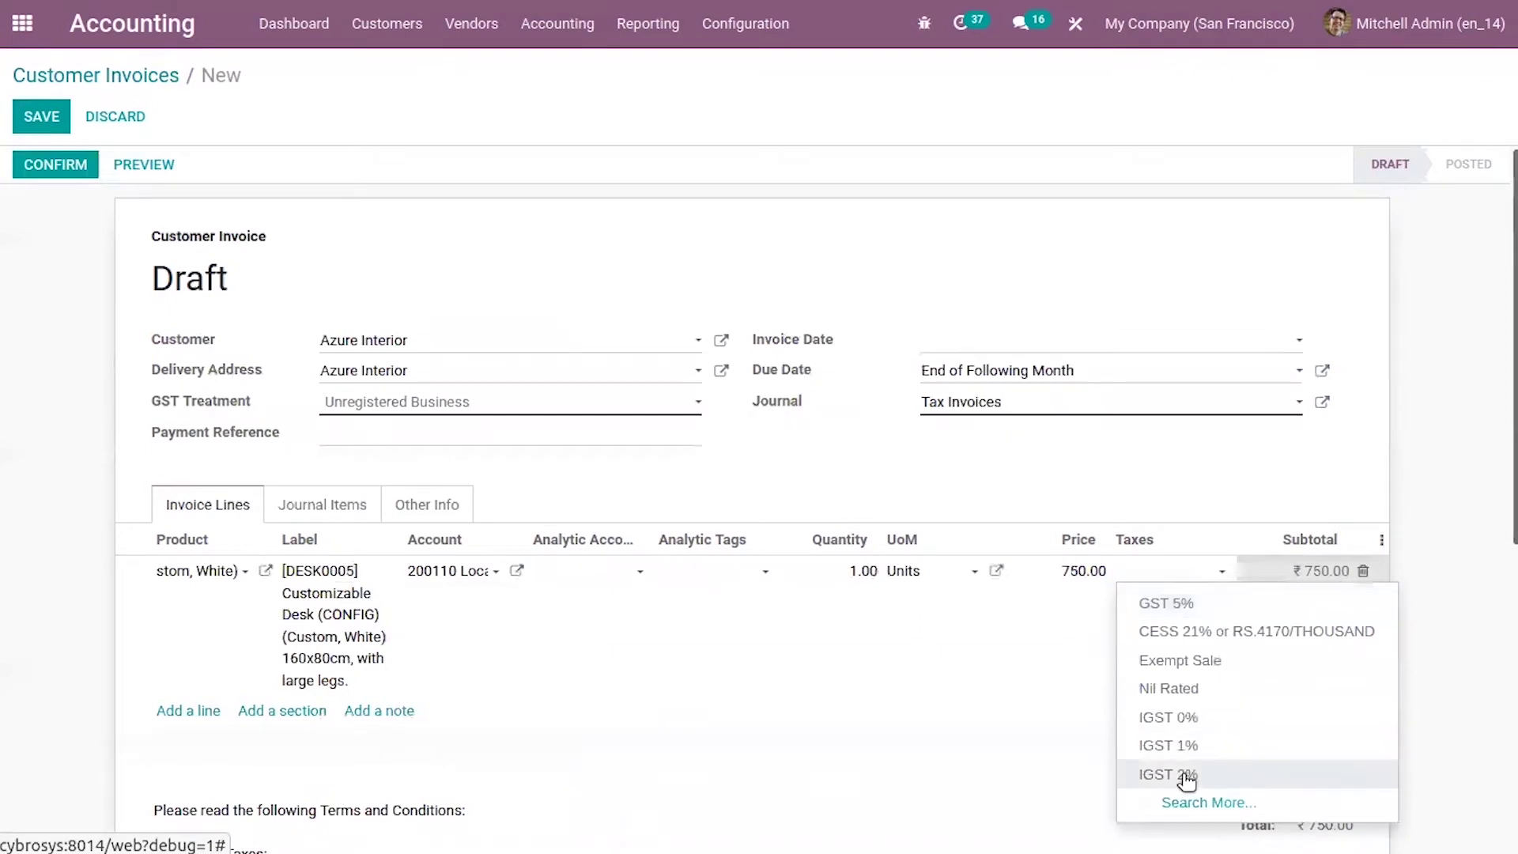
{"action": "left_click", "coordinate": [1186, 774]}
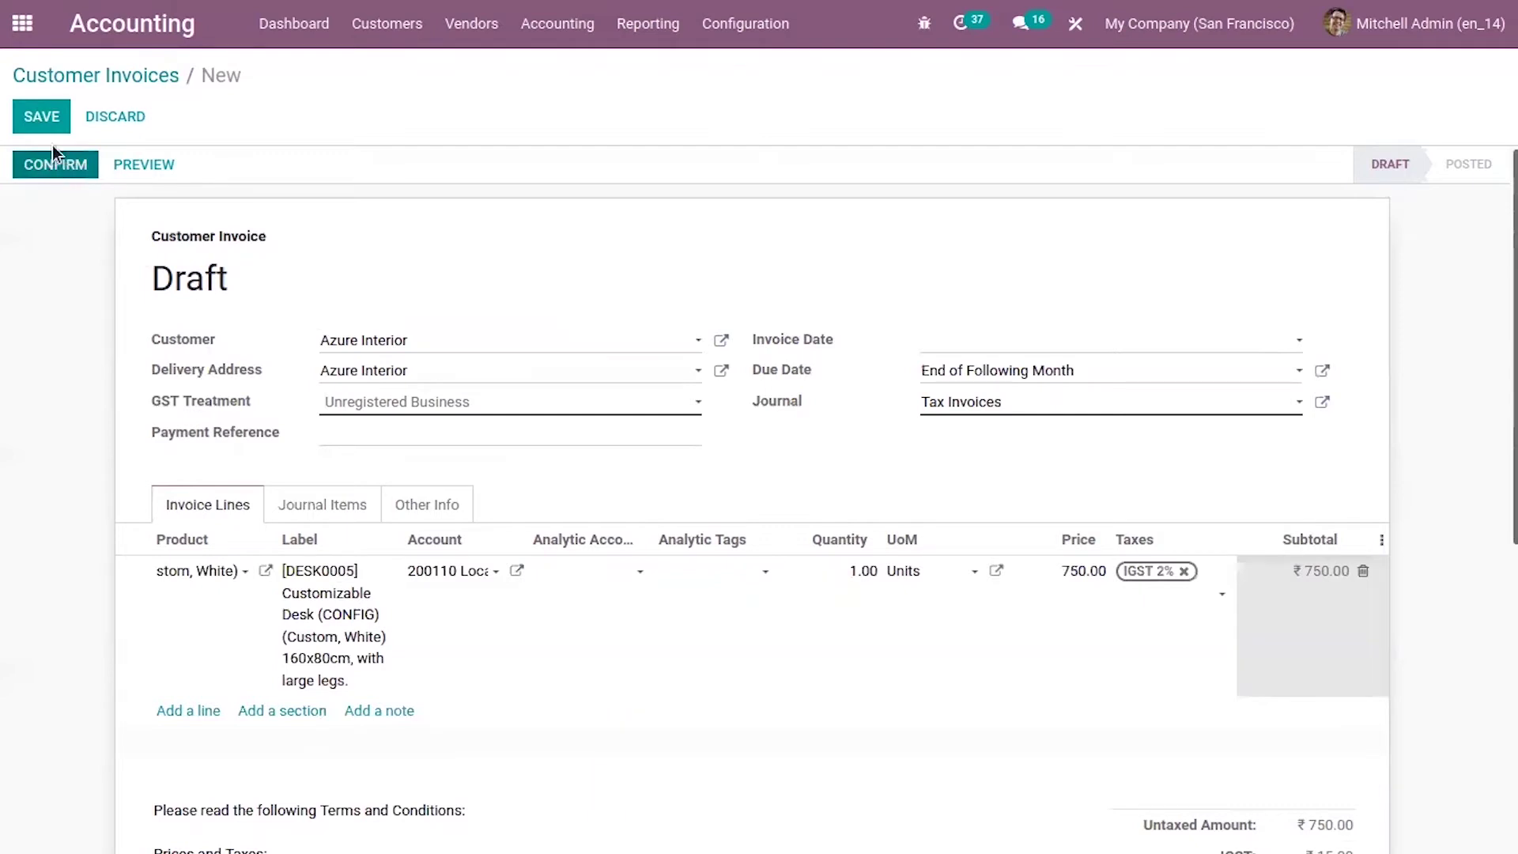
{"action": "left_click", "coordinate": [45, 117]}
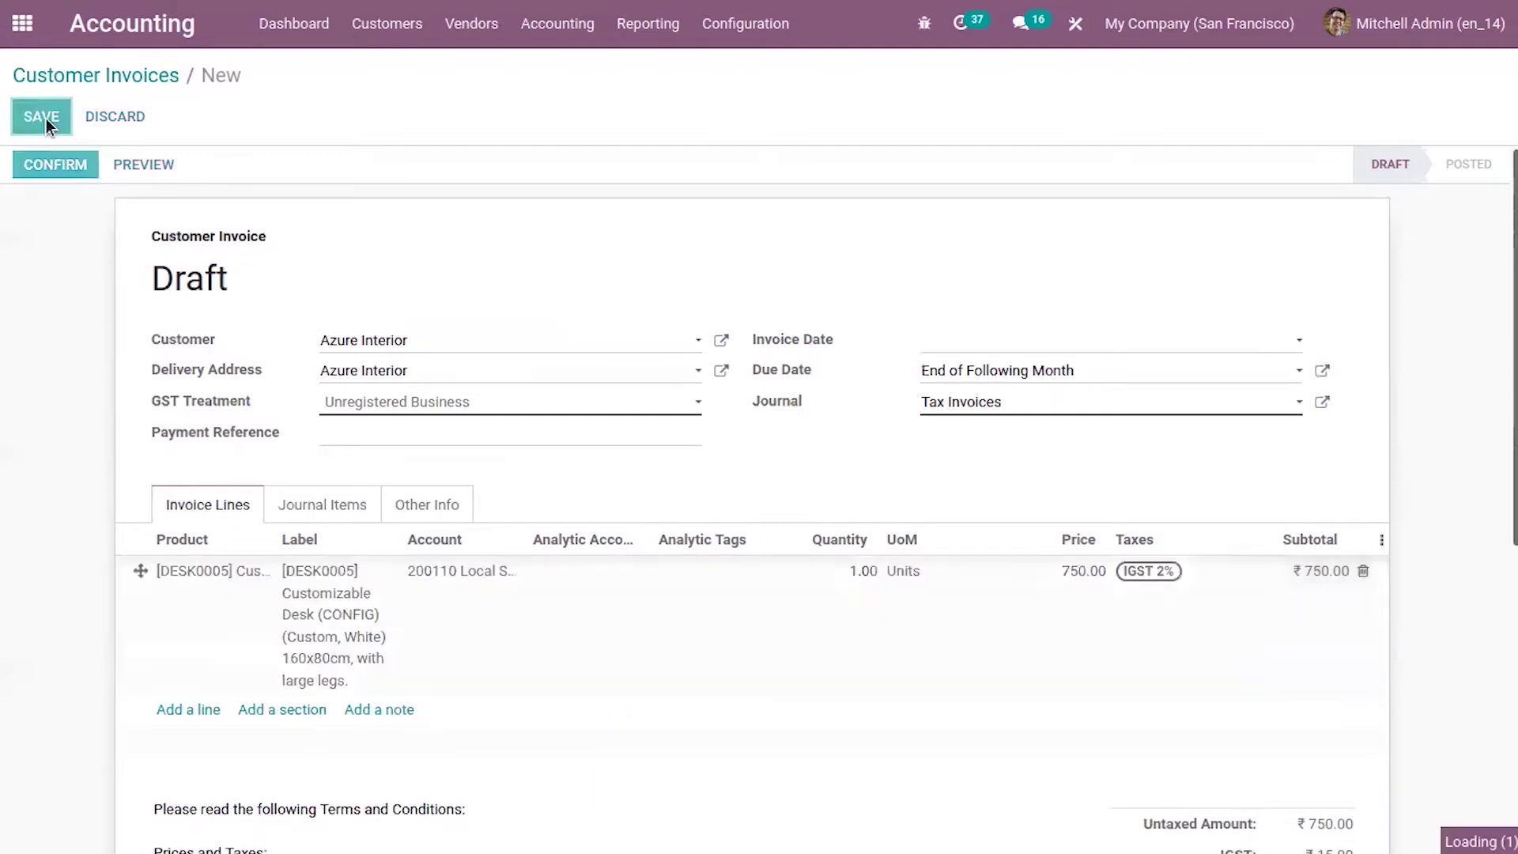
{"action": "left_click", "coordinate": [50, 163]}
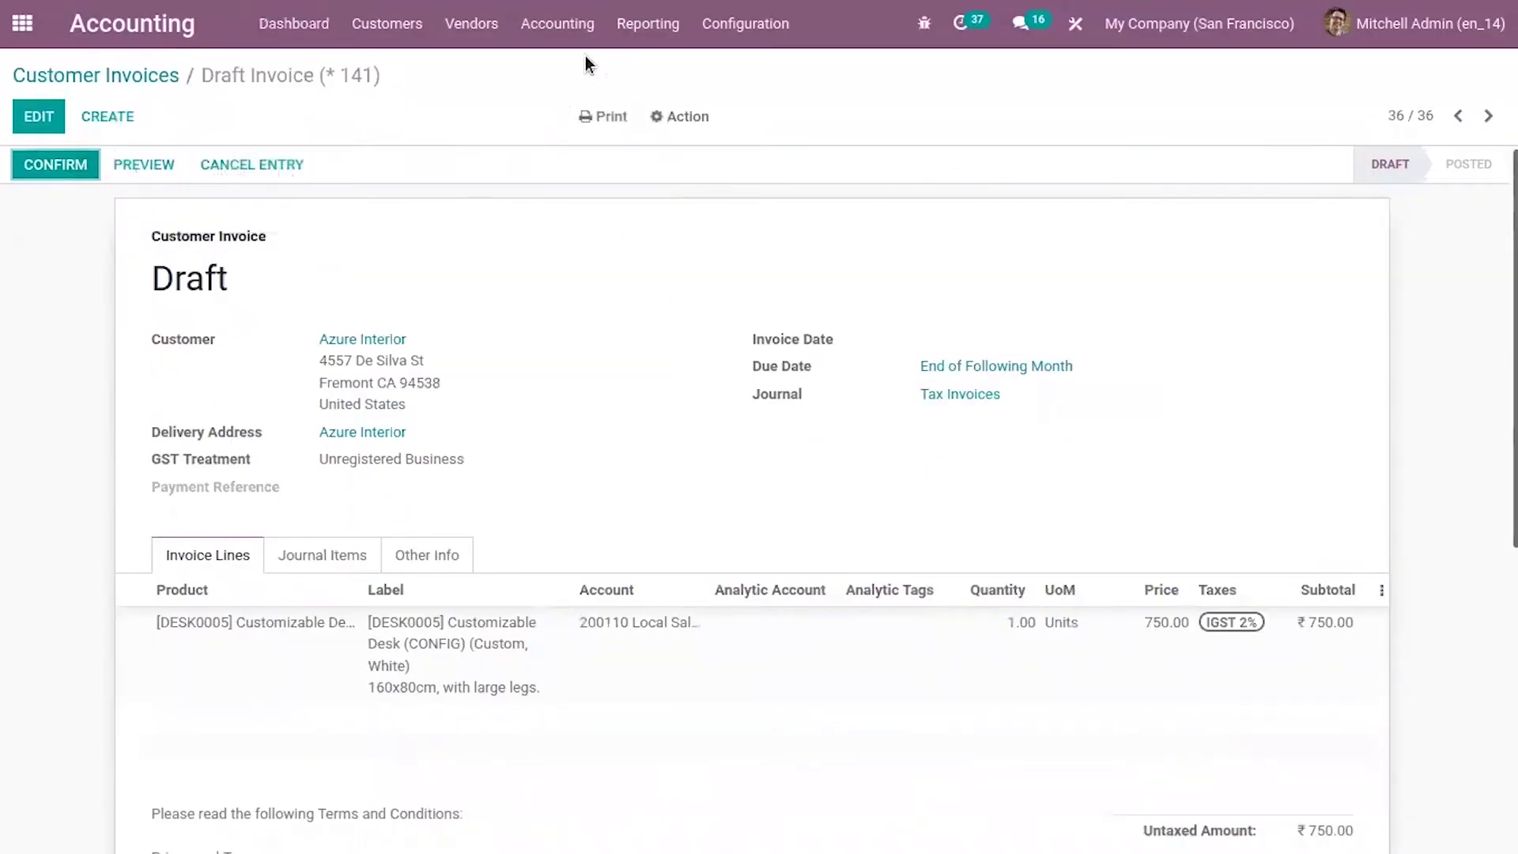
Open the Tax Report, audit the journal items behind the IGST line, and return to the report.
{"action": "left_click", "coordinate": [634, 26]}
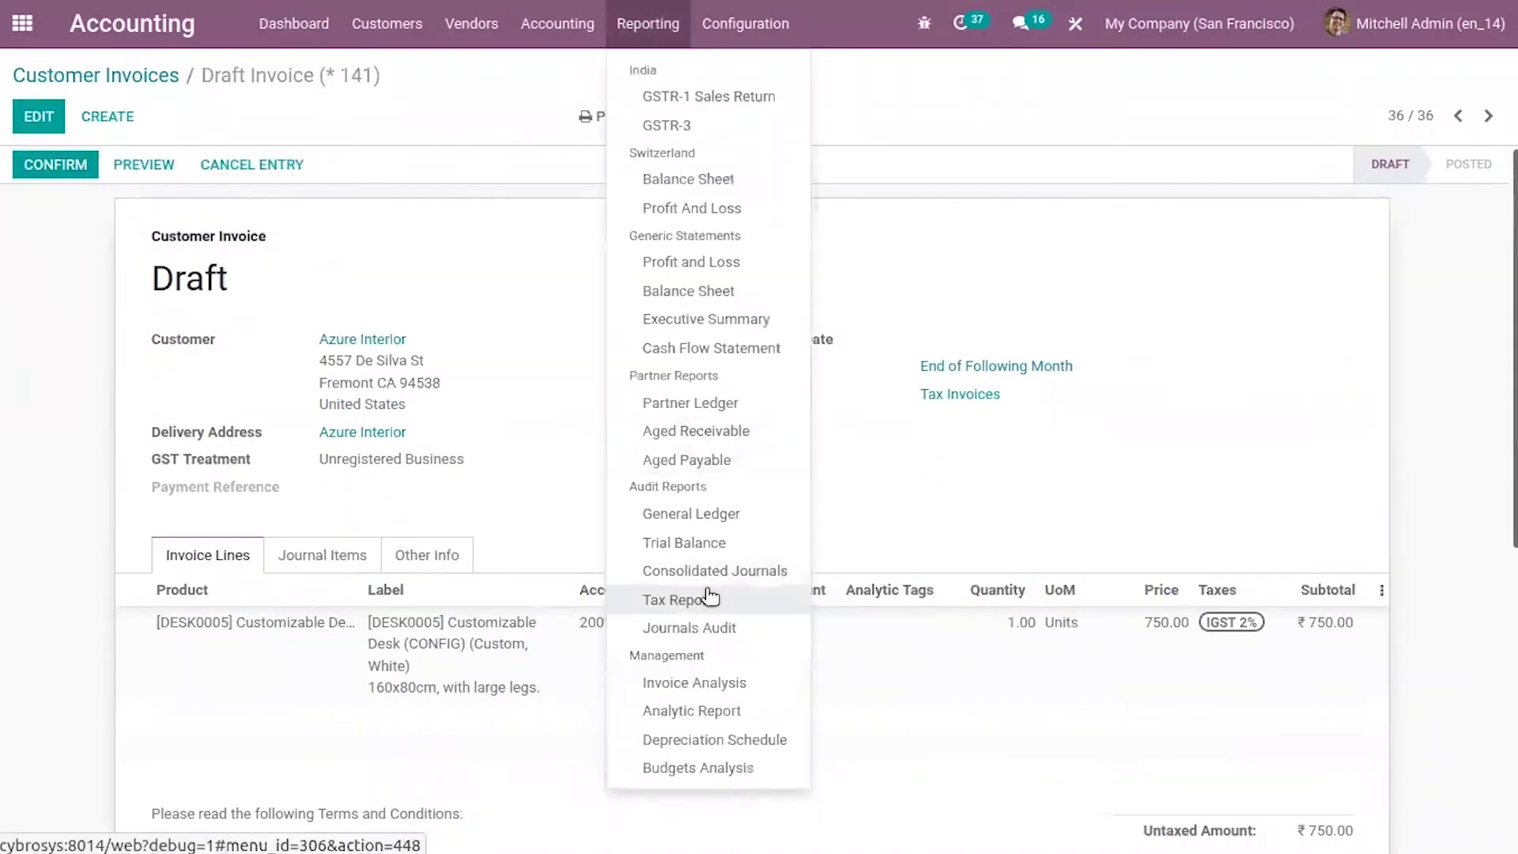
{"action": "left_click", "coordinate": [710, 601]}
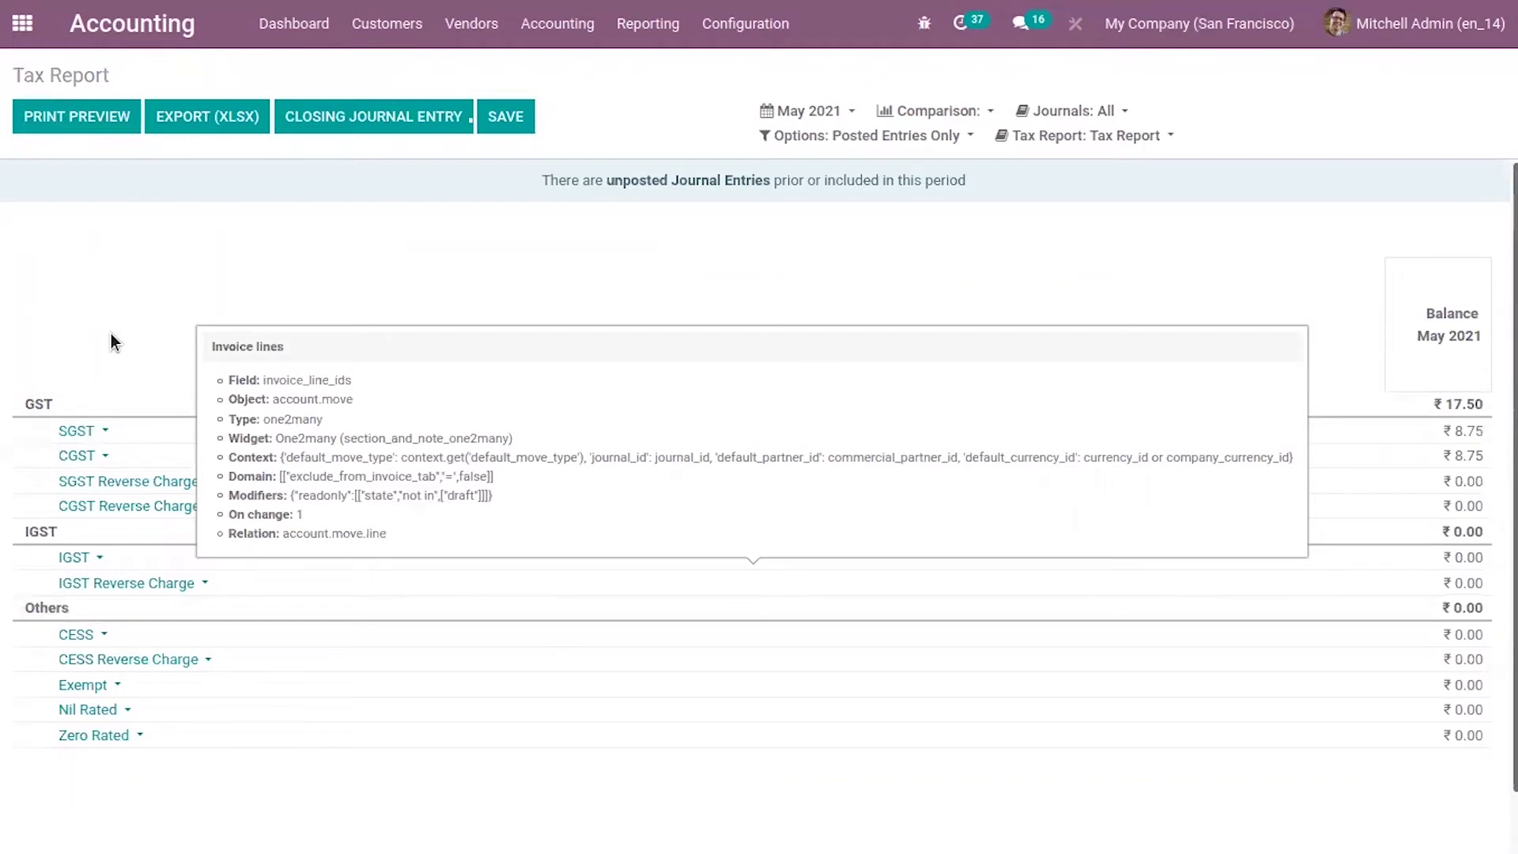
{"action": "left_click", "coordinate": [98, 560]}
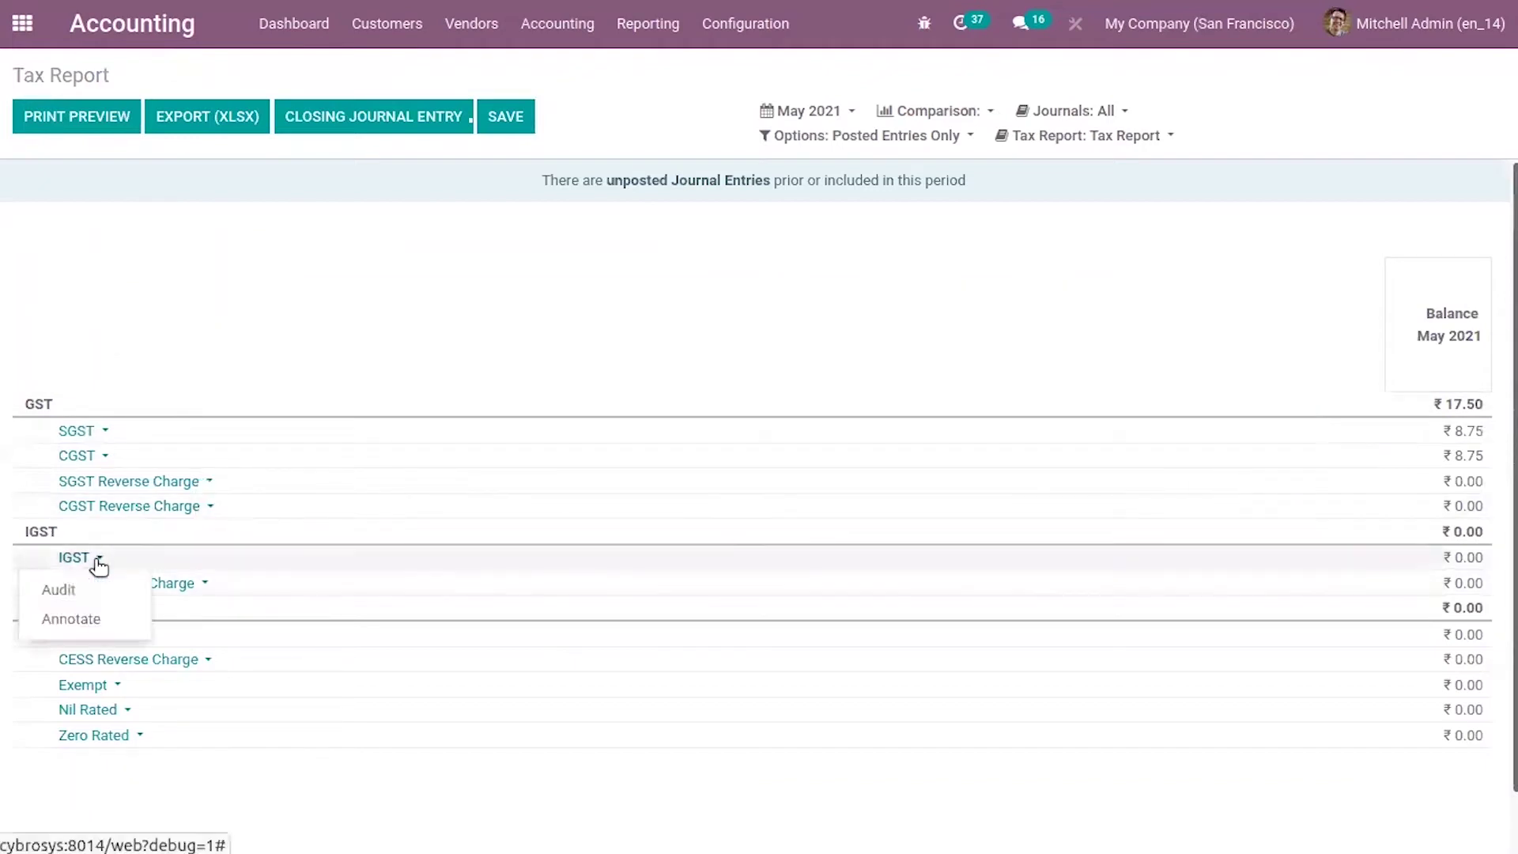
{"action": "left_click", "coordinate": [87, 589]}
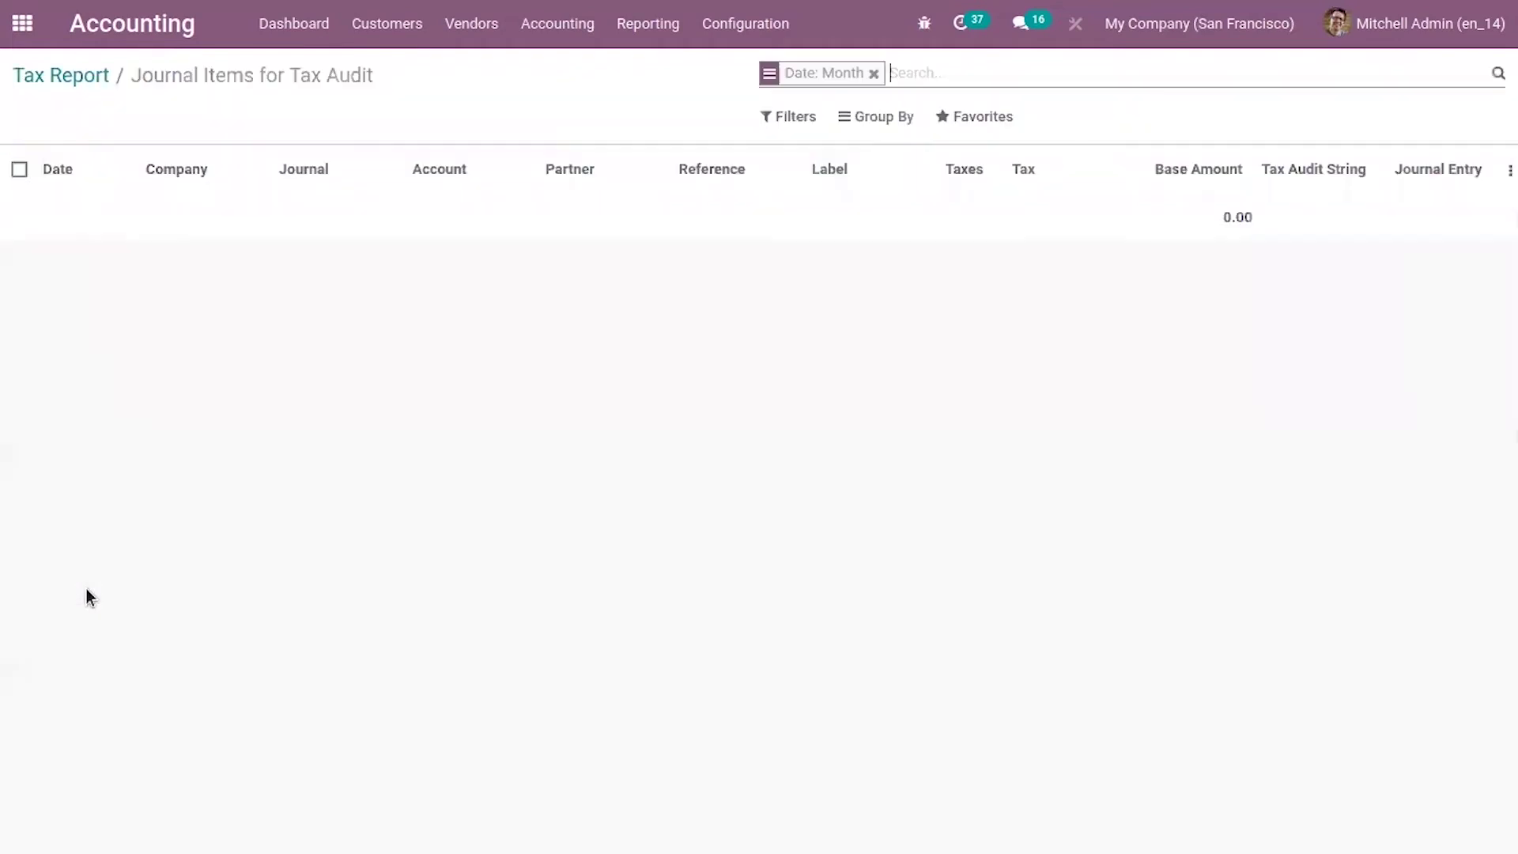
{"action": "left_click", "coordinate": [95, 76]}
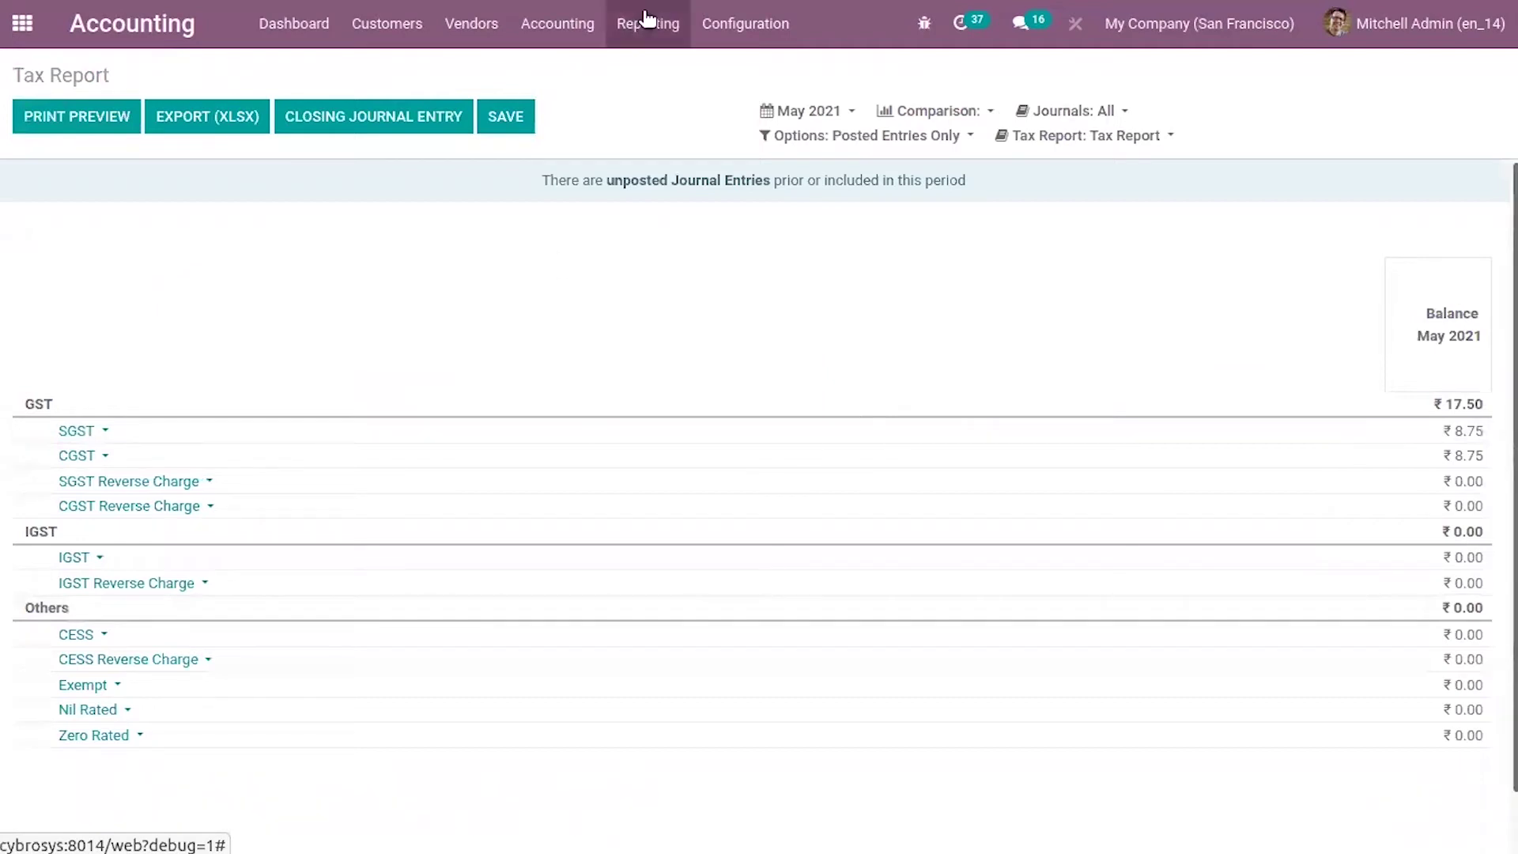
Open the Azure Interior invoice dated 06/28/2021 from the unfiltered journal entries and register its 765.00 payment through the Bank journal.
{"action": "left_click", "coordinate": [559, 22]}
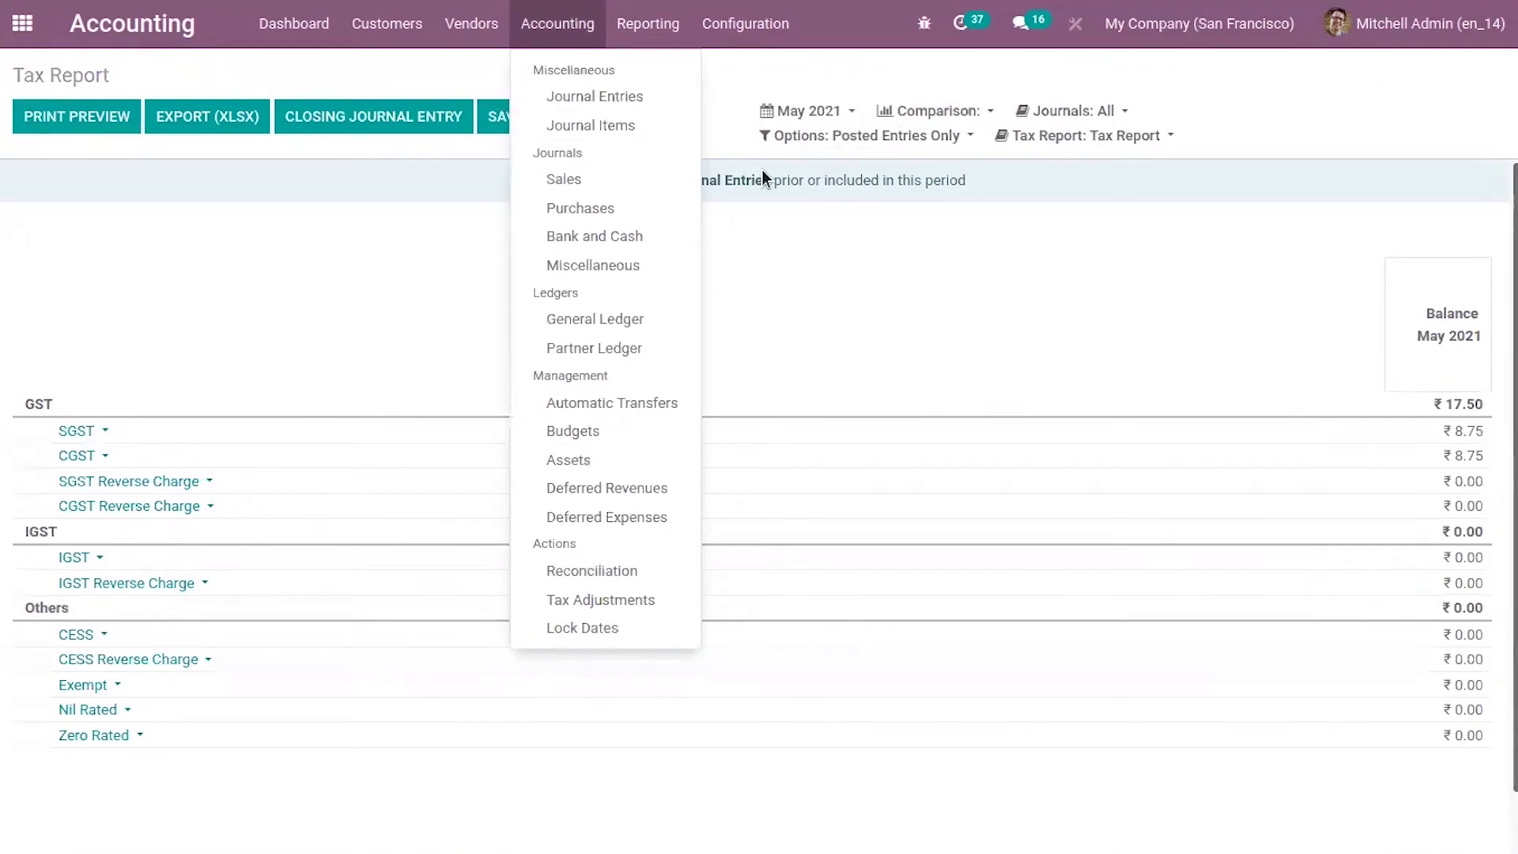
{"action": "left_click", "coordinate": [647, 95]}
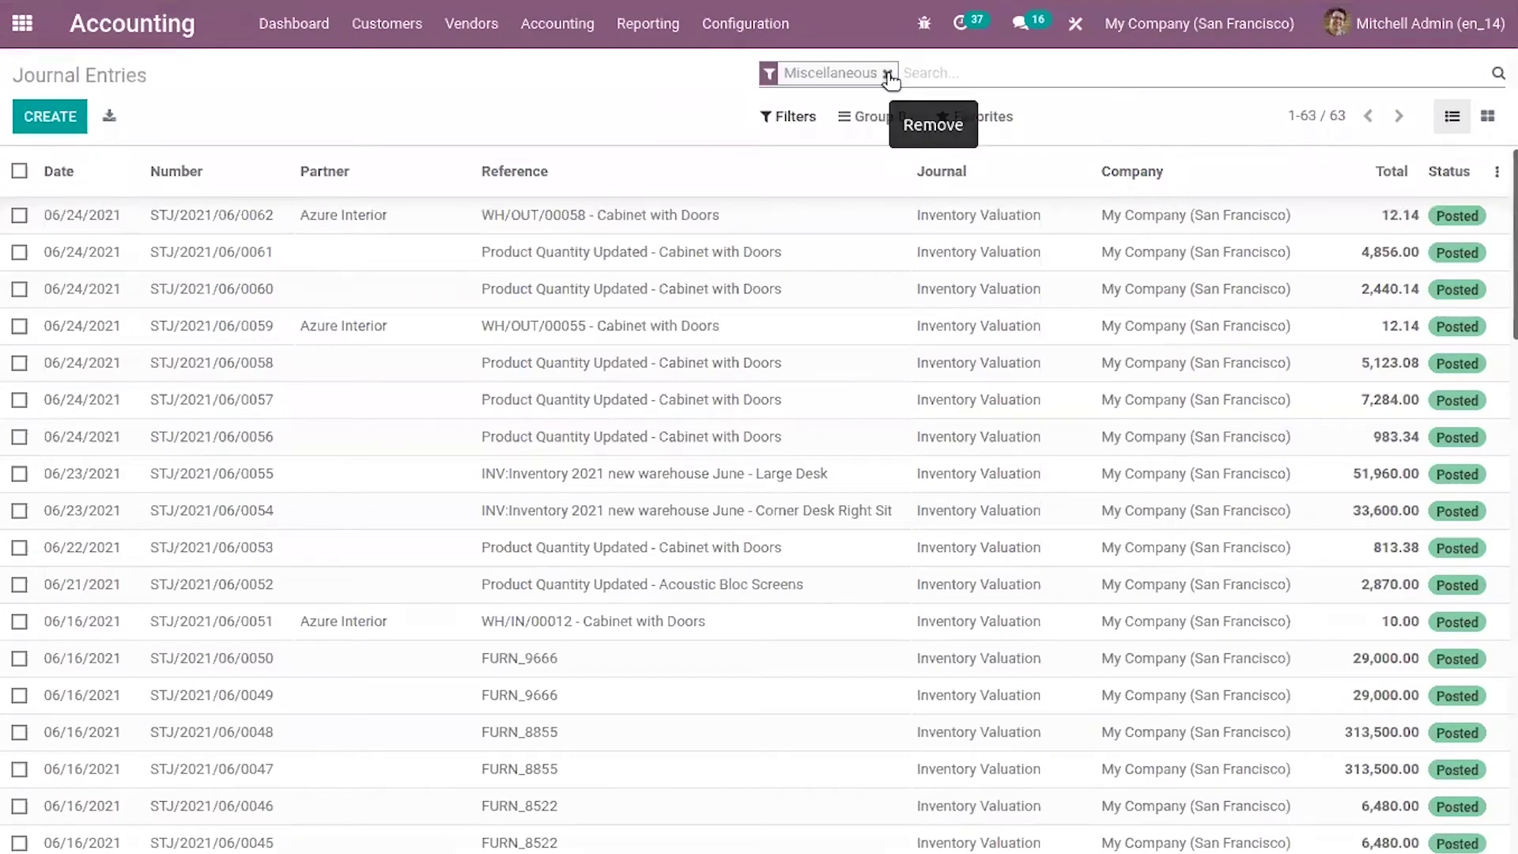
{"action": "left_click", "coordinate": [888, 75]}
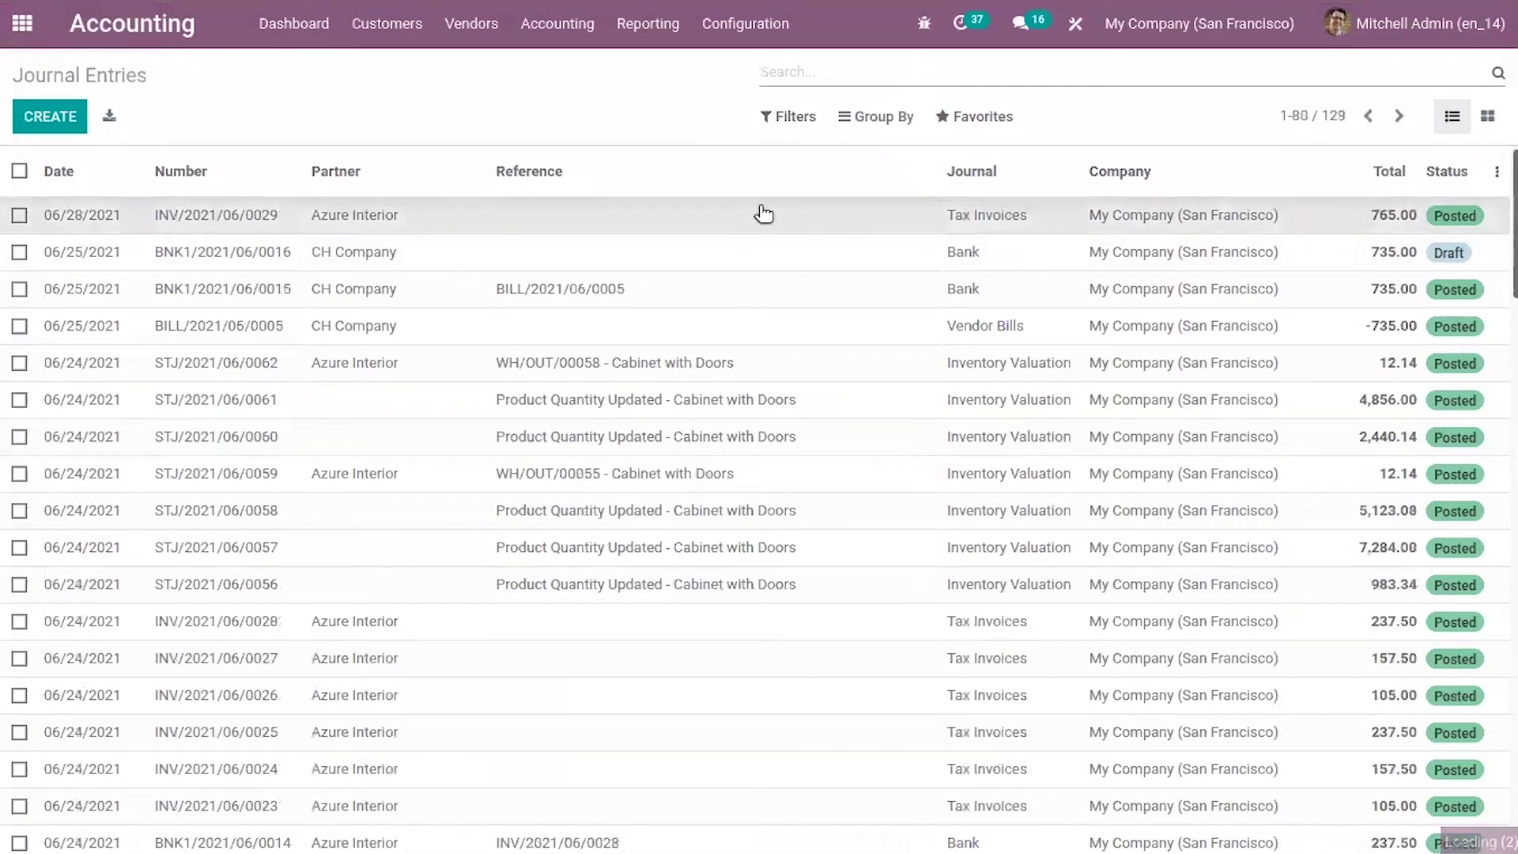
{"action": "left_click", "coordinate": [790, 212]}
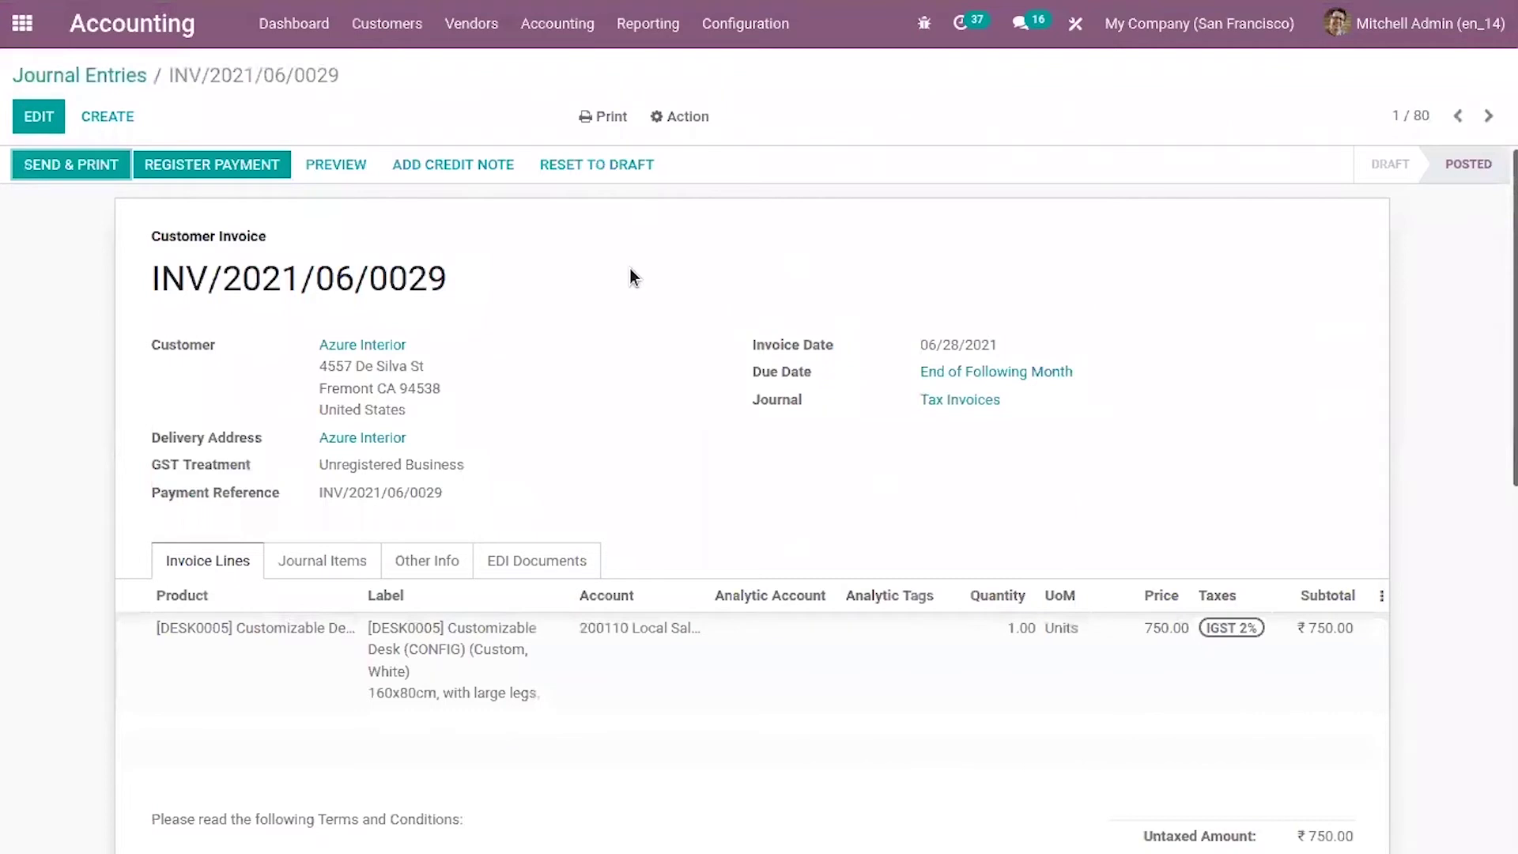
{"action": "left_click", "coordinate": [177, 165]}
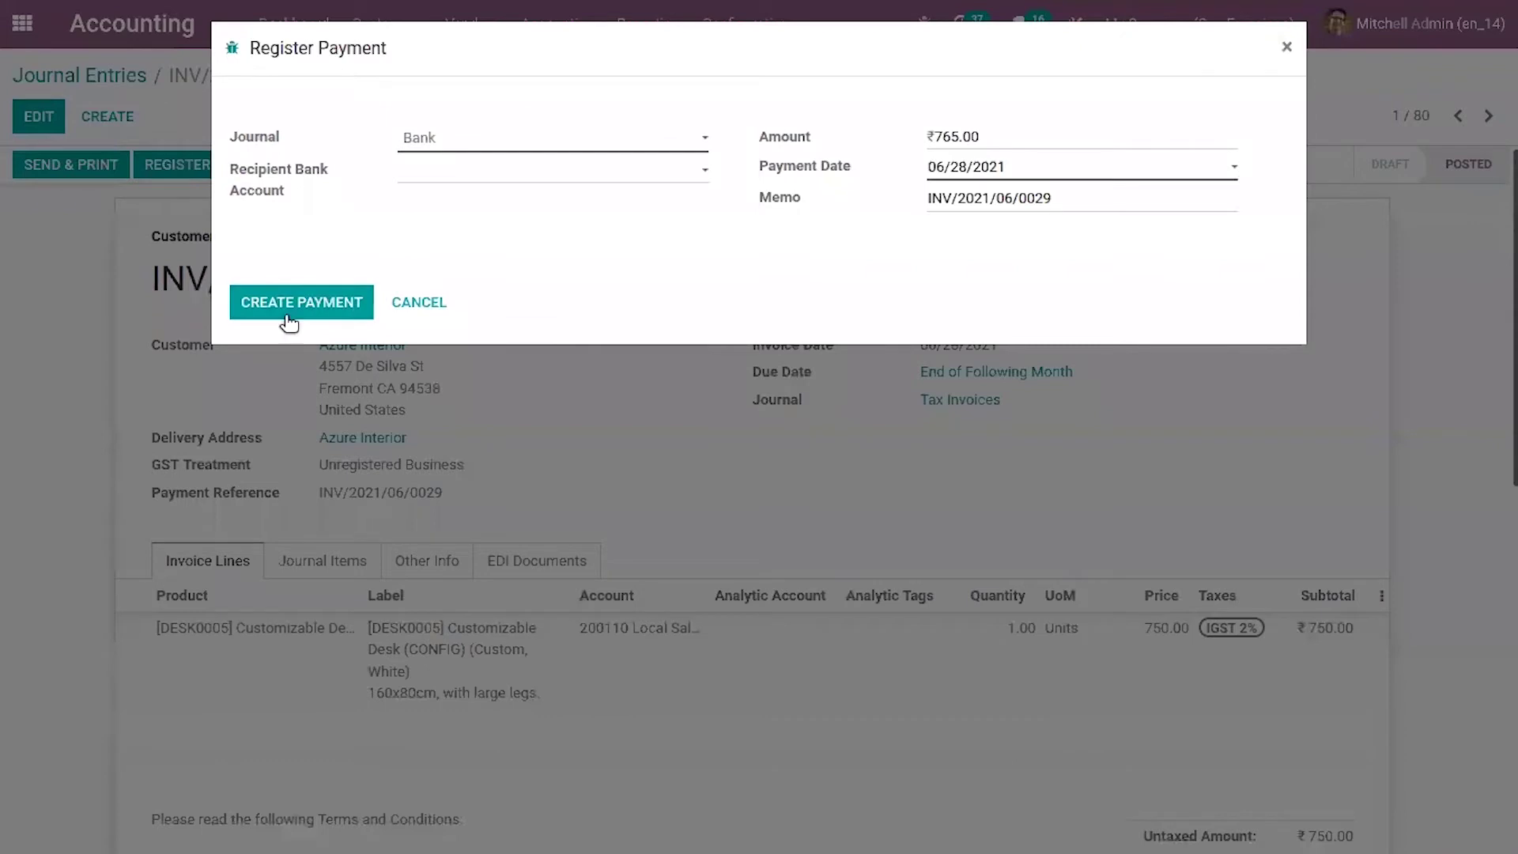
{"action": "left_click", "coordinate": [287, 315]}
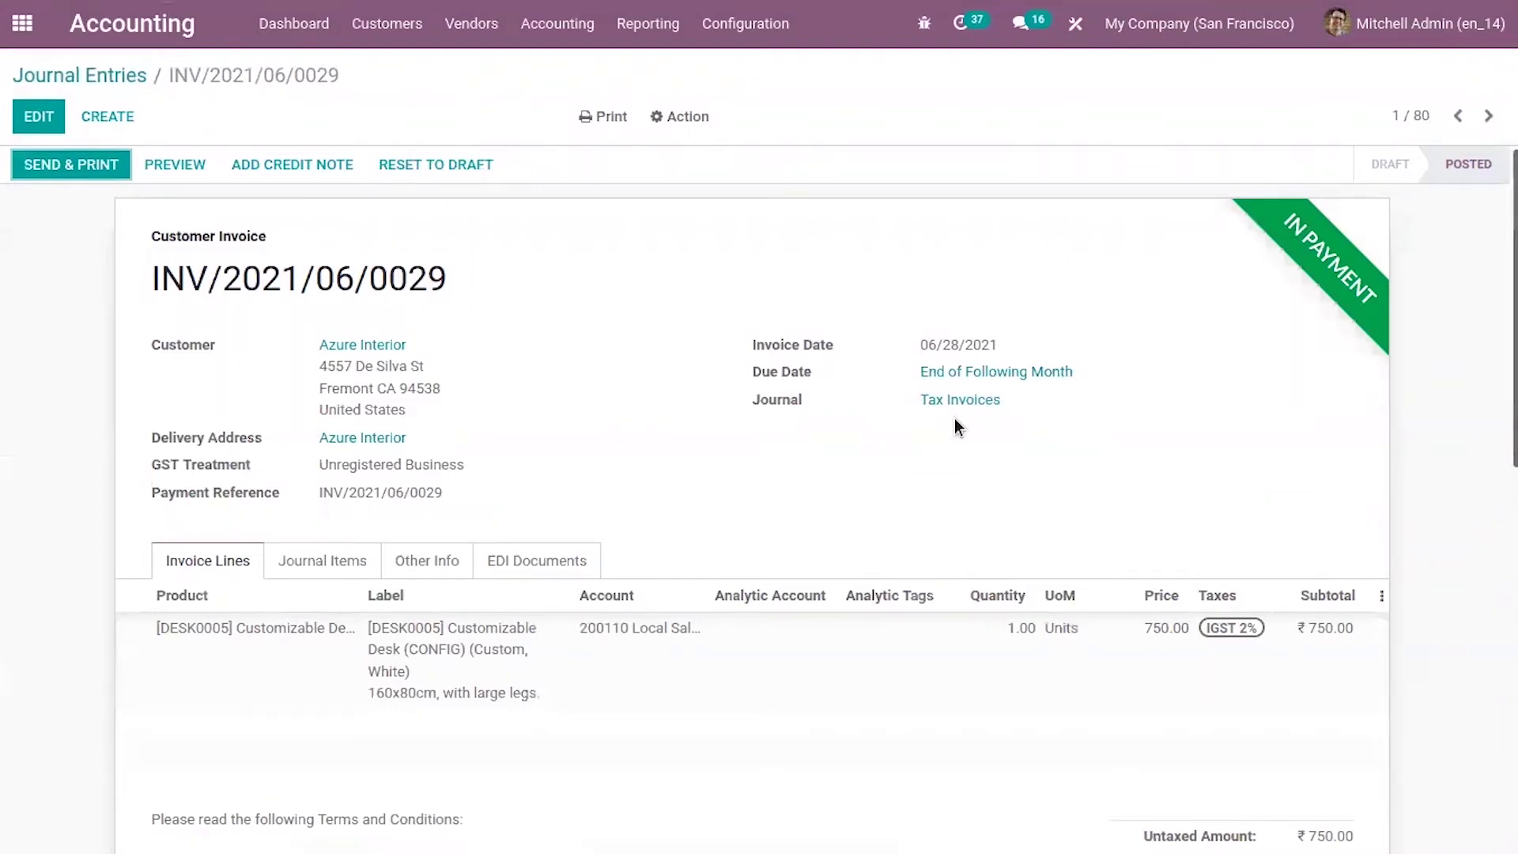
Compare the paid invoice's lines with its journal items, checking the account used for the IGST 2% tax.
{"action": "left_click", "coordinate": [322, 560]}
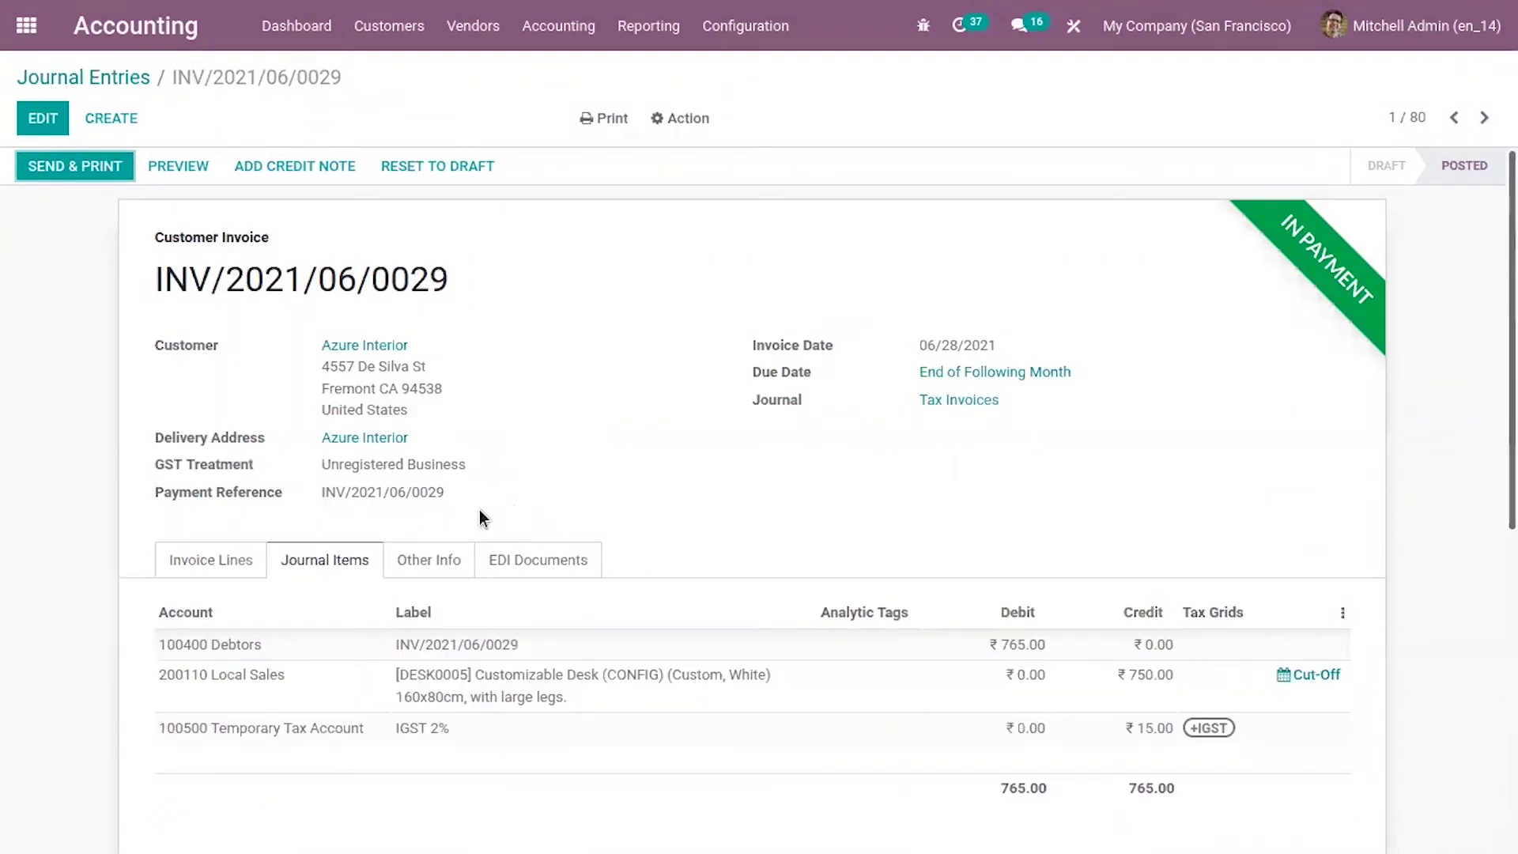
{"action": "left_click", "coordinate": [241, 557]}
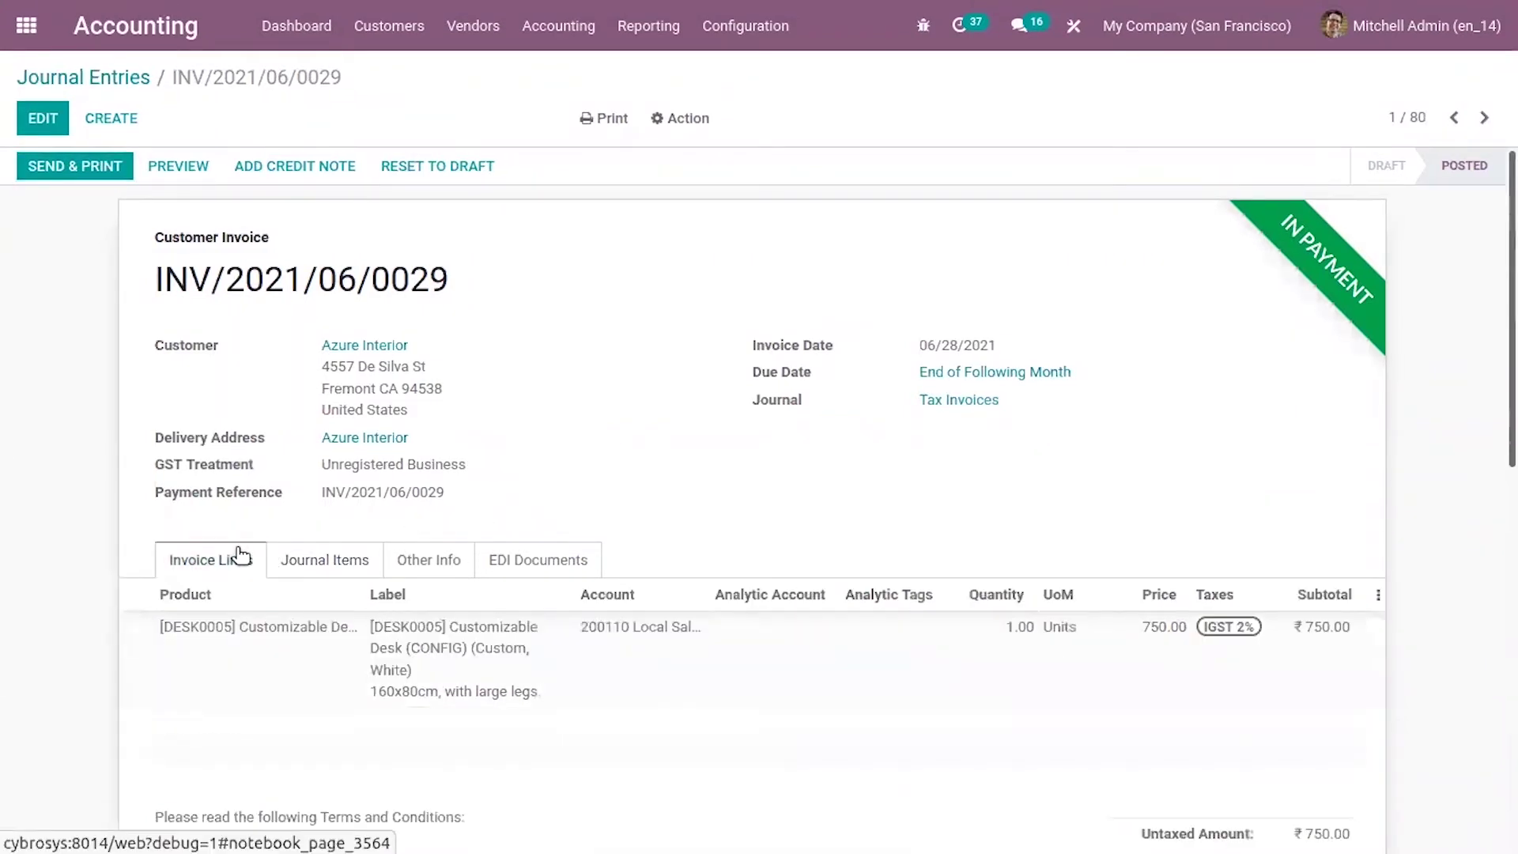
{"action": "left_click", "coordinate": [326, 560]}
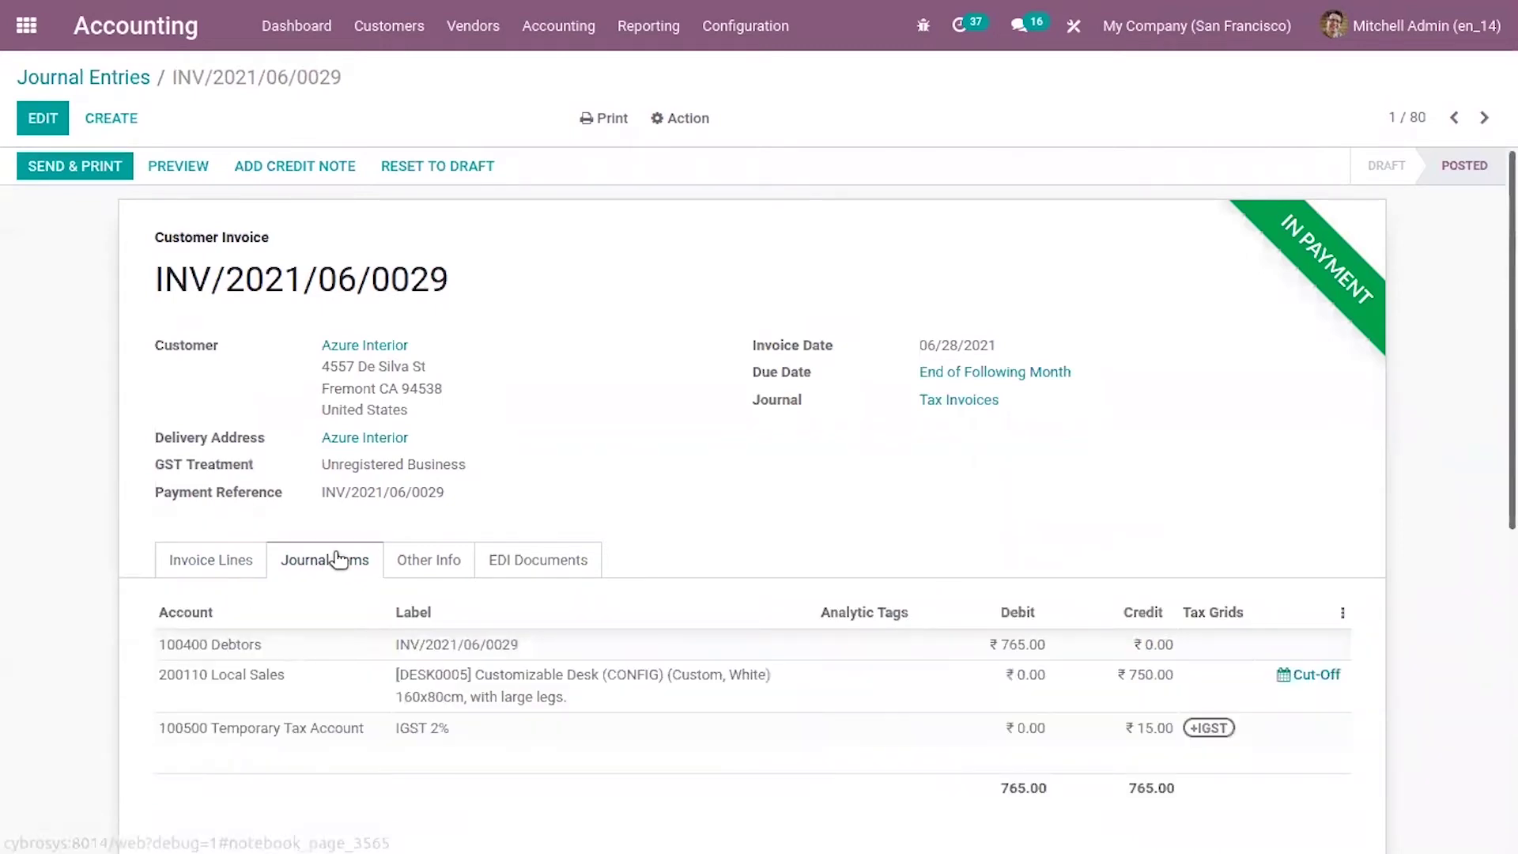
{"action": "mouse_move", "coordinate": [261, 741]}
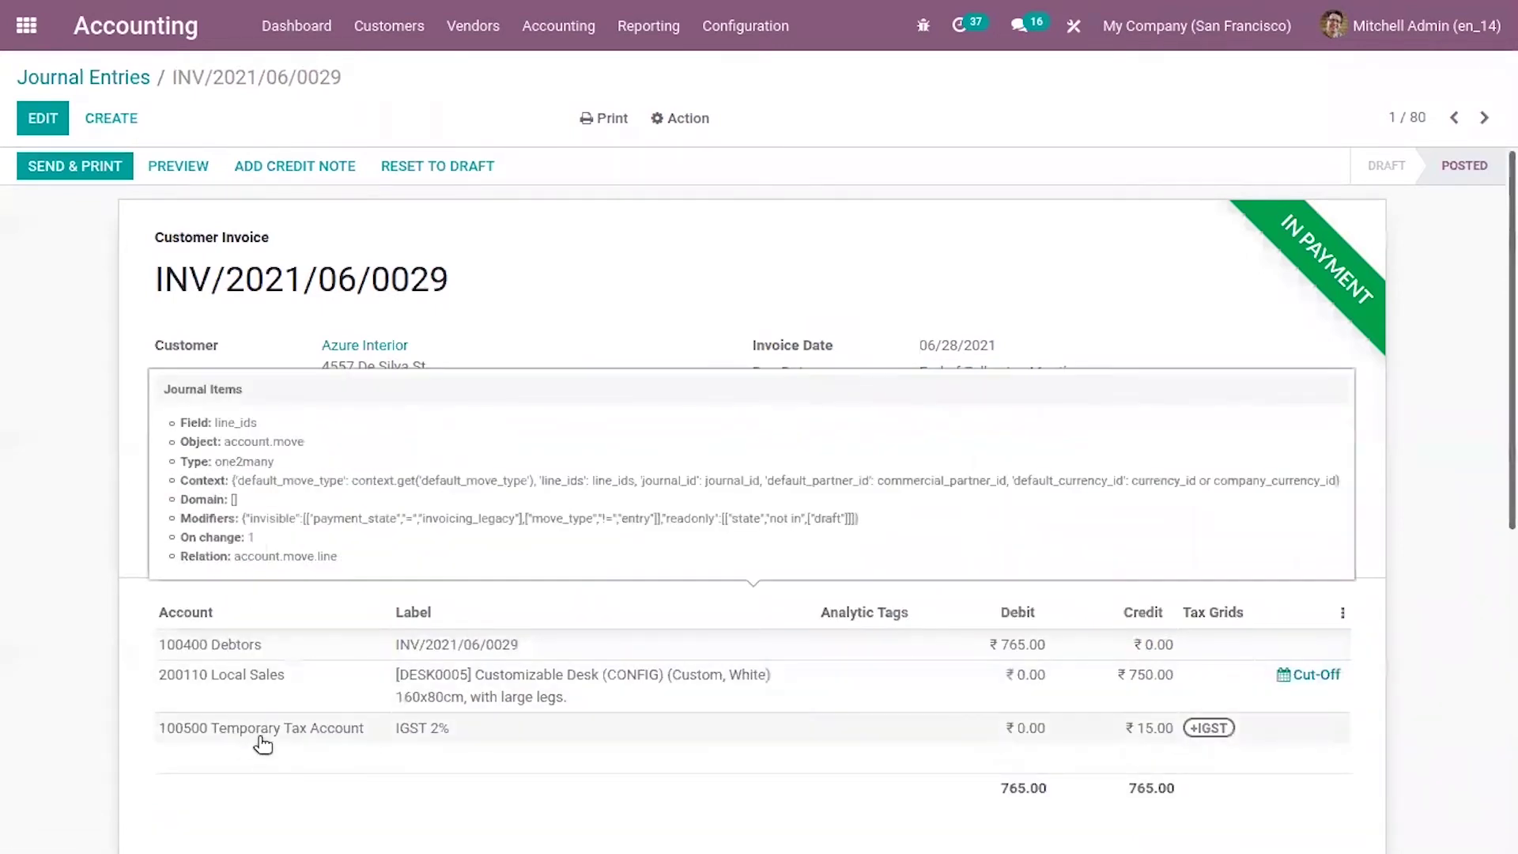
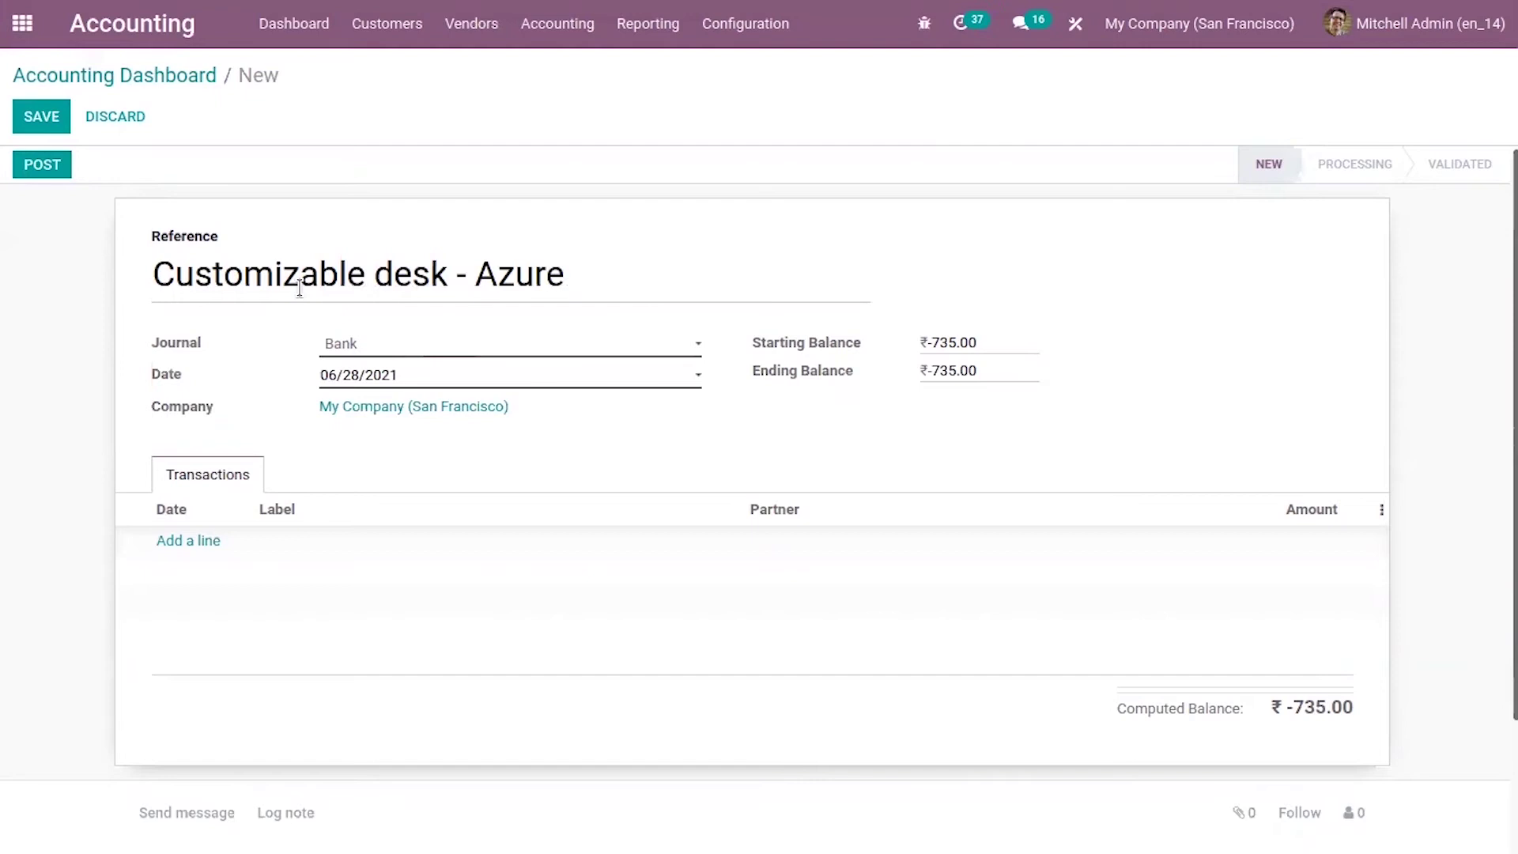
Complete the bank statement reference as "Customizable desk - Azure - june 2021" and add an "Azure- Desk" transaction of 765 for Azure Interior.
{"action": "type", "text": "june 20"}
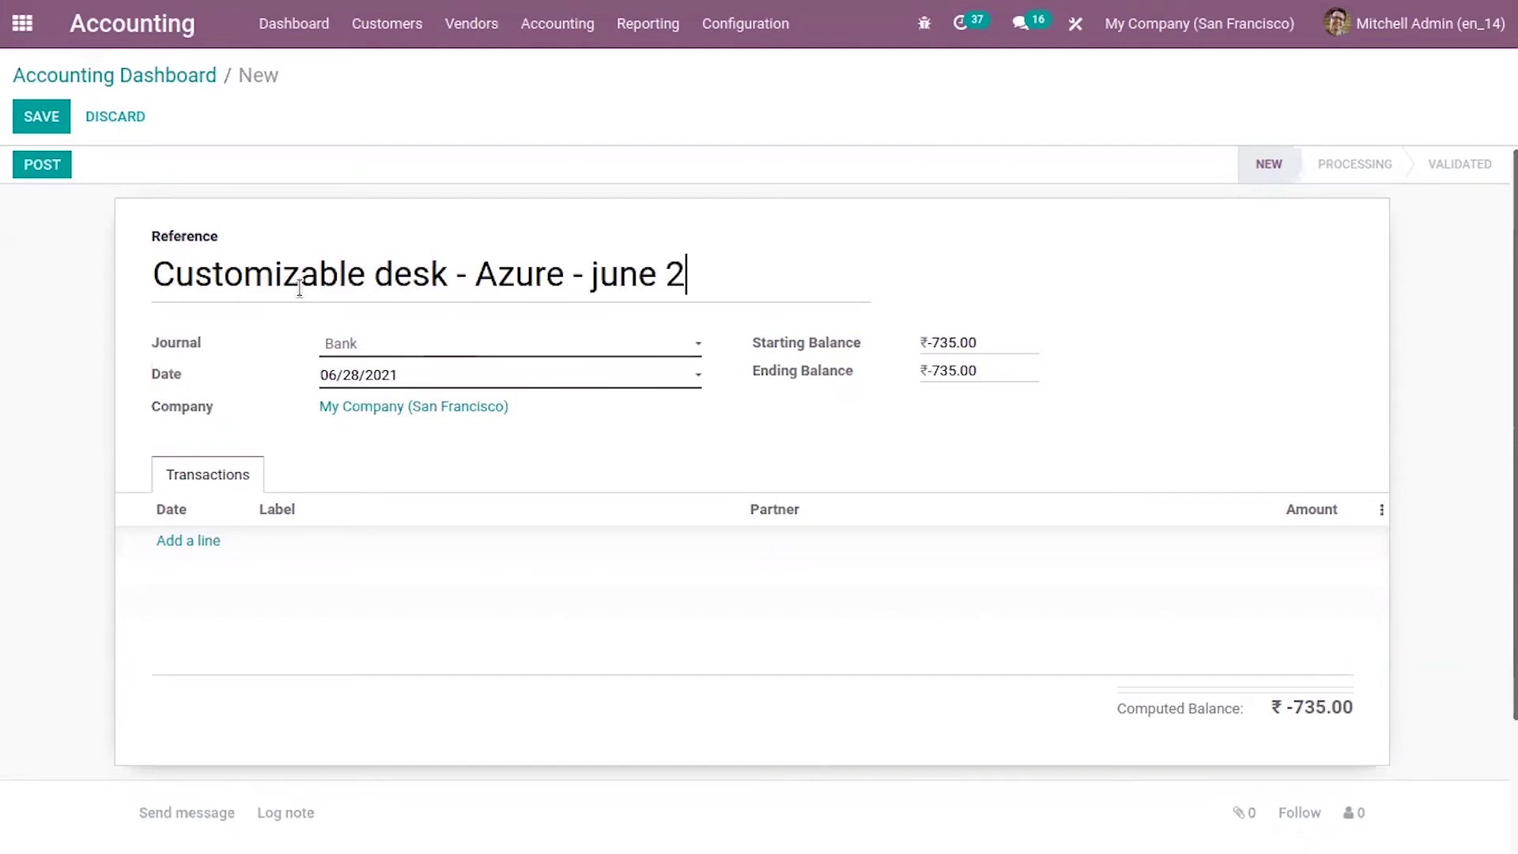
{"action": "type", "text": "21"}
{"action": "left_click", "coordinate": [204, 542]}
{"action": "left_click", "coordinate": [297, 539]}
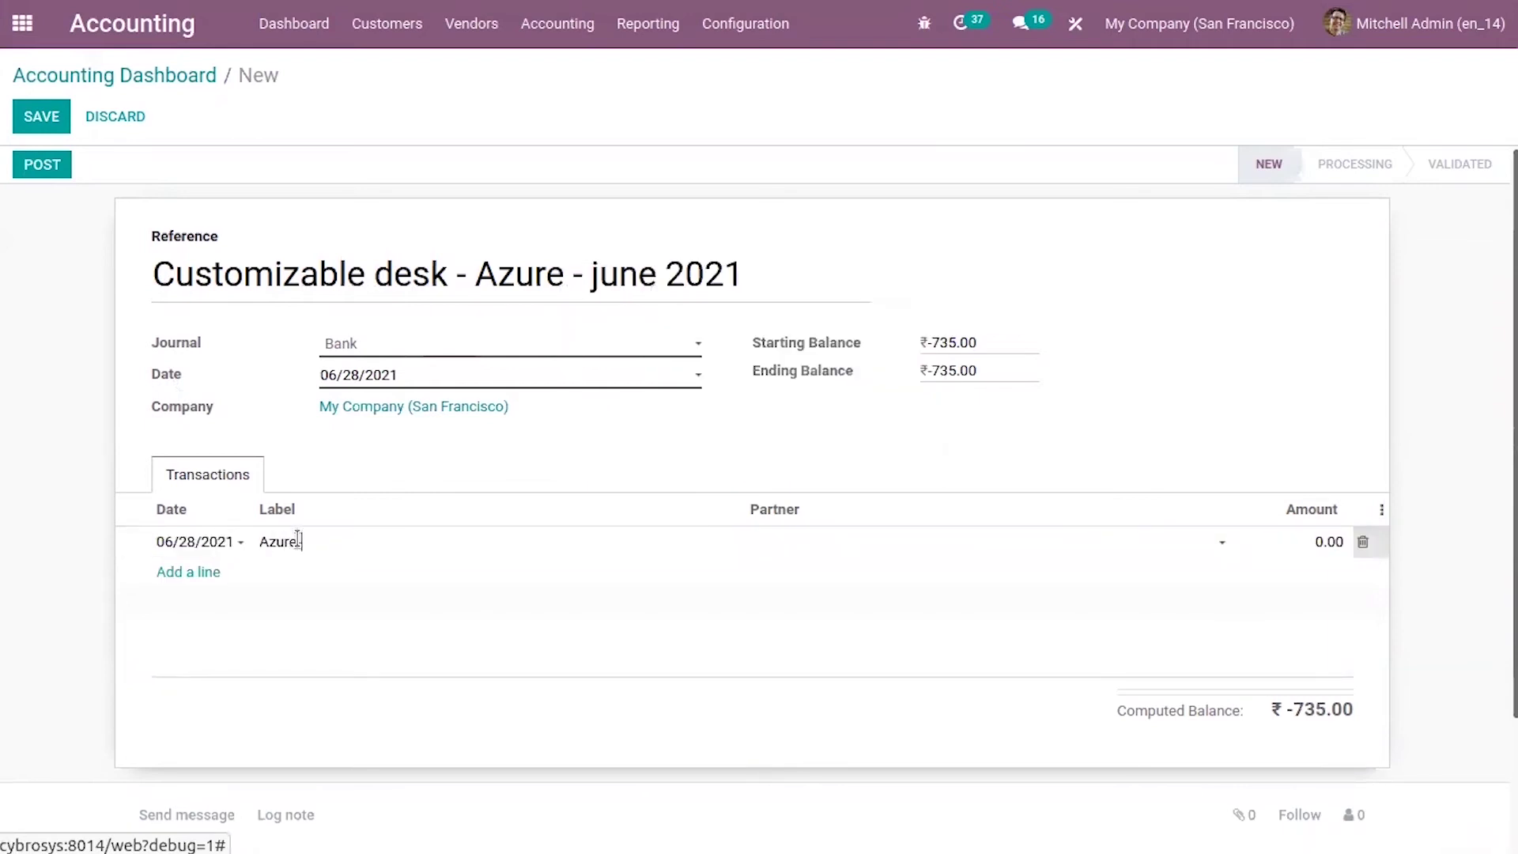
{"action": "type", "text": "Azure- Desk"}
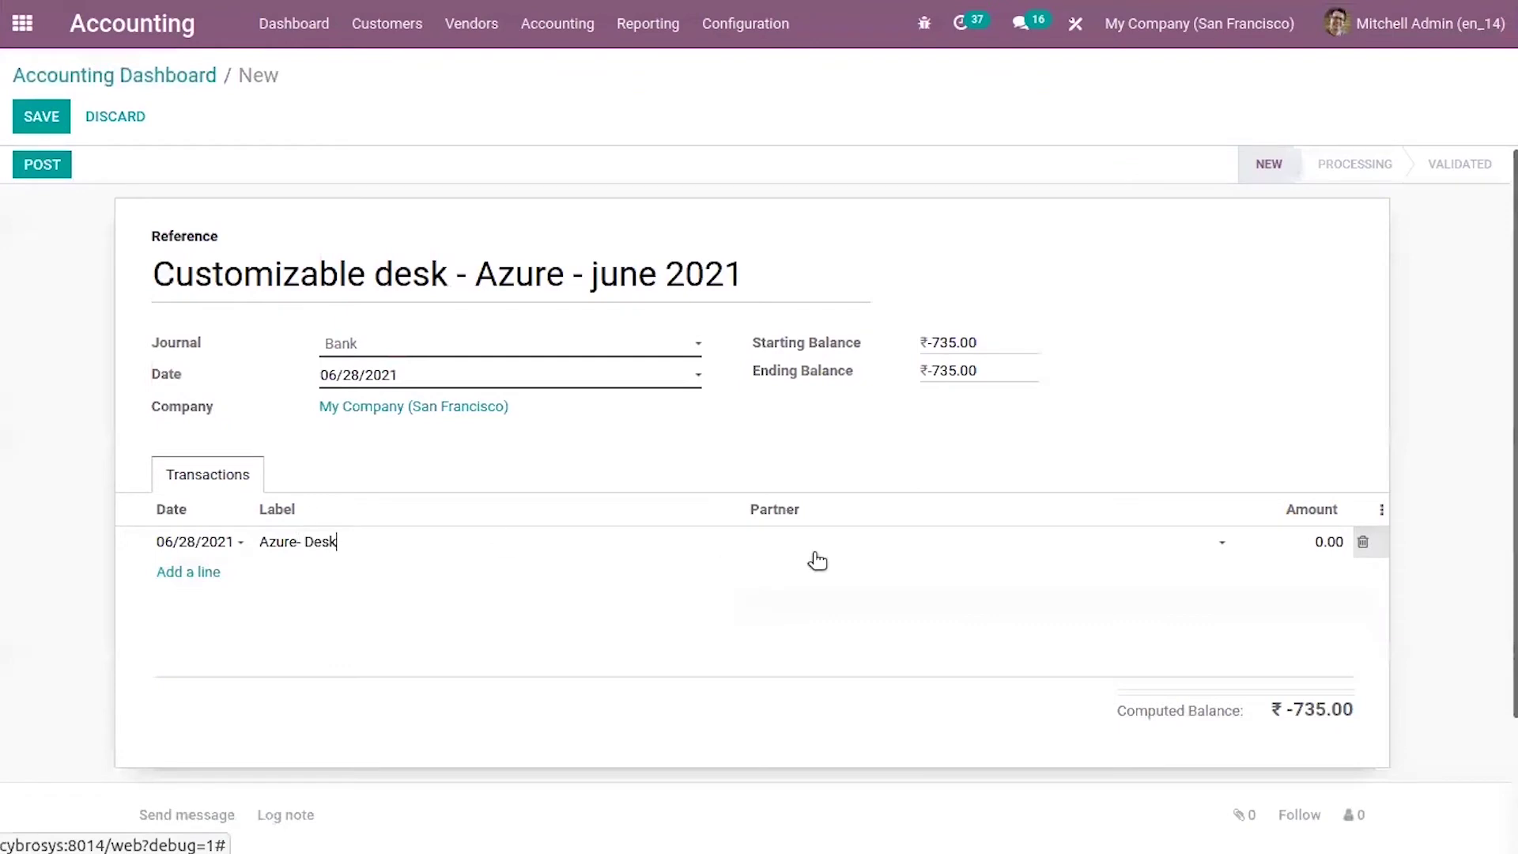
{"action": "left_click", "coordinate": [840, 544]}
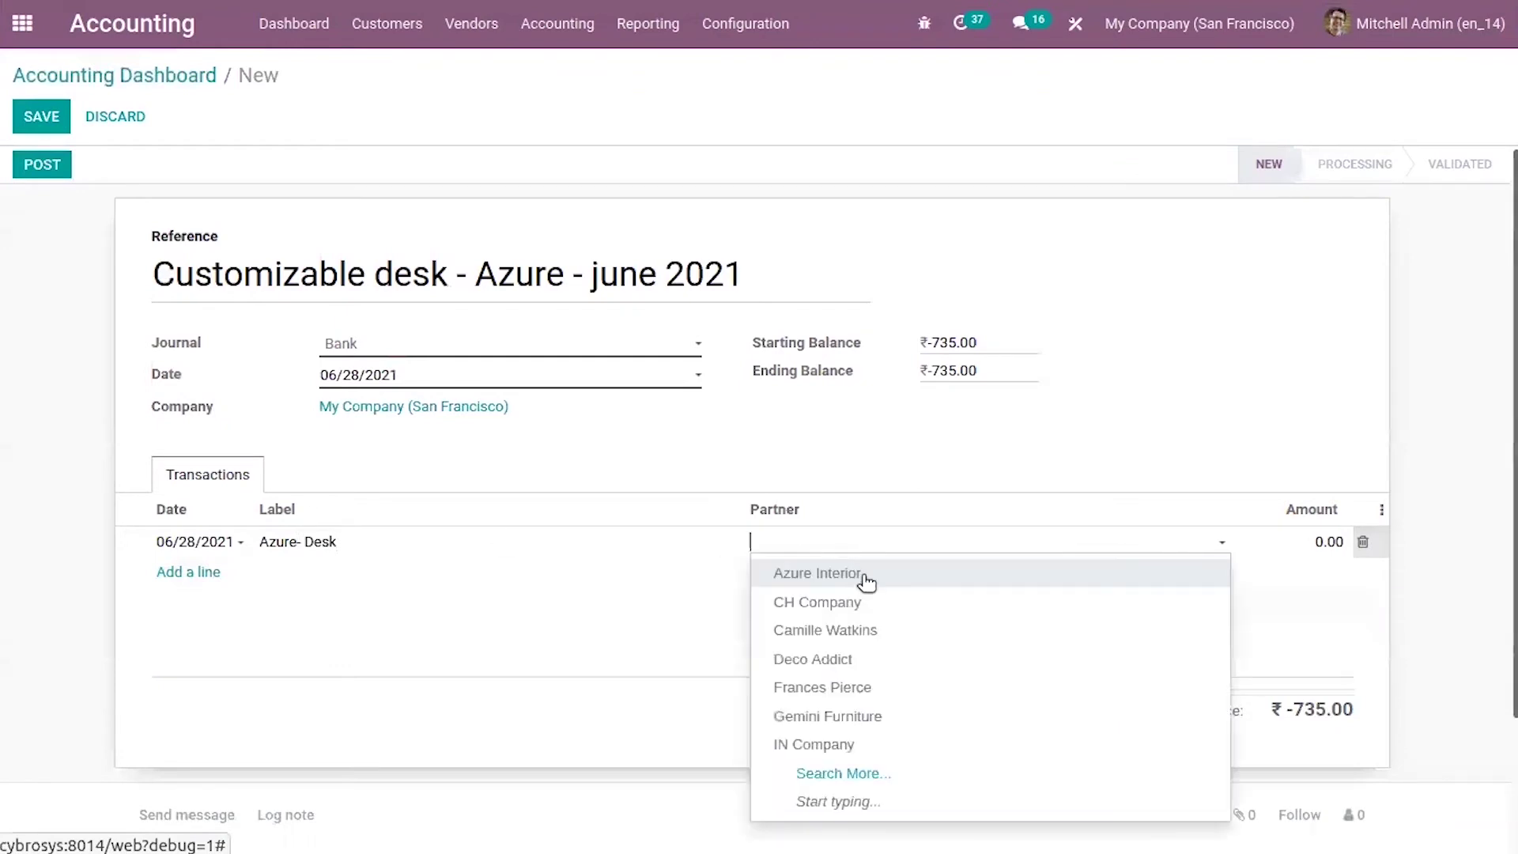
{"action": "left_click", "coordinate": [867, 582]}
{"action": "left_click", "coordinate": [1327, 540]}
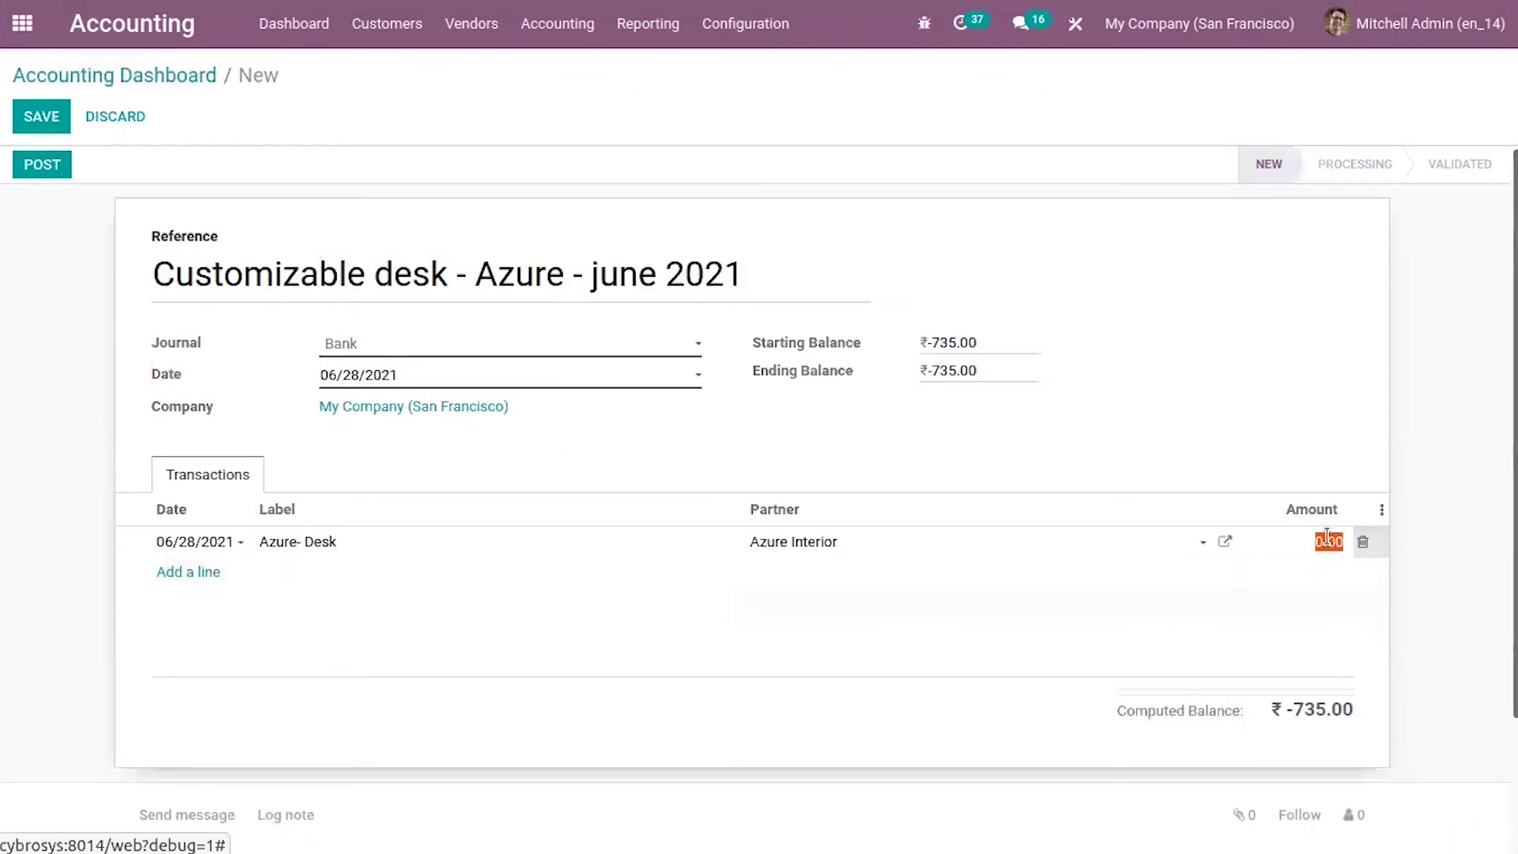
{"action": "type", "text": "765"}
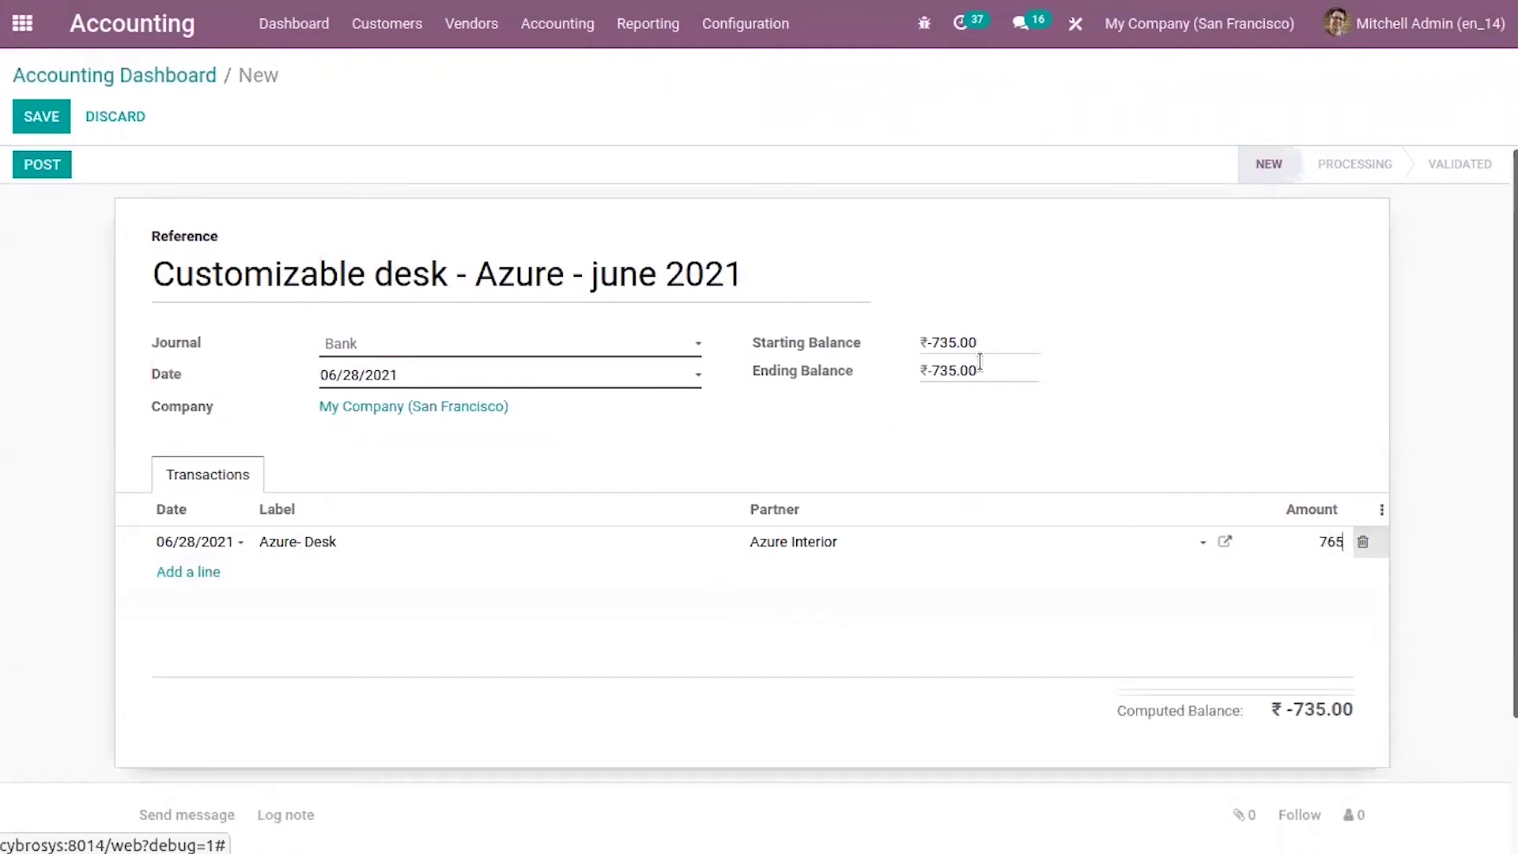
Set the bank statement's ending balance to 30, then post and save the statement.
{"action": "left_click", "coordinate": [1070, 449]}
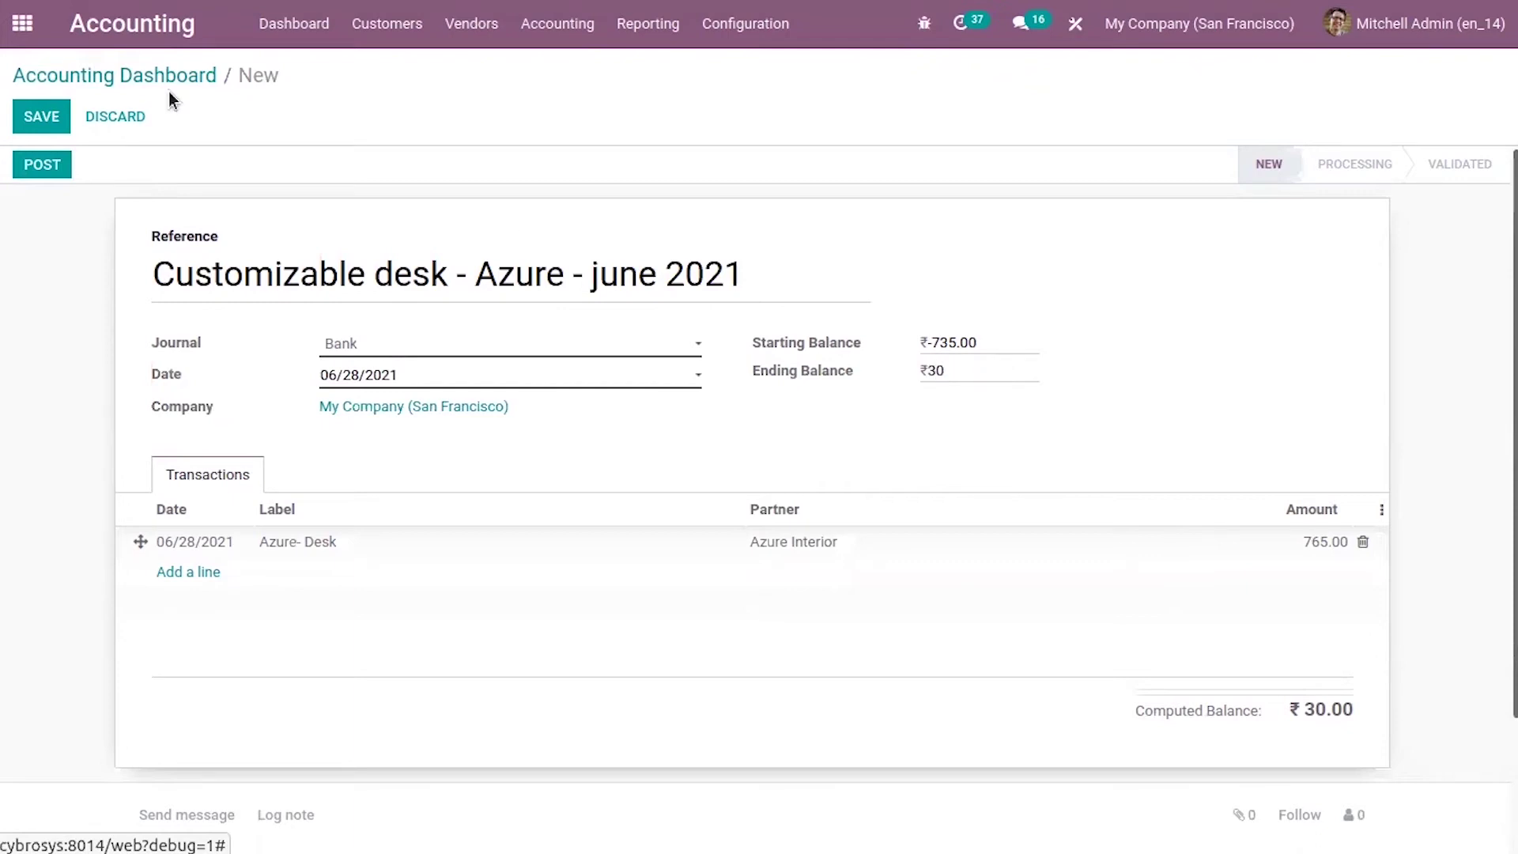
{"action": "left_click", "coordinate": [31, 161]}
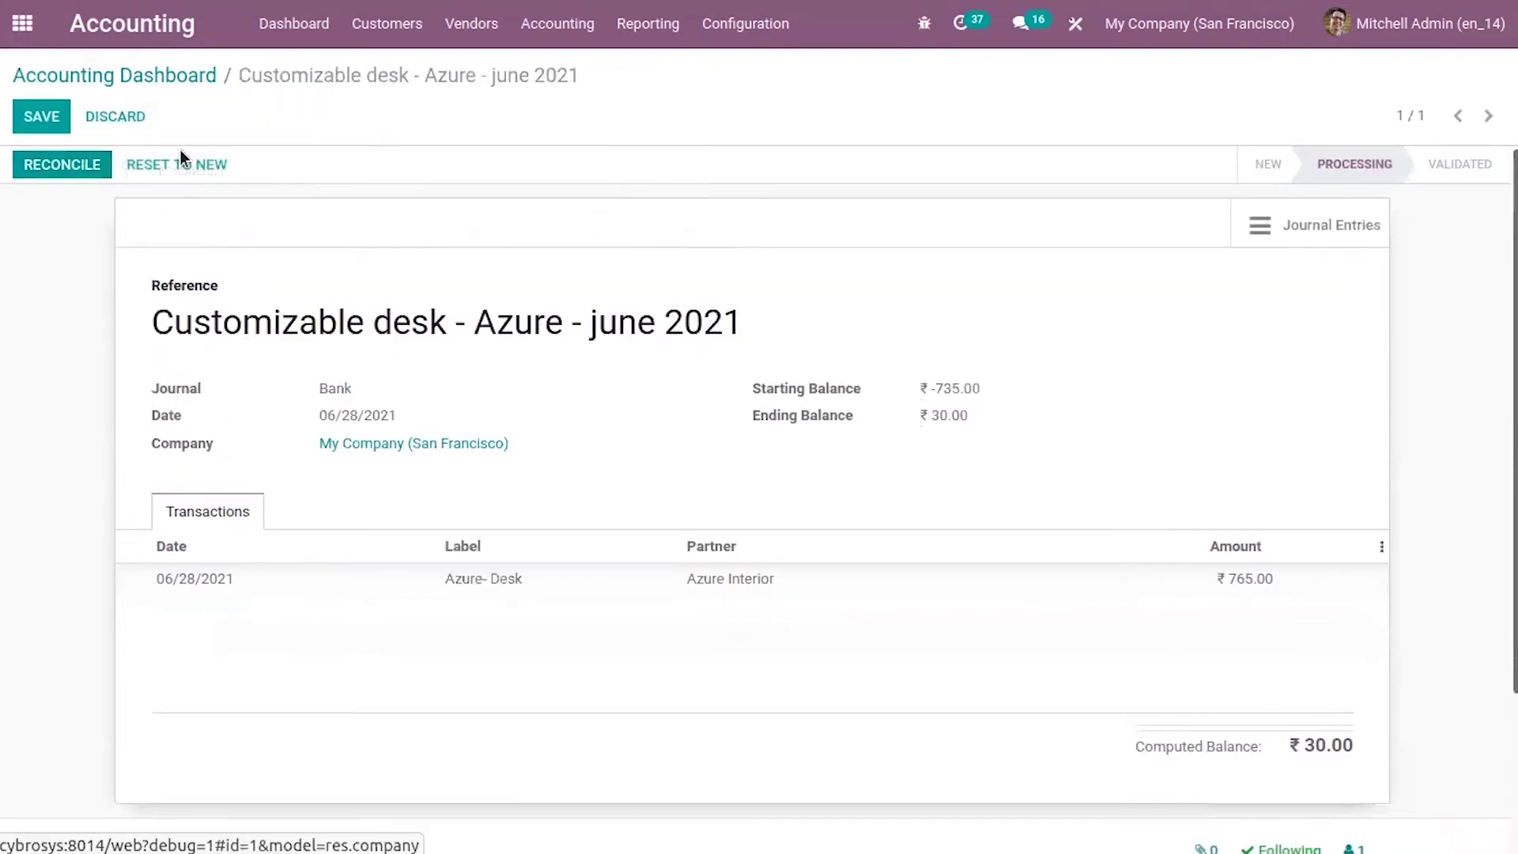
{"action": "left_click", "coordinate": [40, 116]}
Reconcile the Azure- Desk transaction with the matching customer payment and validate the bank statement.
{"action": "left_click", "coordinate": [64, 167]}
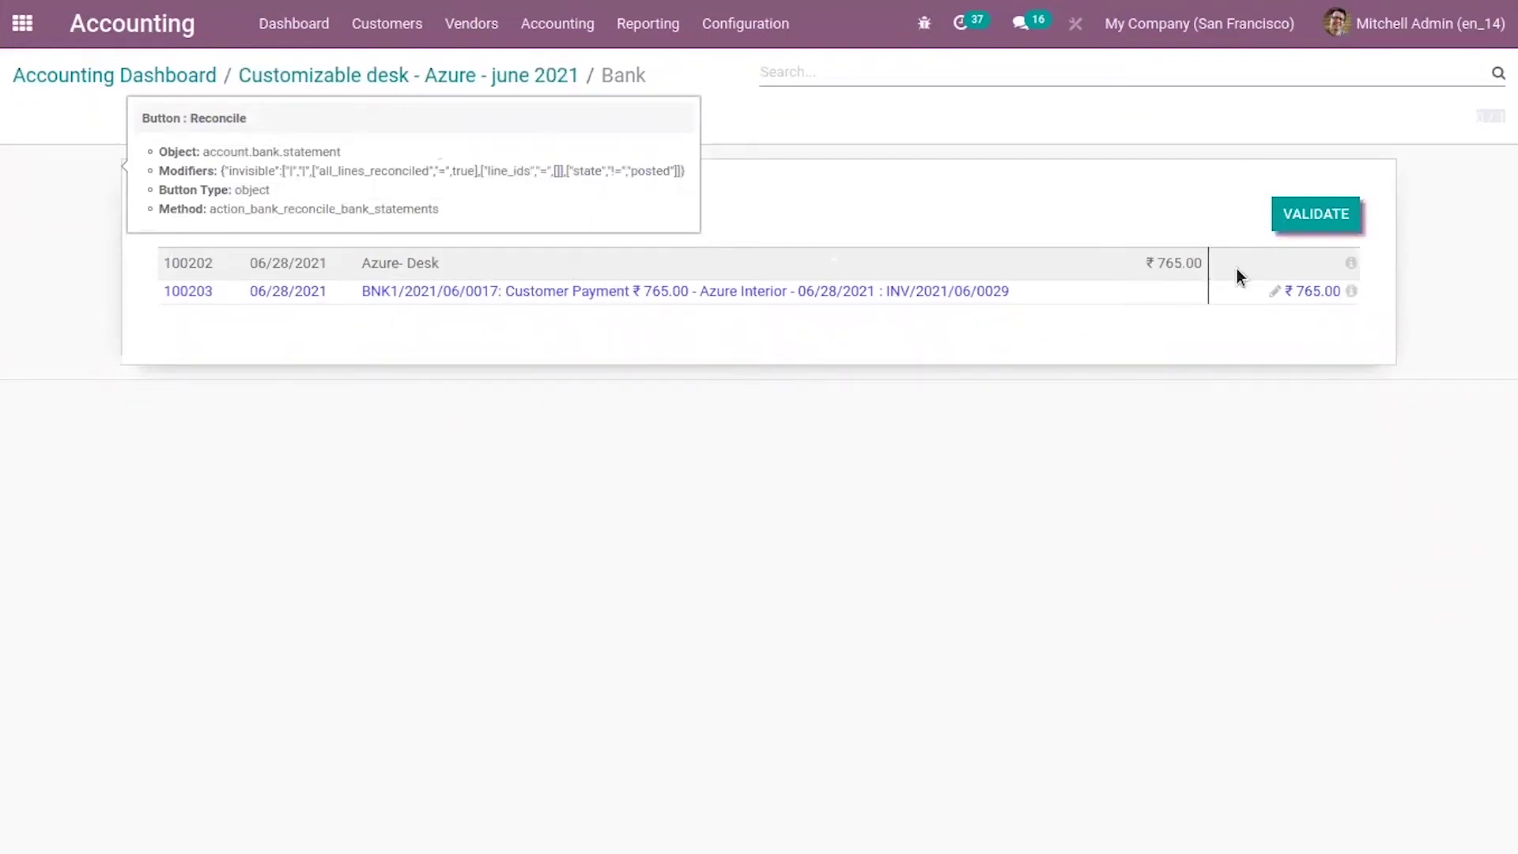
{"action": "left_click", "coordinate": [1303, 221]}
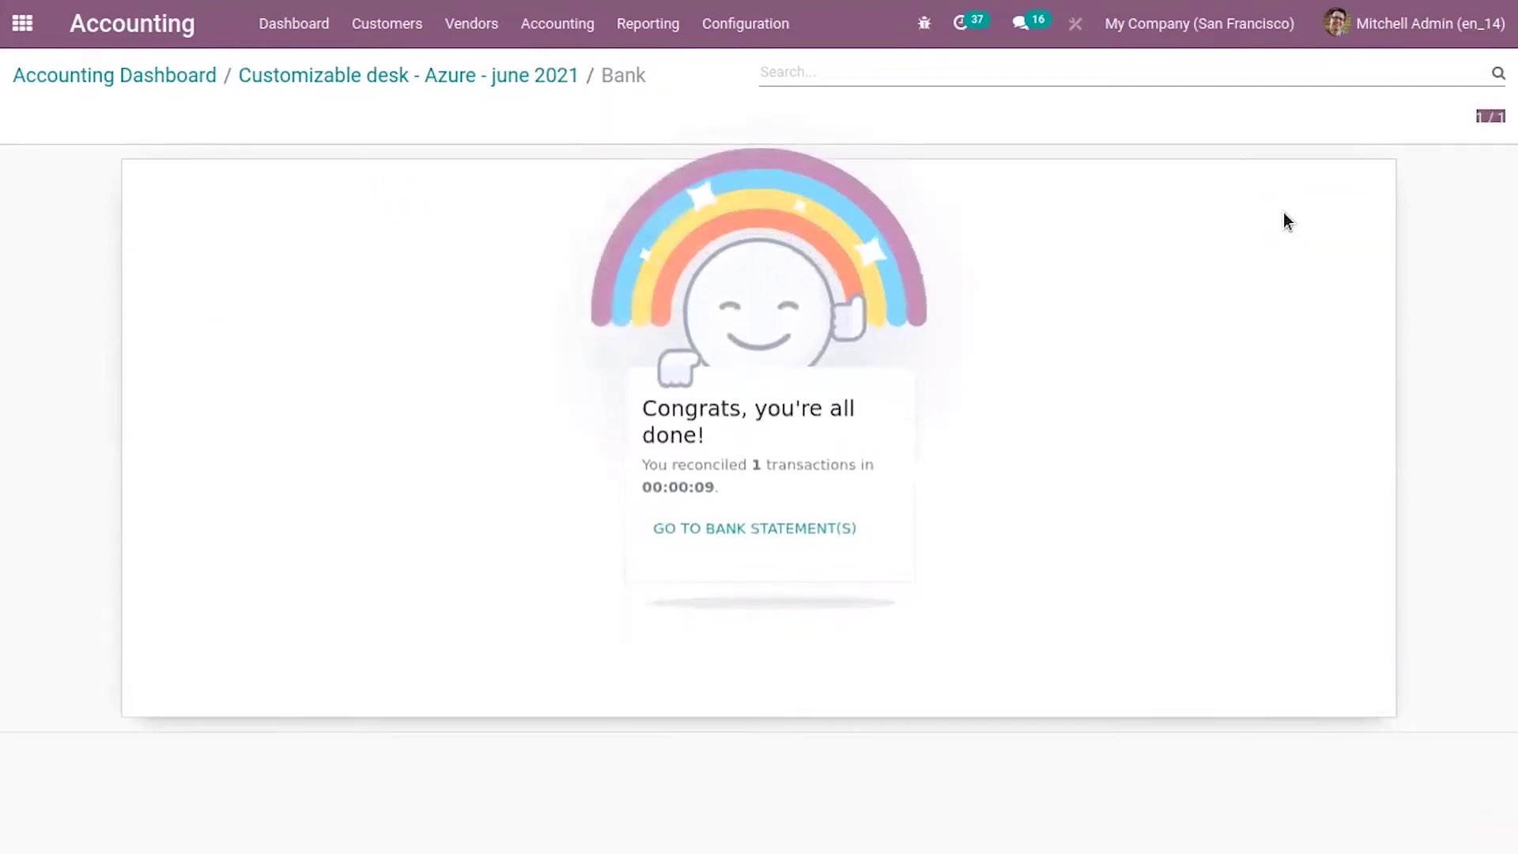
{"action": "left_click", "coordinate": [329, 79]}
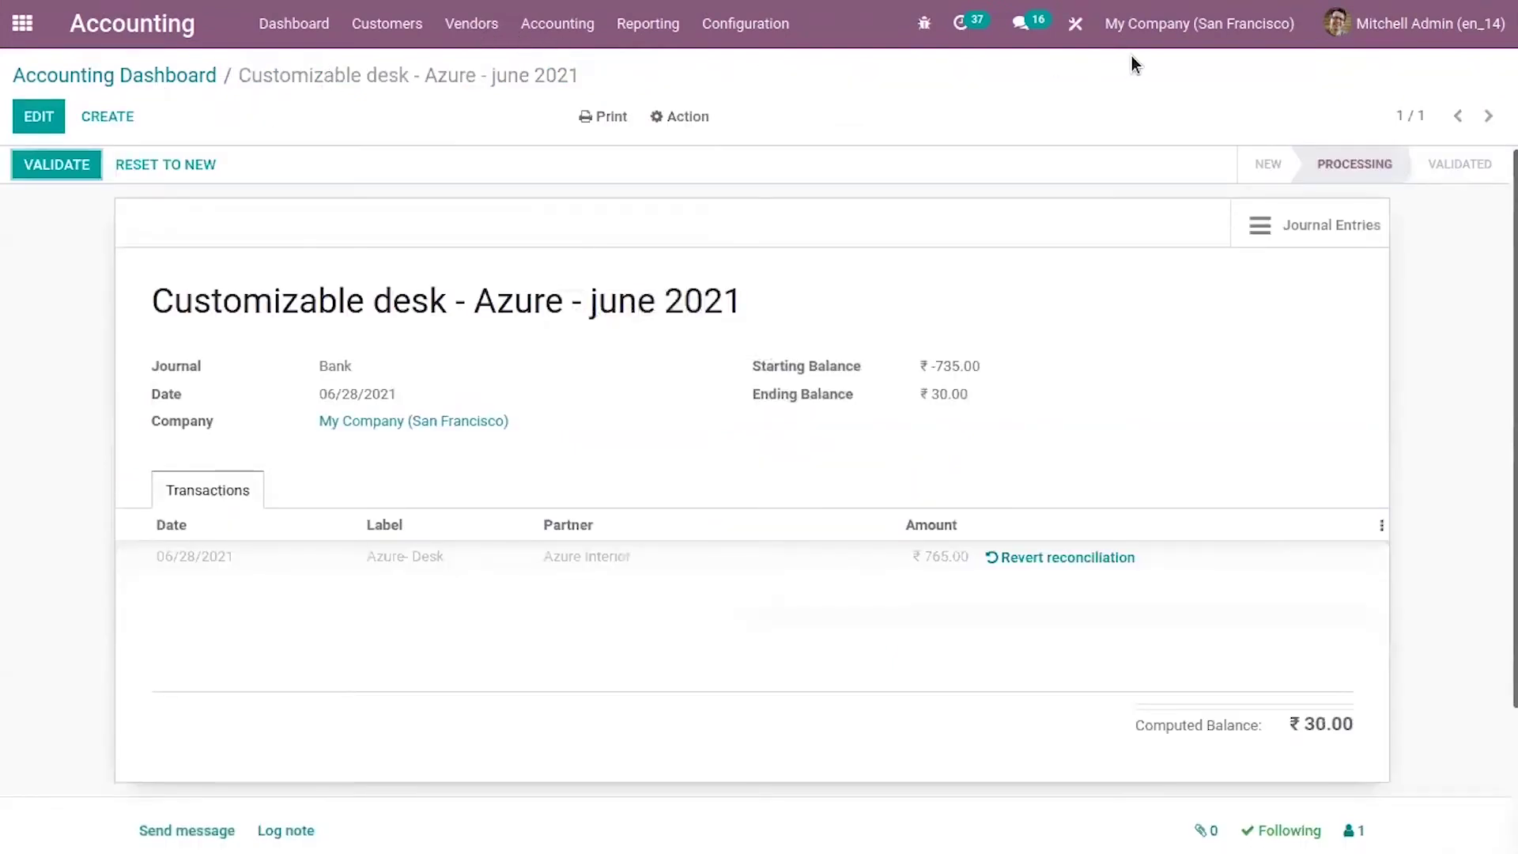
{"action": "left_click", "coordinate": [1230, 183]}
{"action": "left_click", "coordinate": [1230, 182]}
{"action": "left_click", "coordinate": [65, 162]}
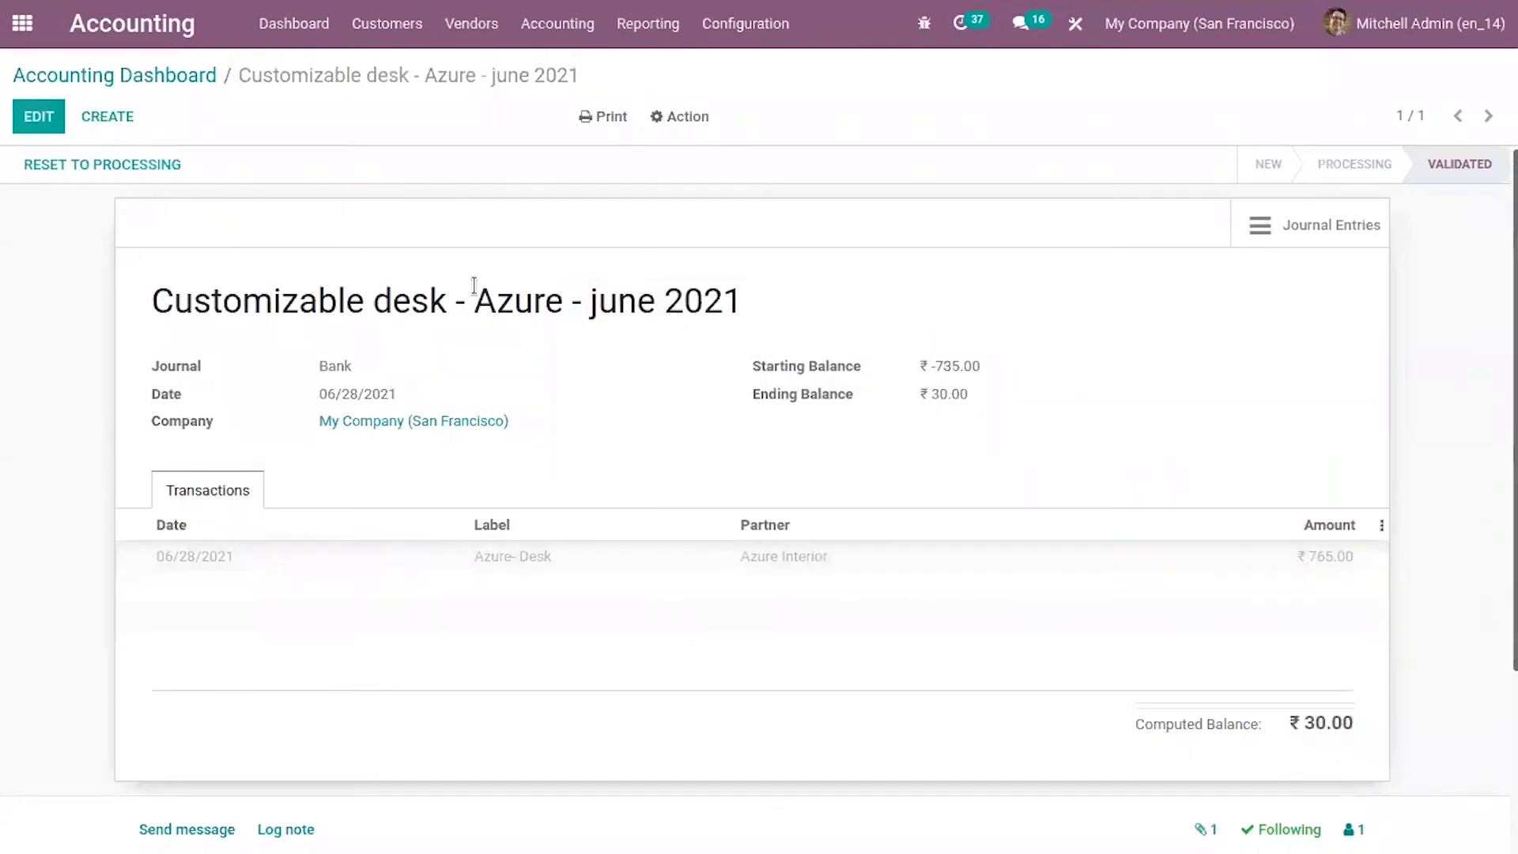
Clear the Miscellaneous filter in the journal entries and open the 06/28/2021 Azure Interior invoice to check its payment status.
{"action": "left_click", "coordinate": [575, 22]}
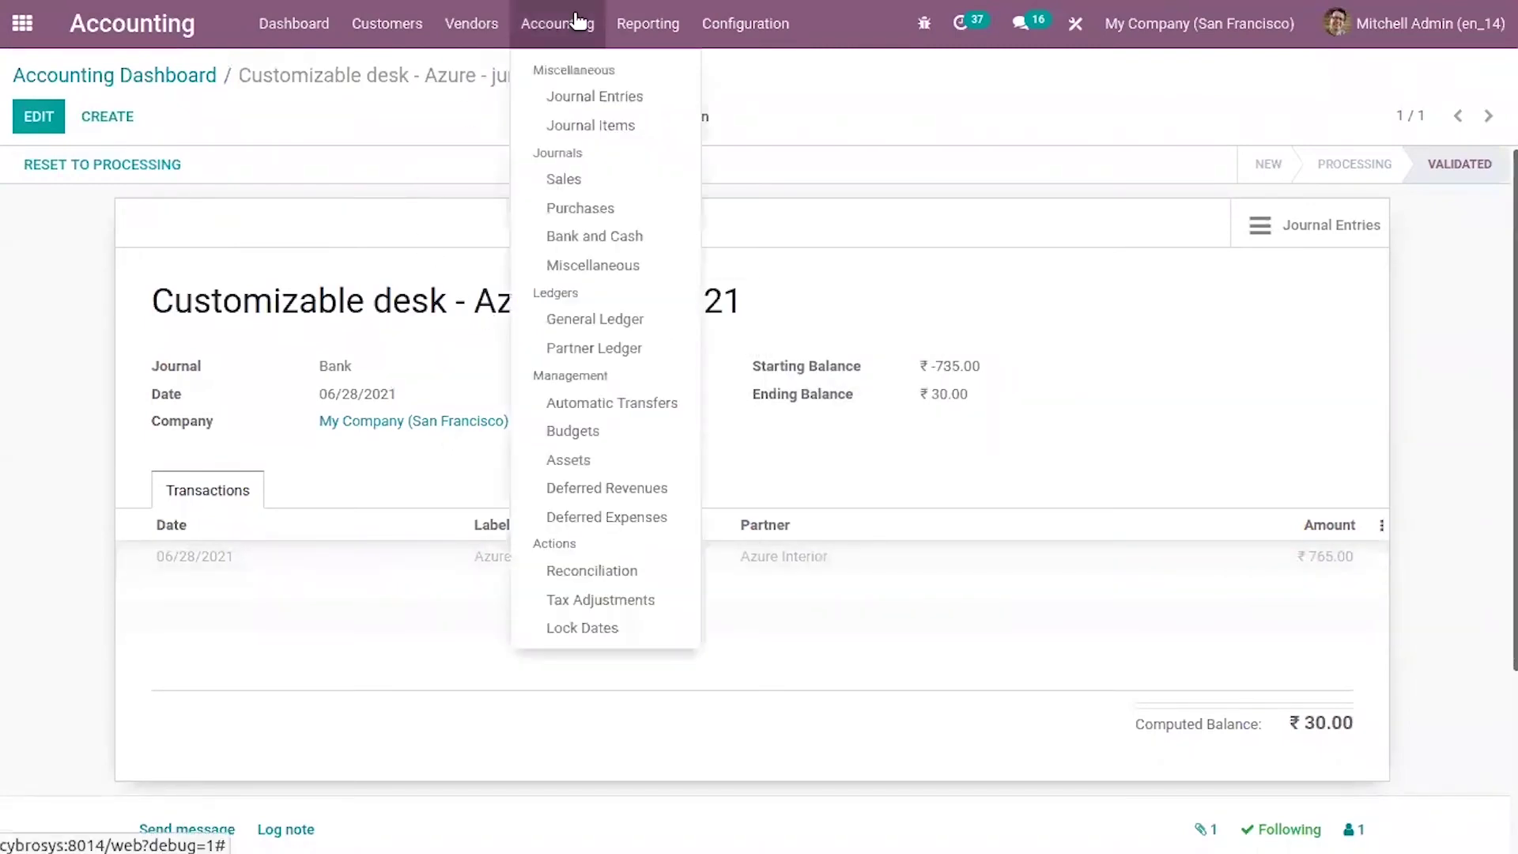
{"action": "left_click", "coordinate": [585, 98]}
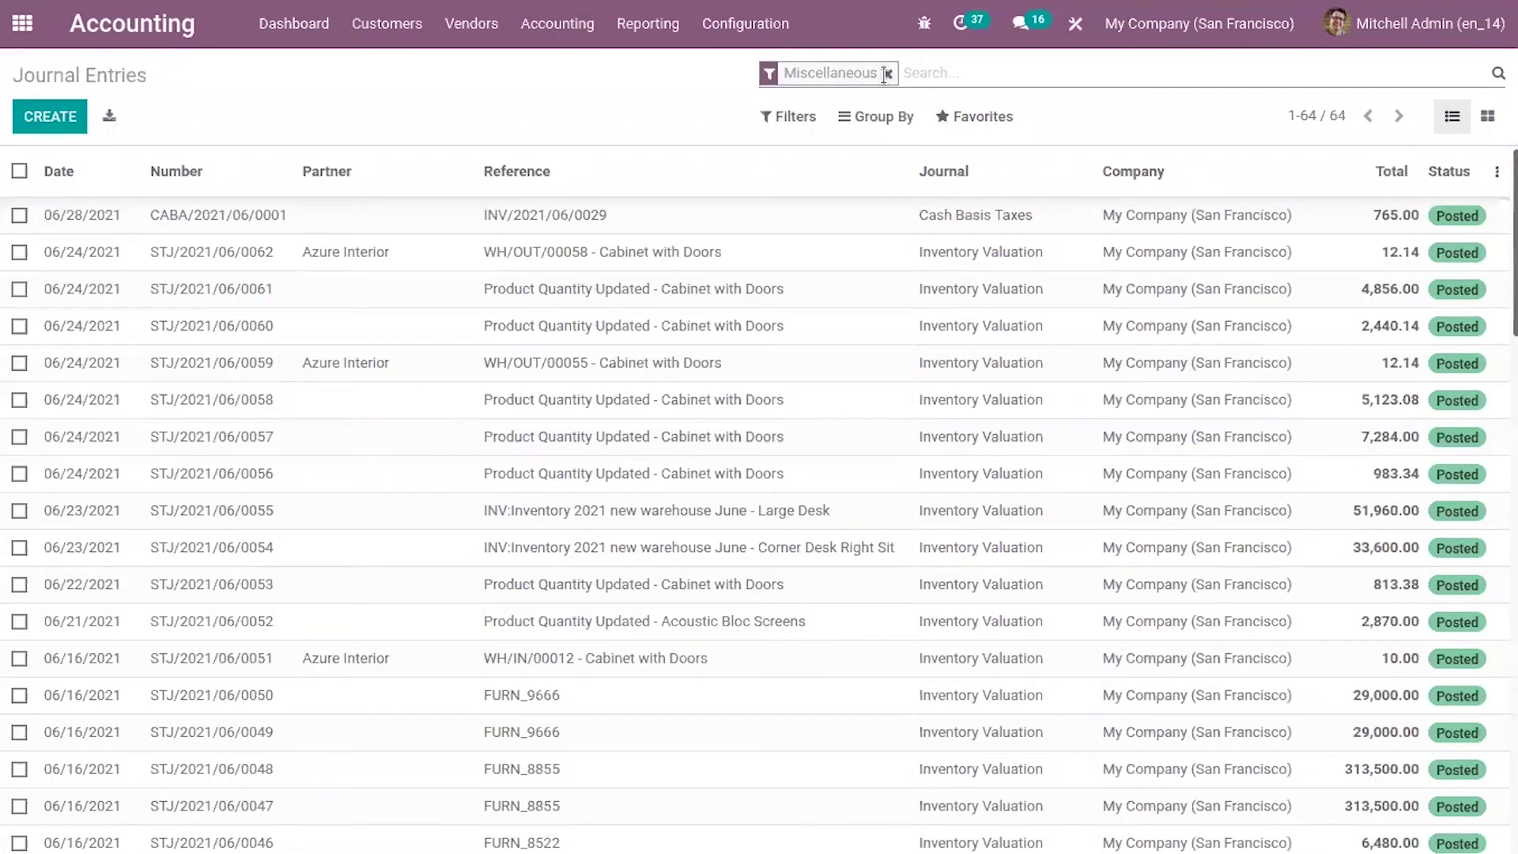
{"action": "left_click", "coordinate": [886, 73]}
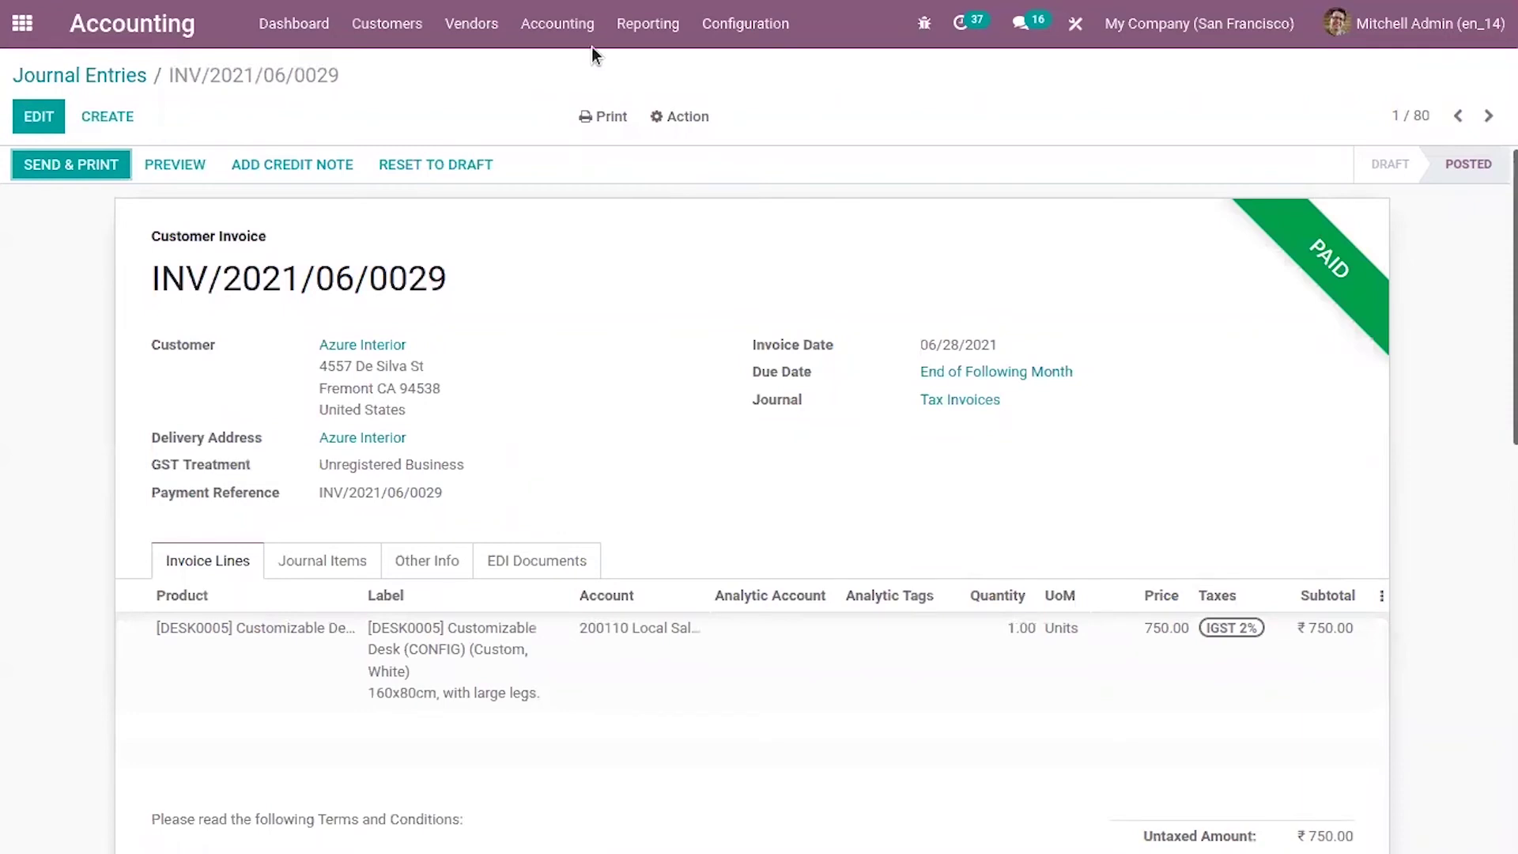
Open the Tax Report and set its period to This Month to check the IGST balance.
{"action": "left_click", "coordinate": [631, 30]}
{"action": "mouse_move", "coordinate": [552, 30]}
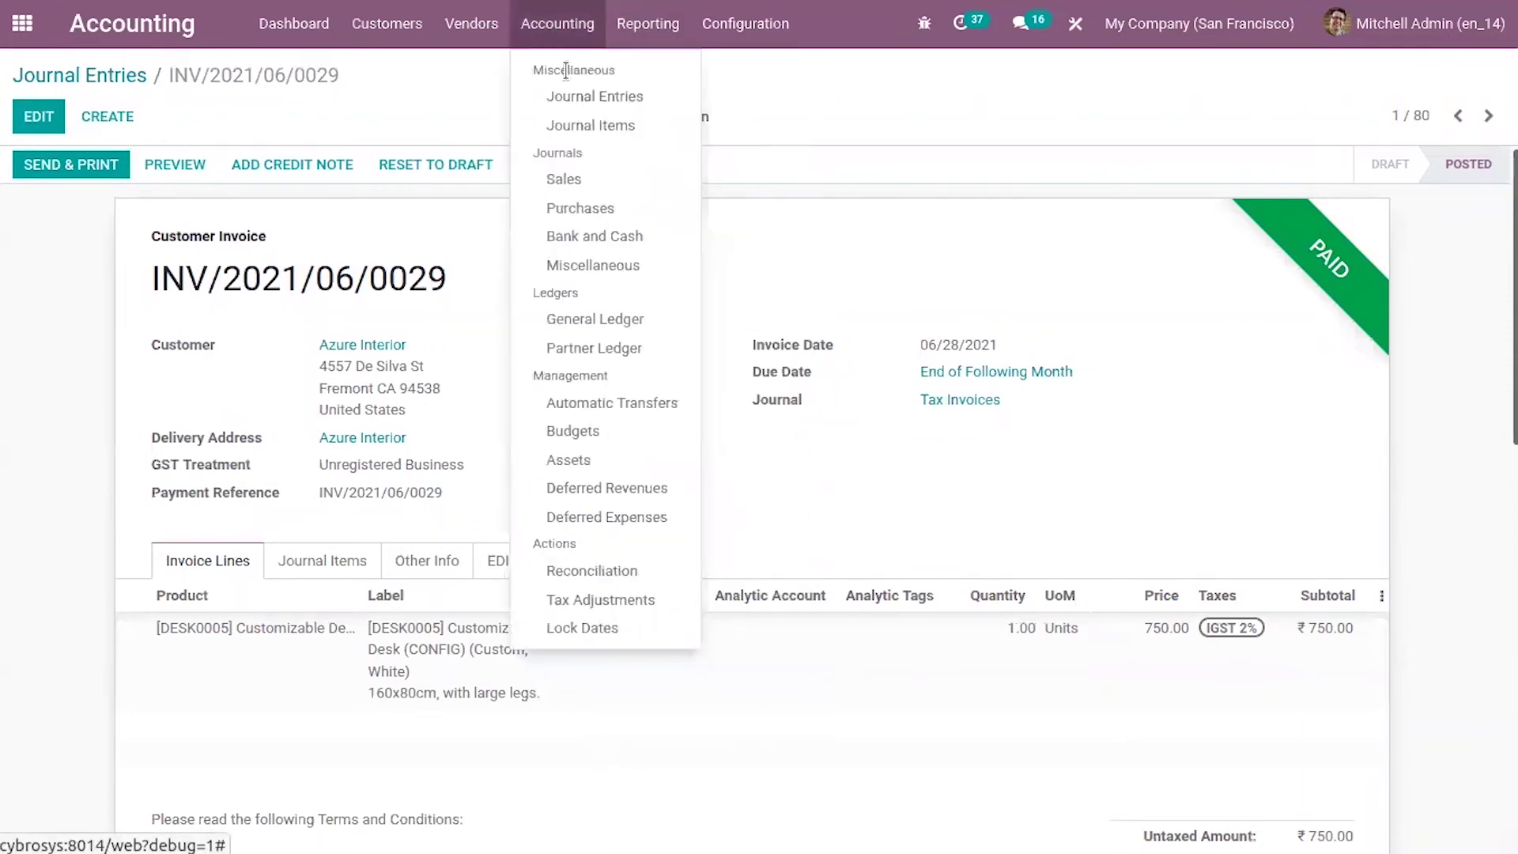
{"action": "mouse_move", "coordinate": [615, 44]}
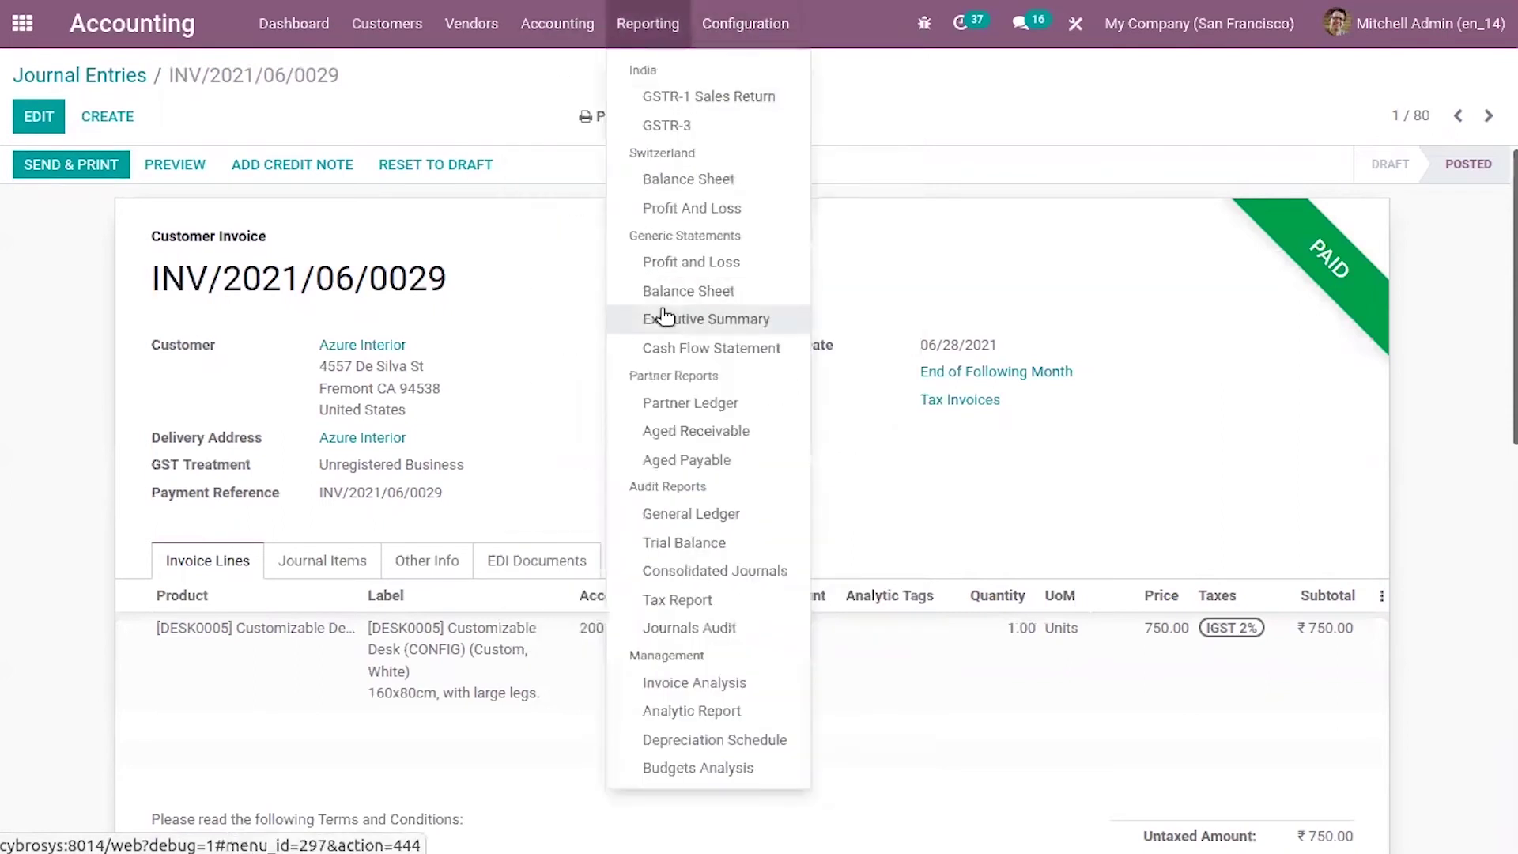
{"action": "left_click", "coordinate": [685, 600]}
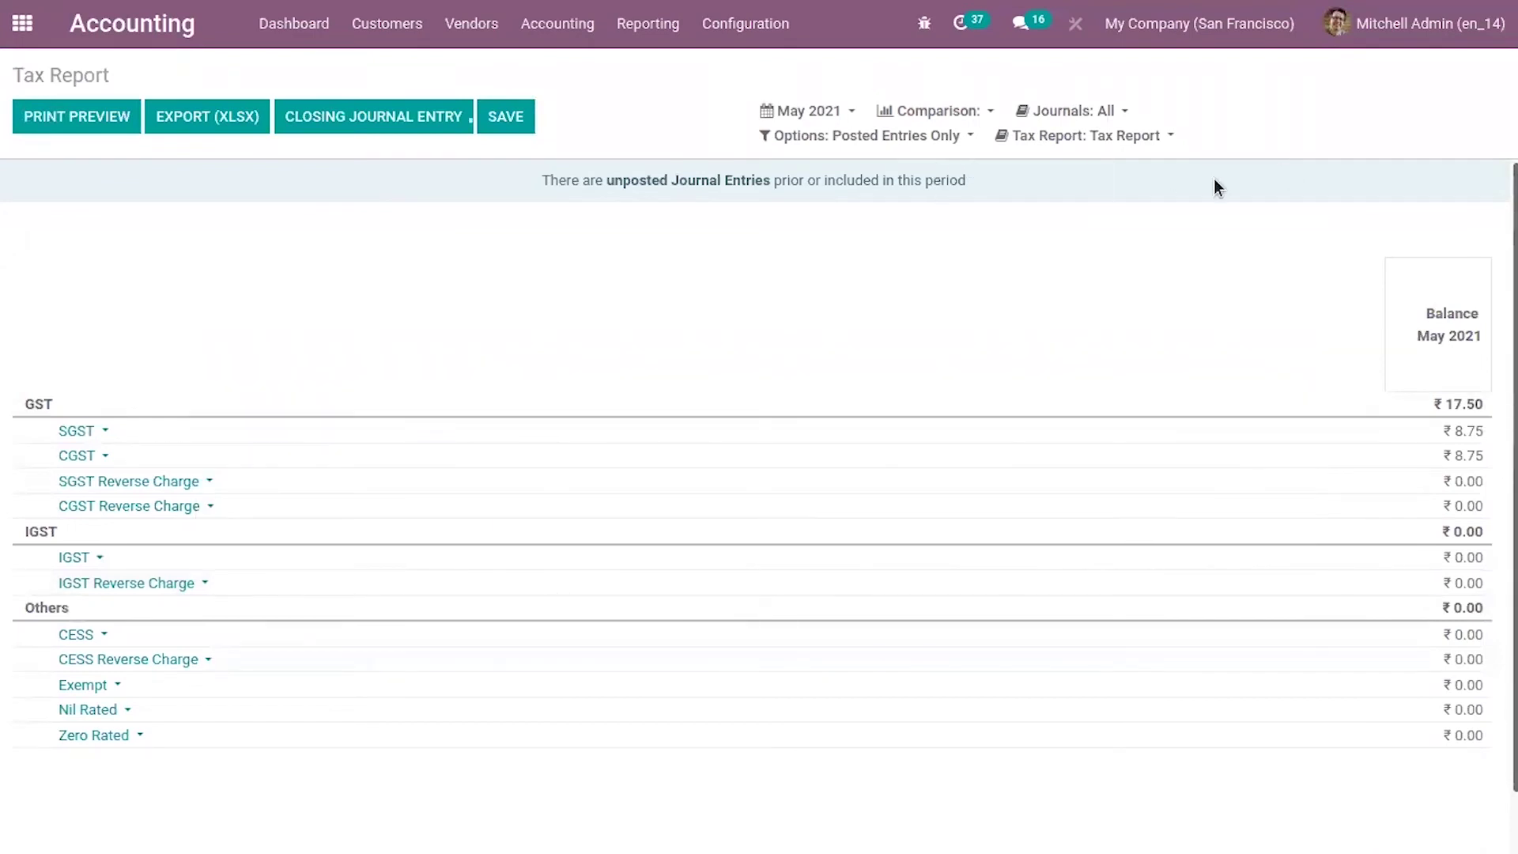
{"action": "left_click", "coordinate": [806, 115]}
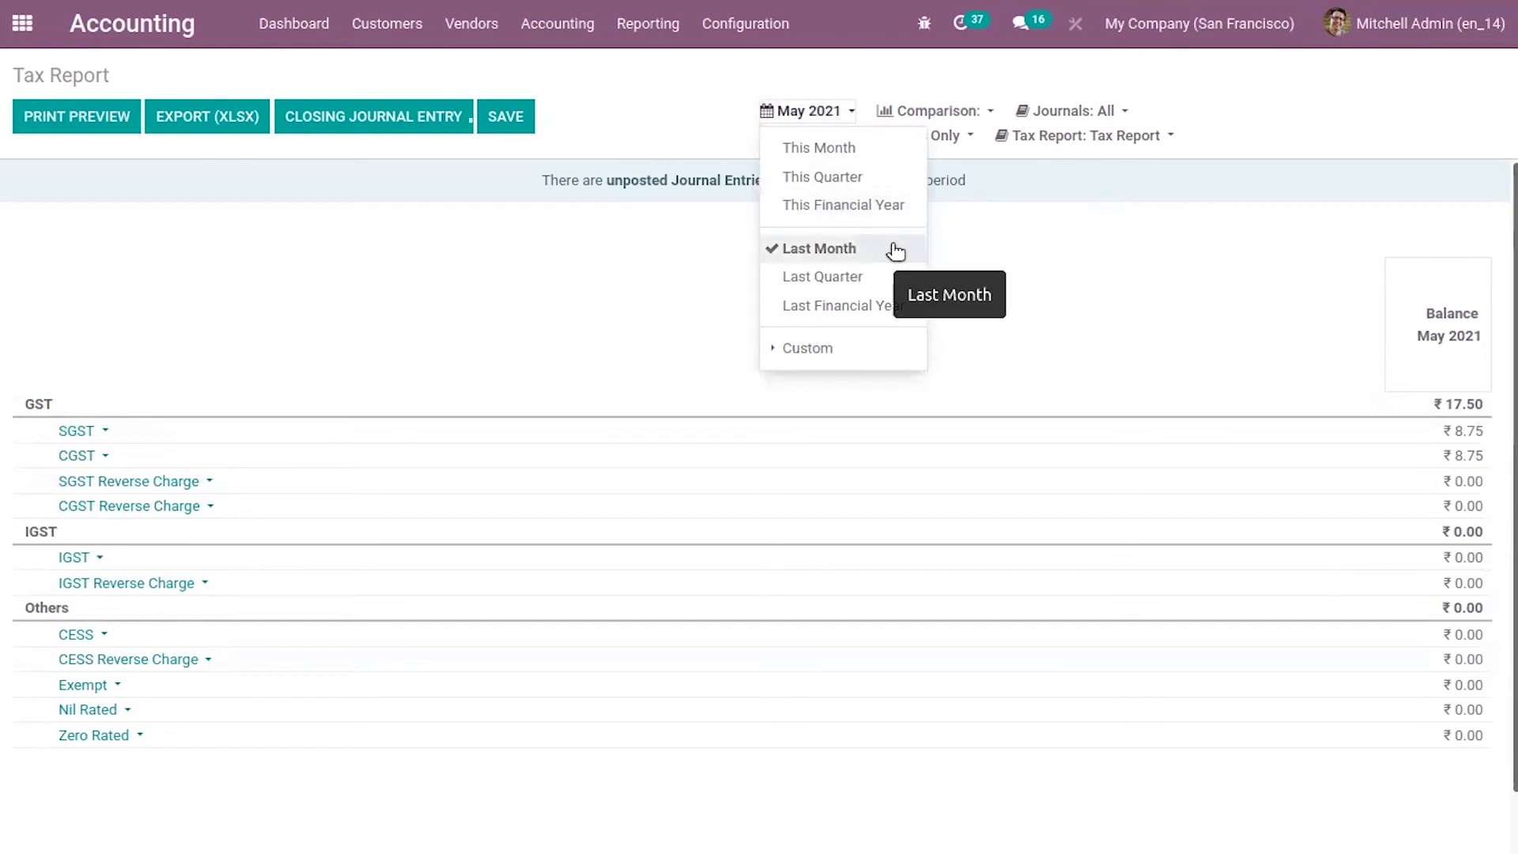
{"action": "left_click", "coordinate": [830, 143]}
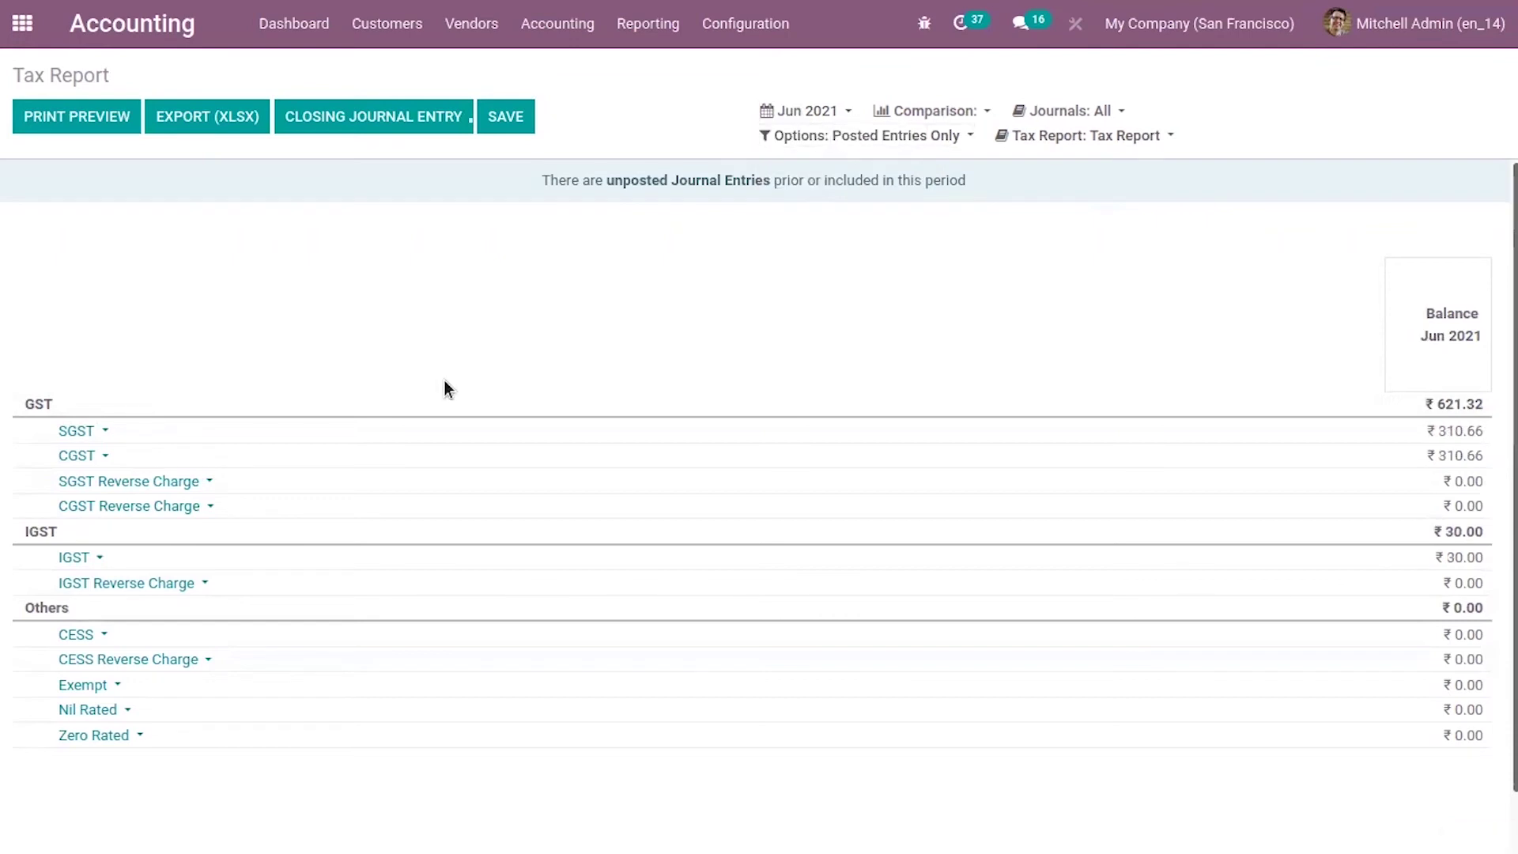
Audit the IGST line, expand the June 2021 group, and open the 06/18/2021 Tax Invoices journal item.
{"action": "left_click", "coordinate": [94, 558]}
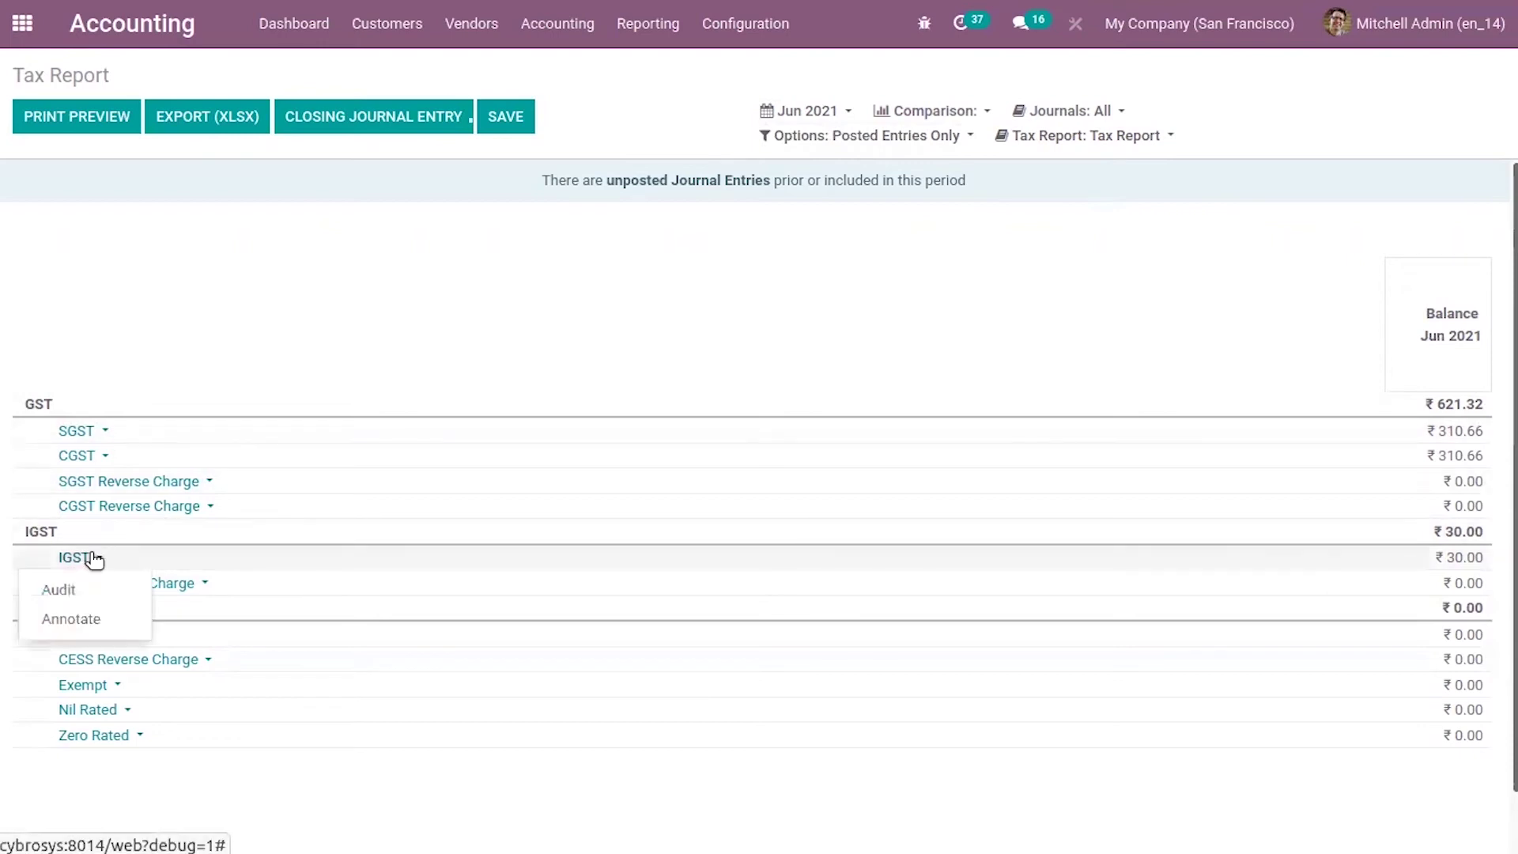
{"action": "left_click", "coordinate": [98, 595]}
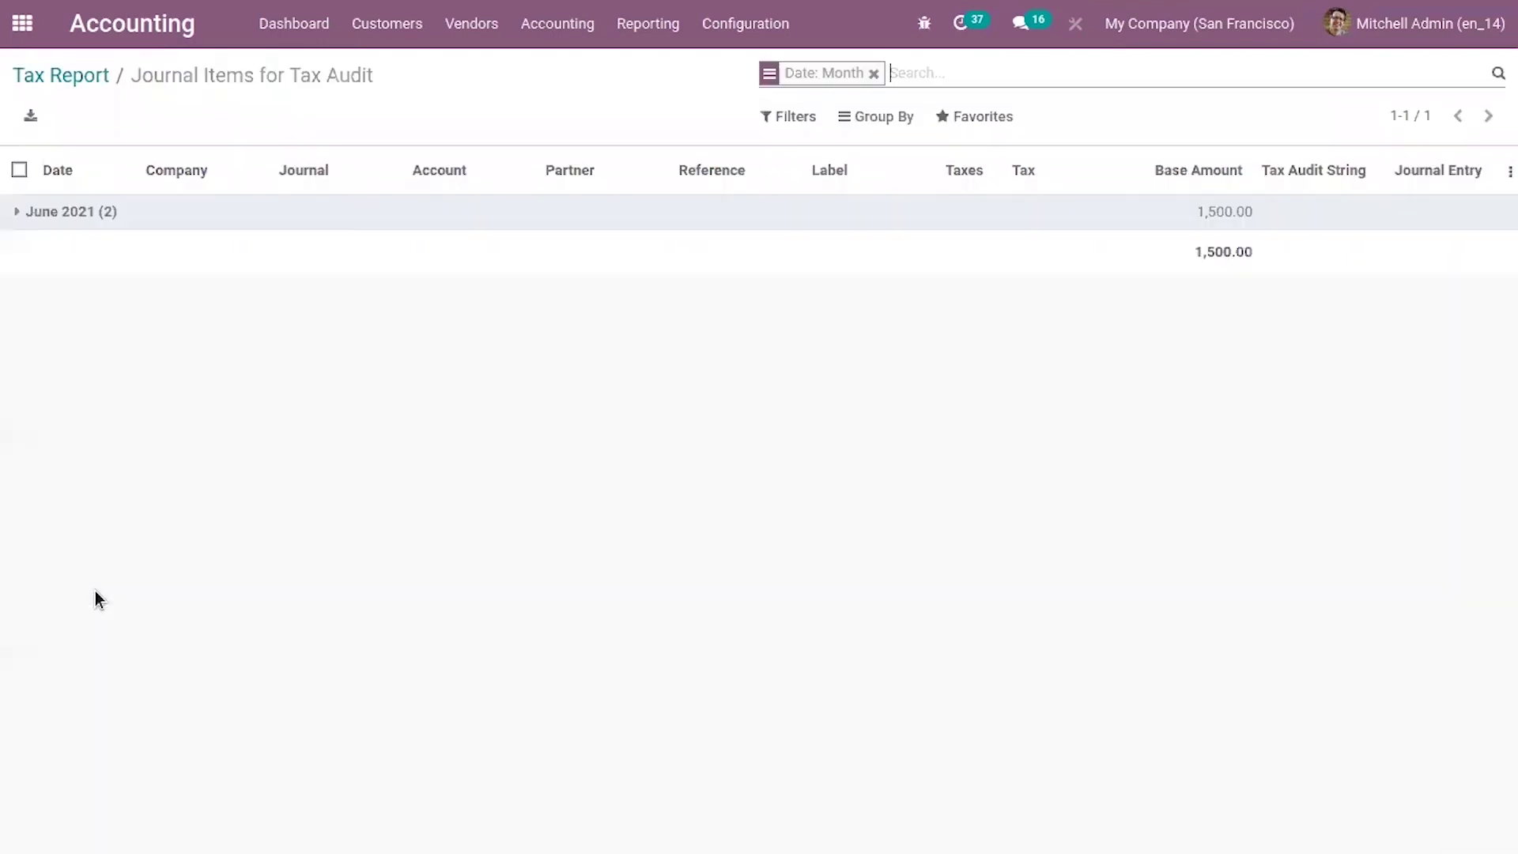
{"action": "left_click", "coordinate": [17, 213]}
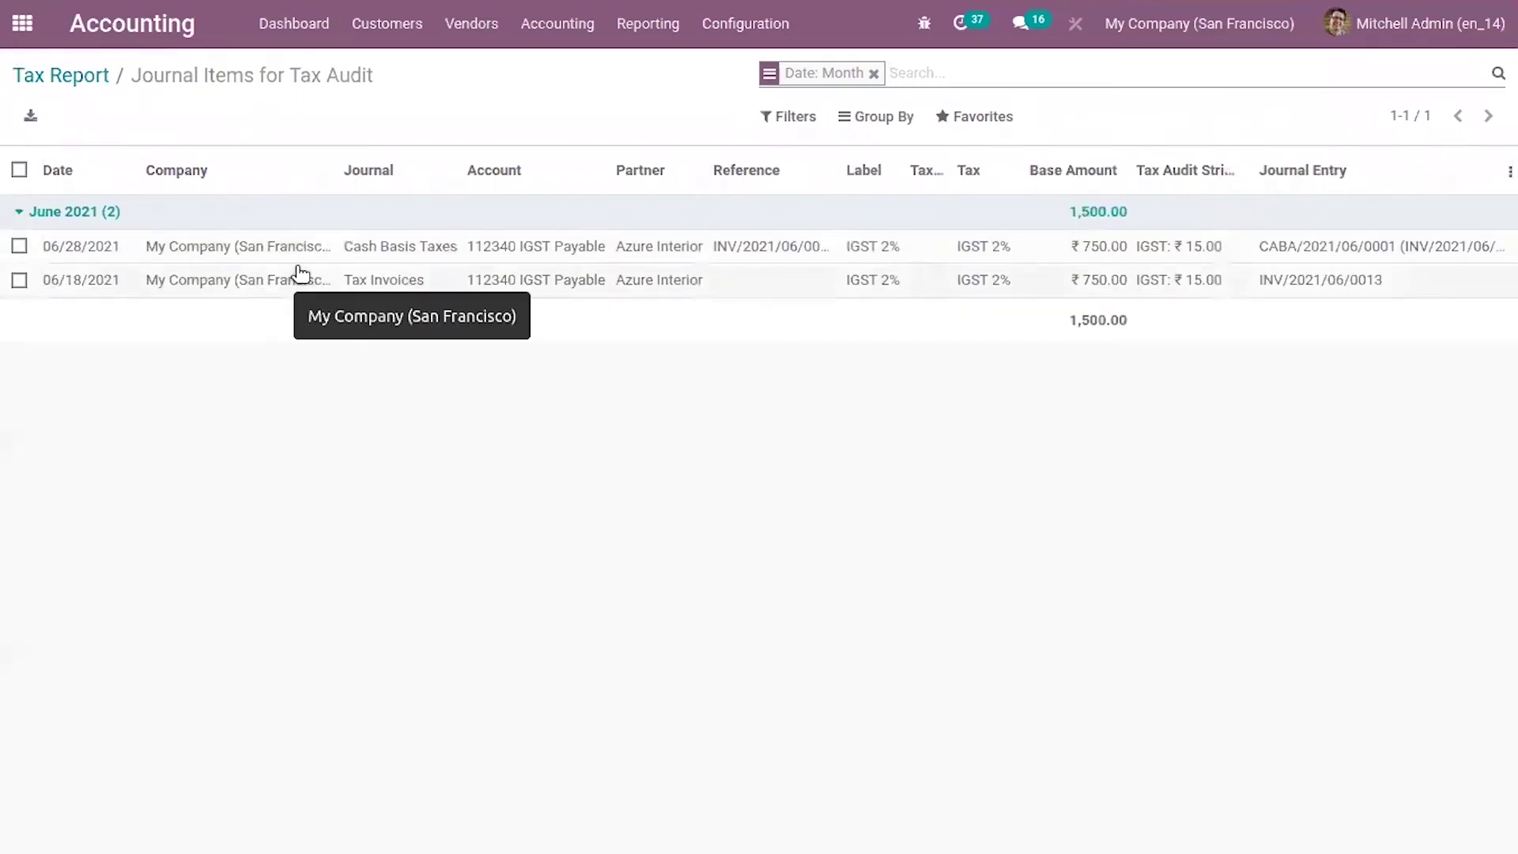
{"action": "left_click", "coordinate": [438, 280]}
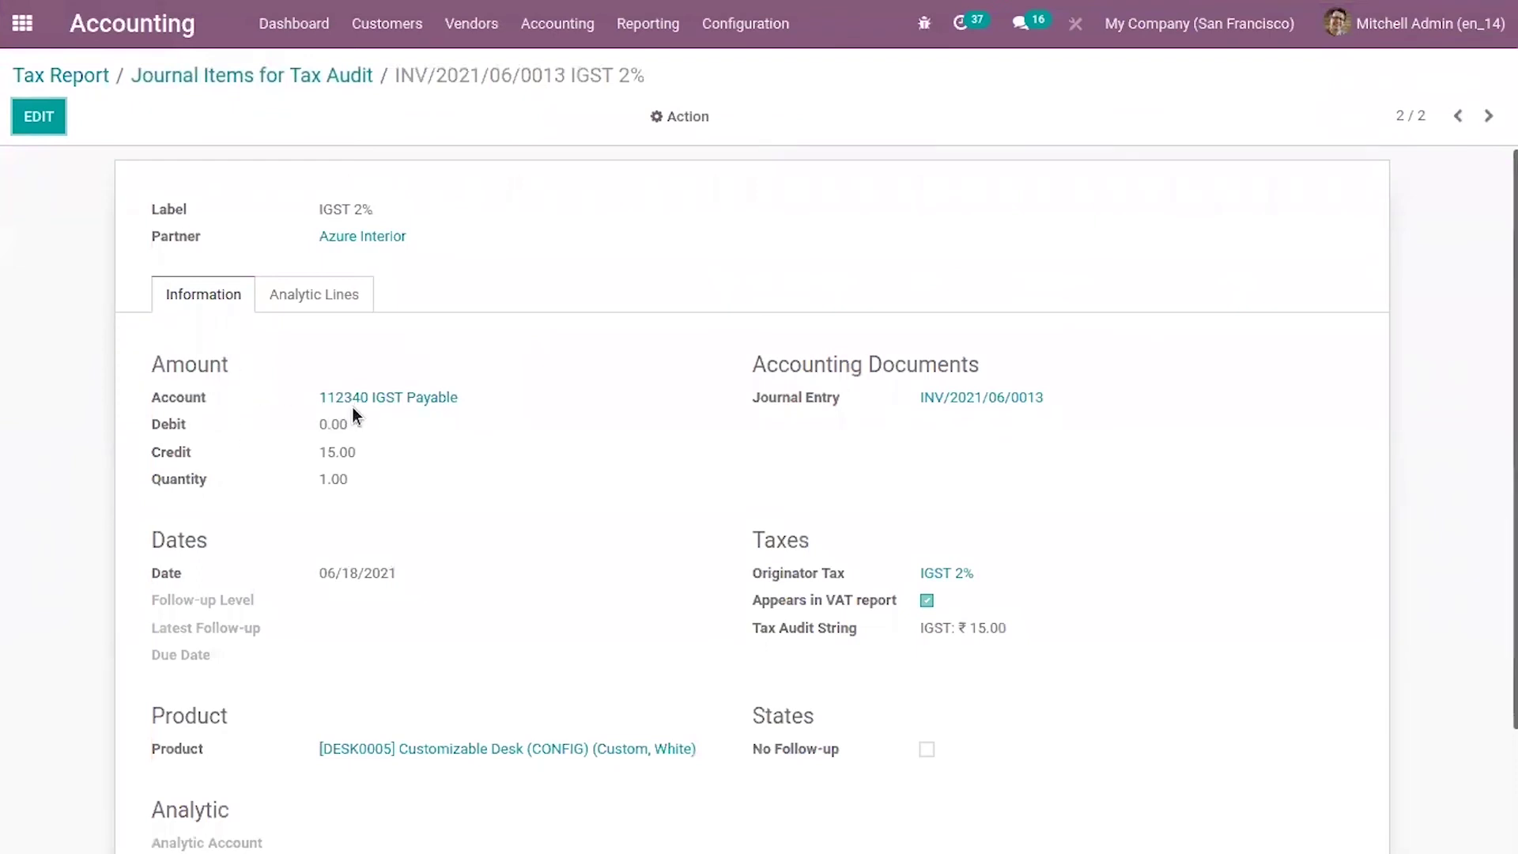
Inspect the 06/28/2021 Cash Basis Taxes journal item from the tax audit list, and return to the list.
{"action": "left_click", "coordinate": [237, 75]}
{"action": "left_click", "coordinate": [385, 251]}
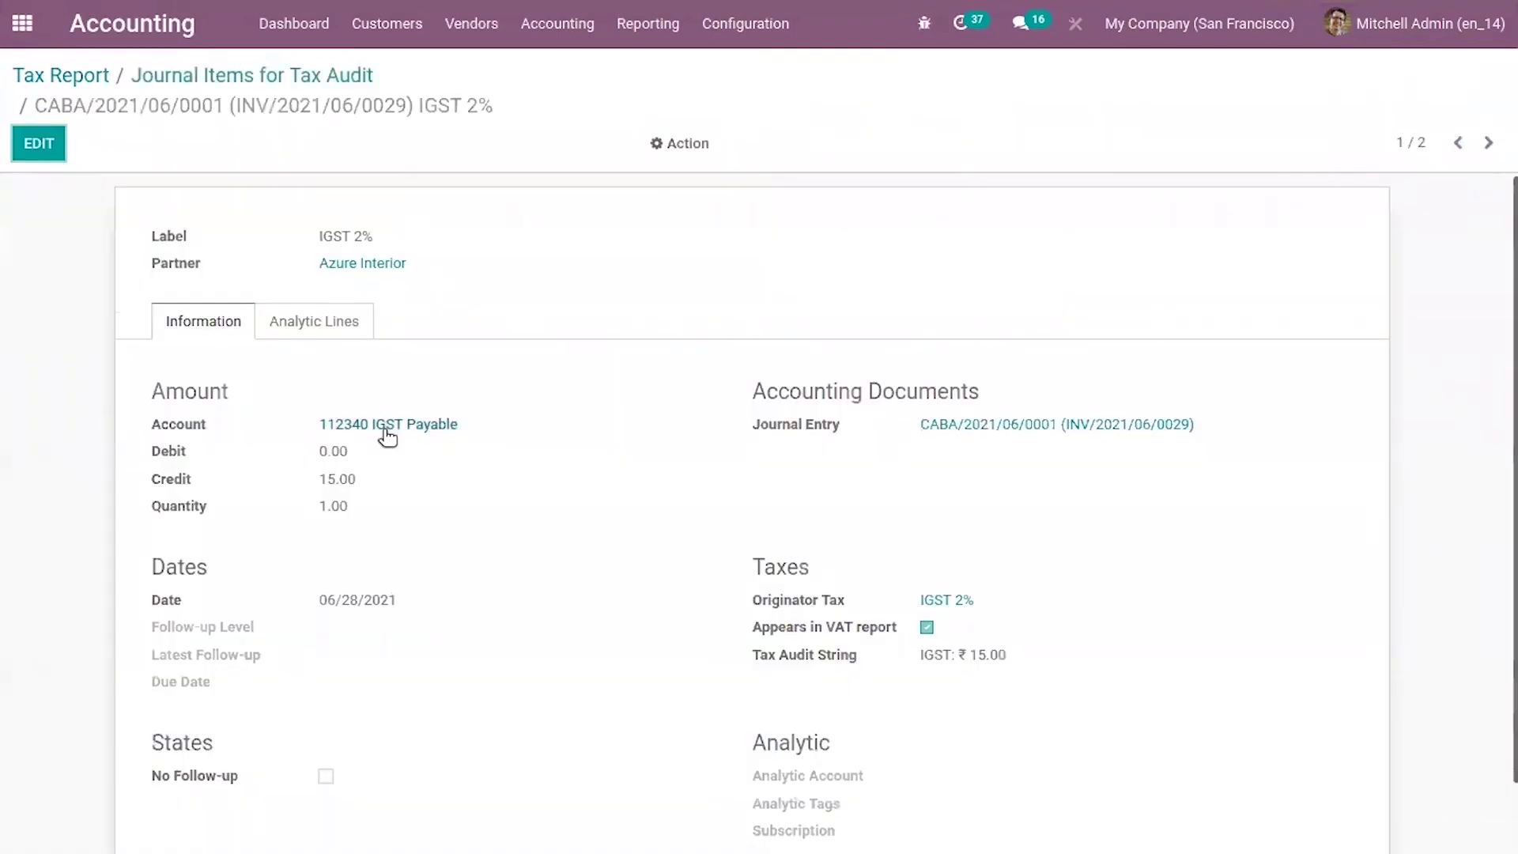
{"action": "left_click", "coordinate": [169, 75]}
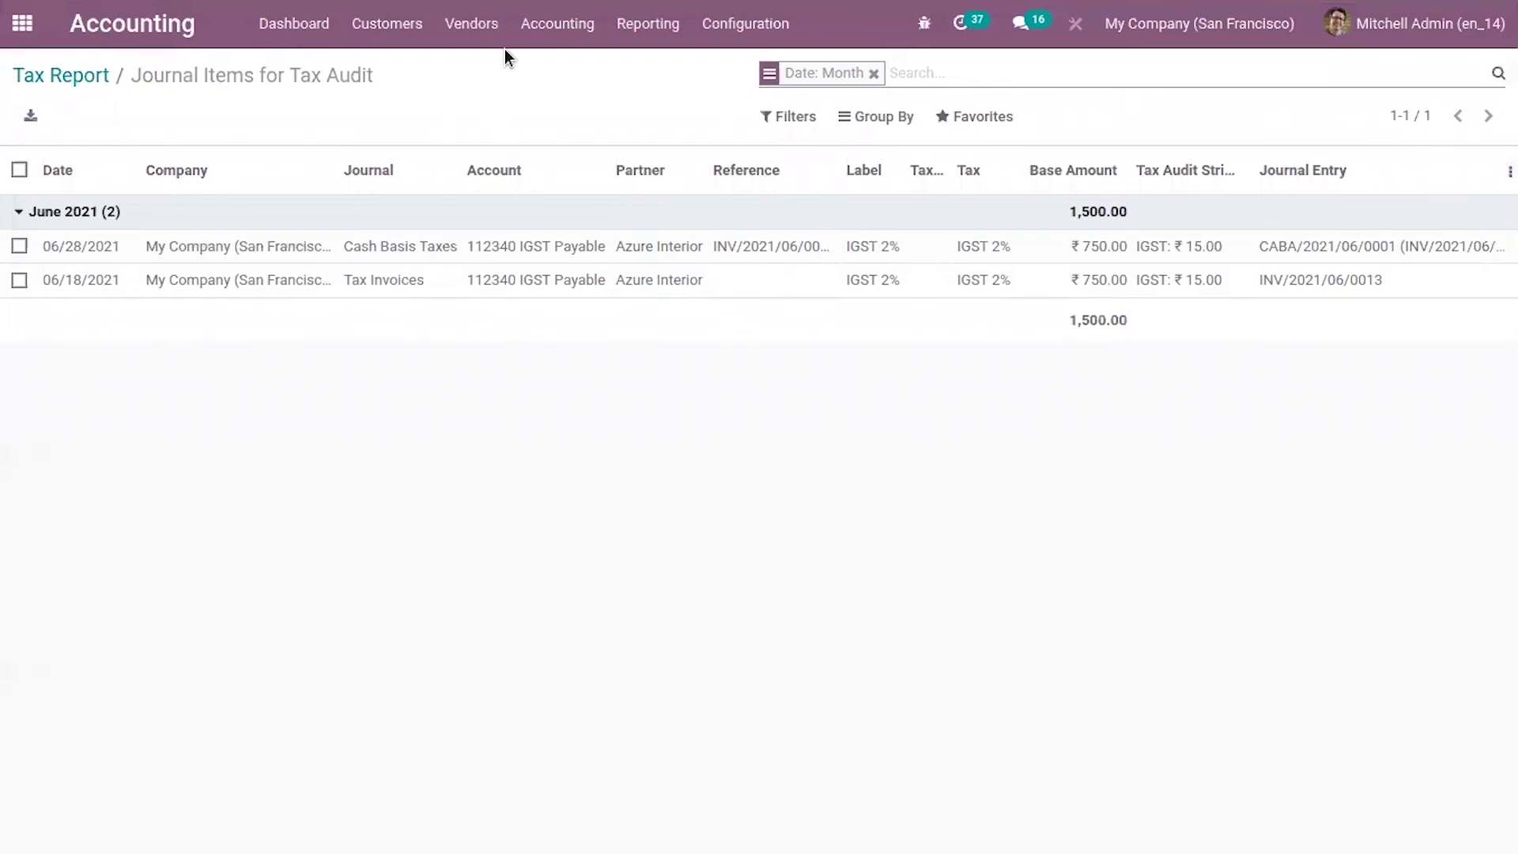
Open the 06/28/2021 Cash Basis Taxes entry from the journal entries and examine the debit and credit of its IGST and temporary tax lines.
{"action": "left_click", "coordinate": [536, 38]}
{"action": "left_click", "coordinate": [592, 98]}
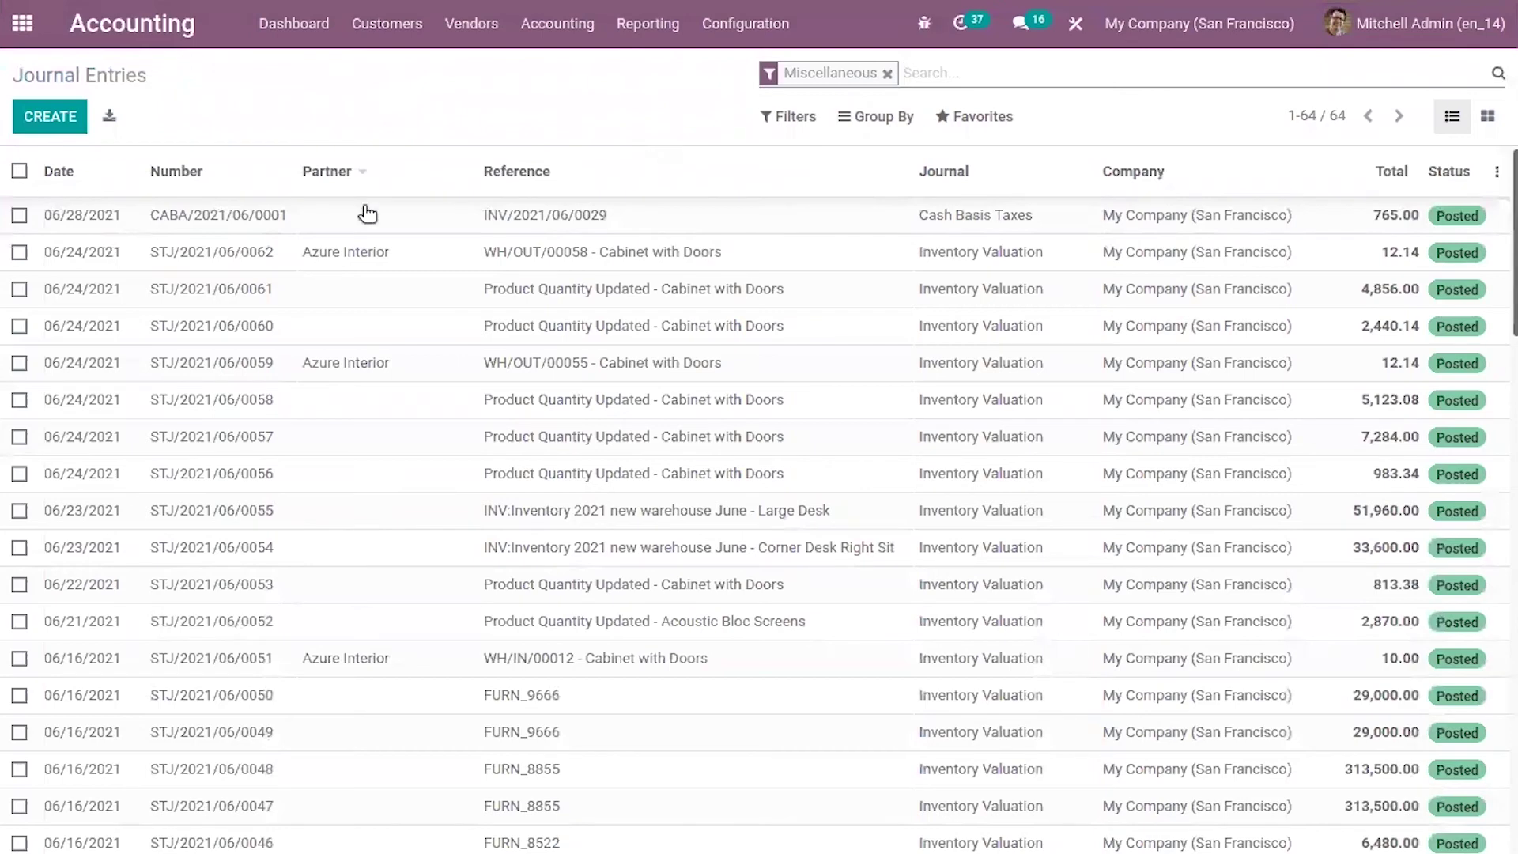
{"action": "left_click", "coordinate": [338, 222]}
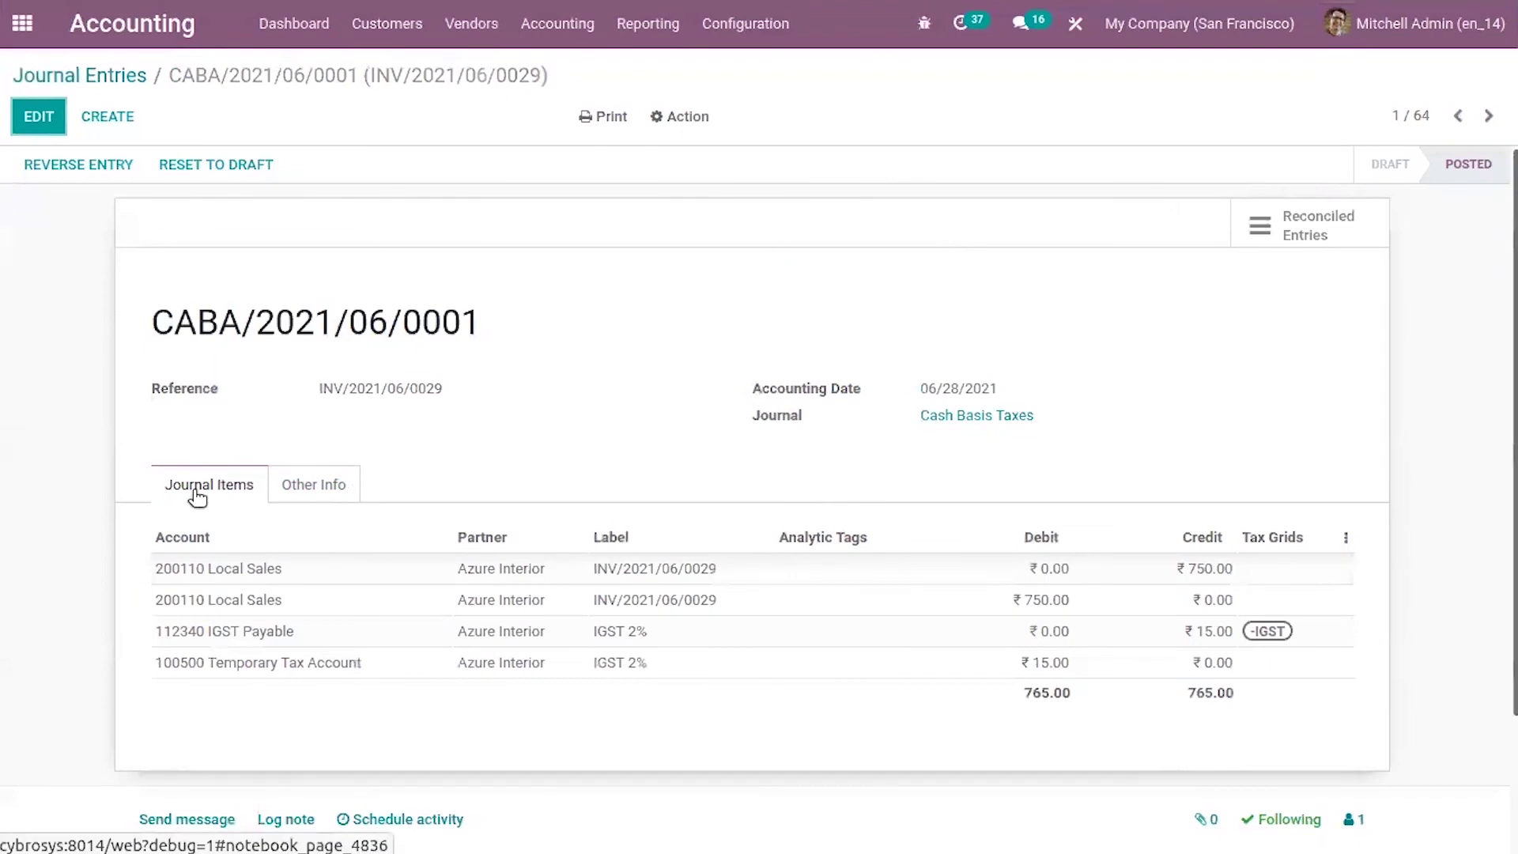
{"action": "mouse_move", "coordinate": [278, 603]}
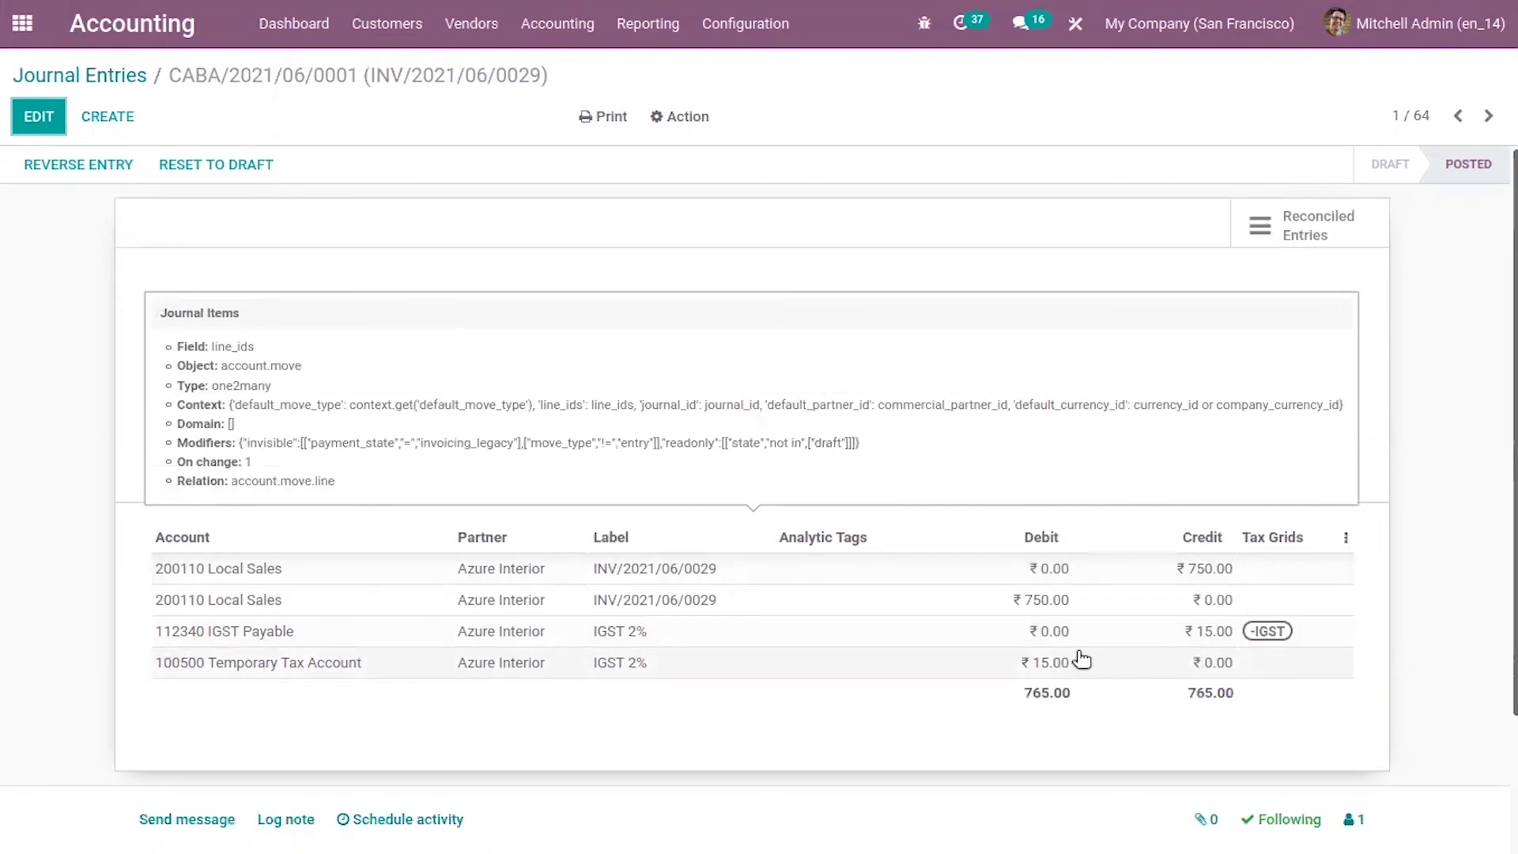
{"action": "mouse_move", "coordinate": [1204, 640]}
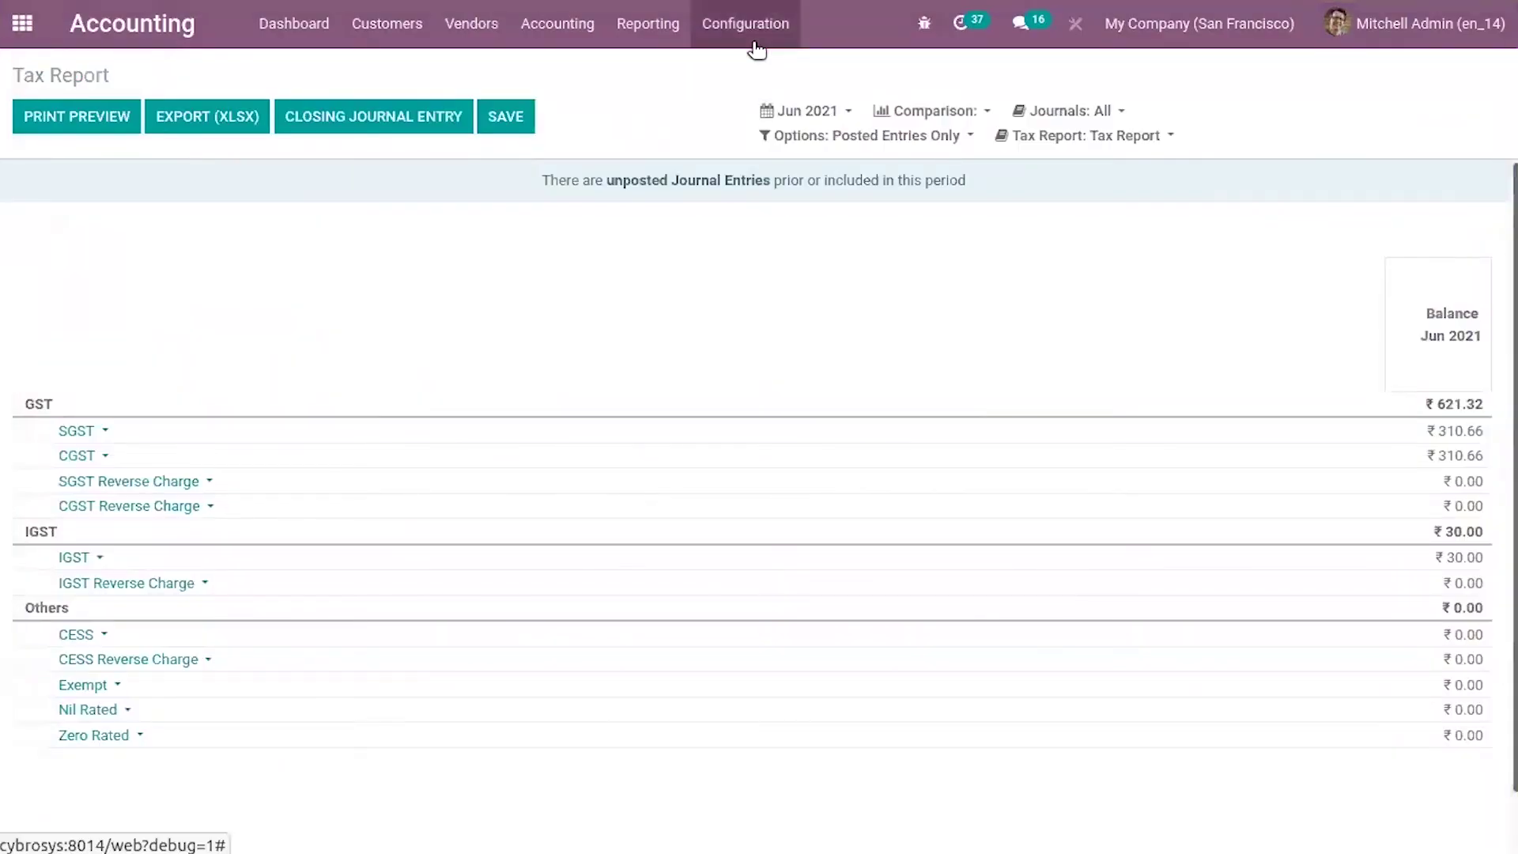
Open the IGST 28% sales tax for editing, review its Tax Due setting in the advanced options, and save it.
{"action": "left_click", "coordinate": [734, 35]}
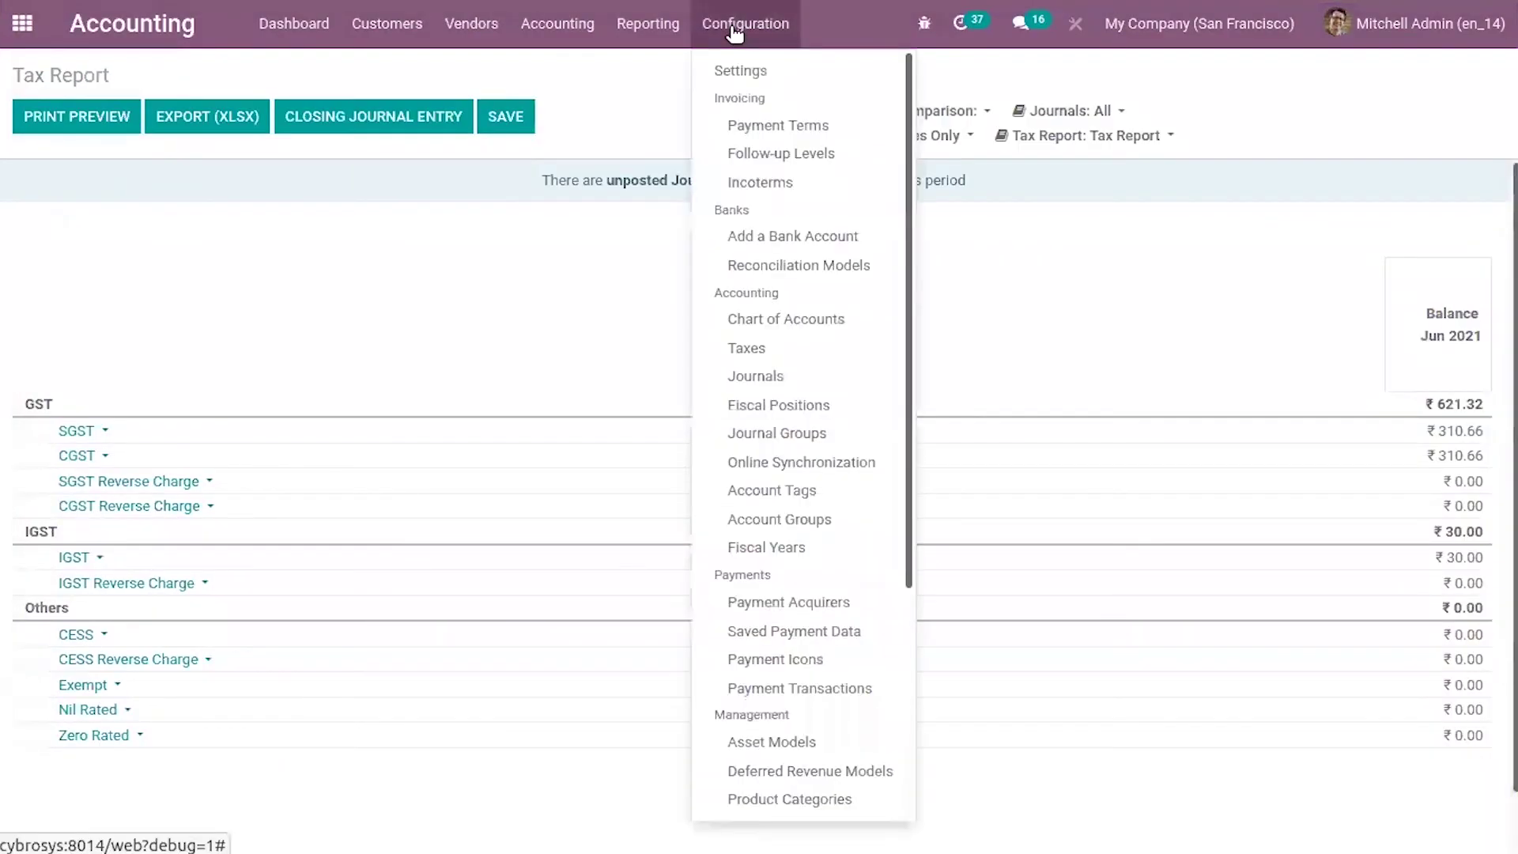
{"action": "left_click", "coordinate": [762, 351]}
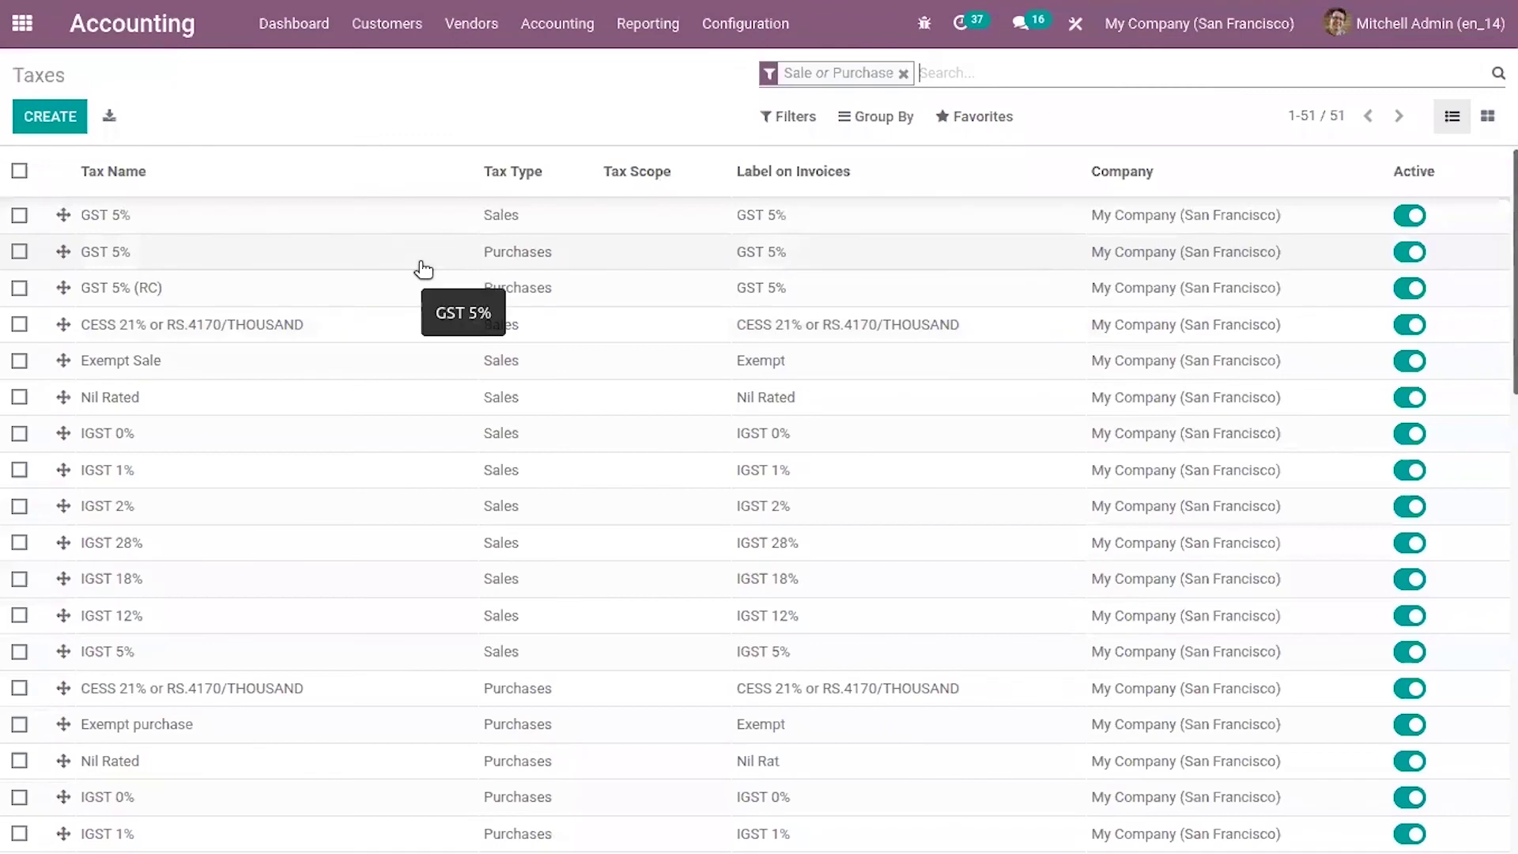
{"action": "left_click", "coordinate": [172, 545]}
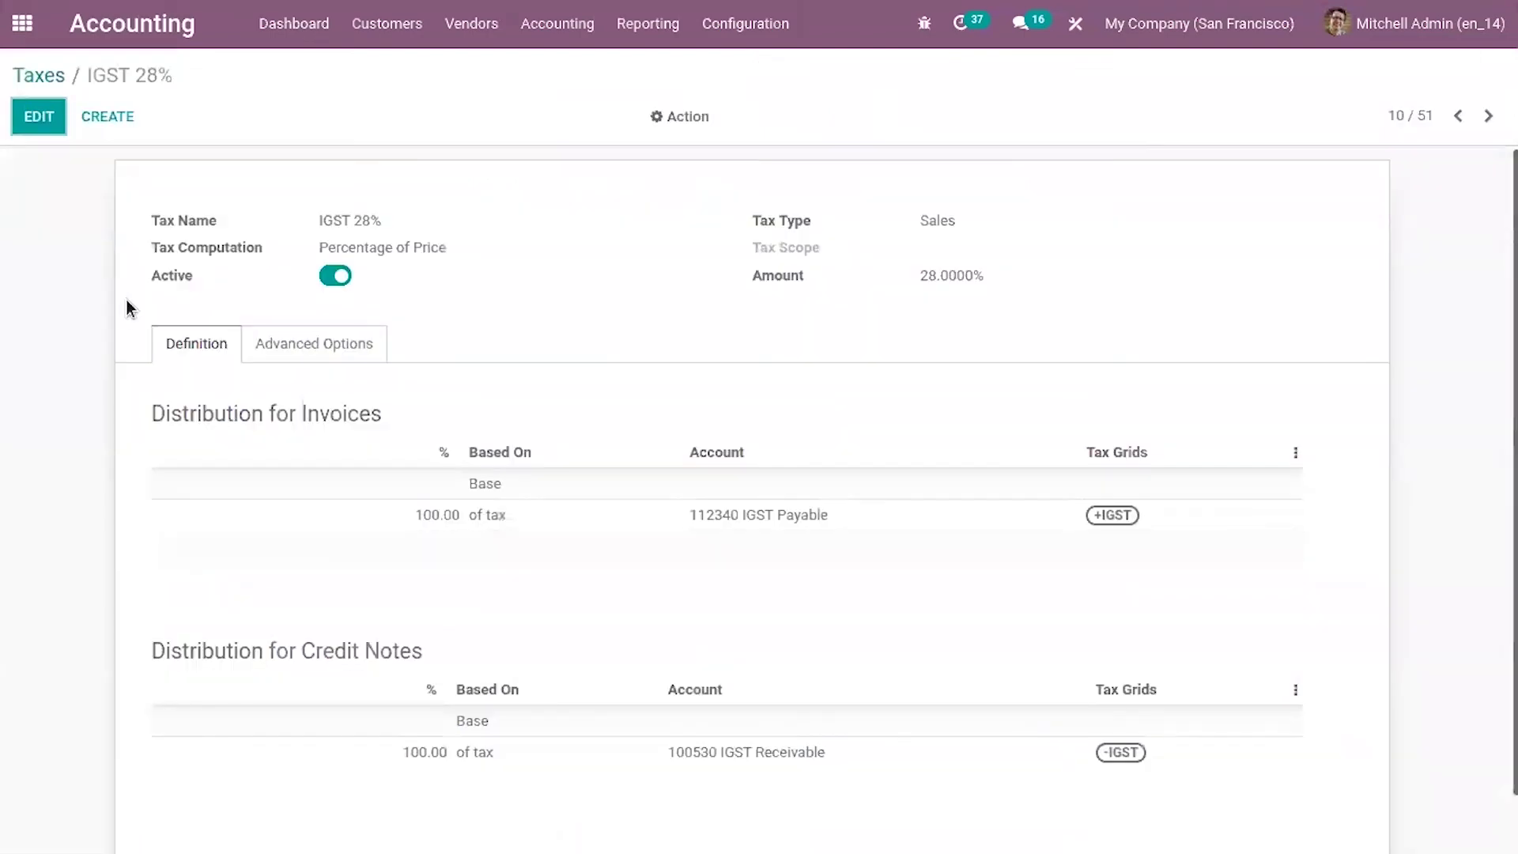
{"action": "left_click", "coordinate": [339, 366]}
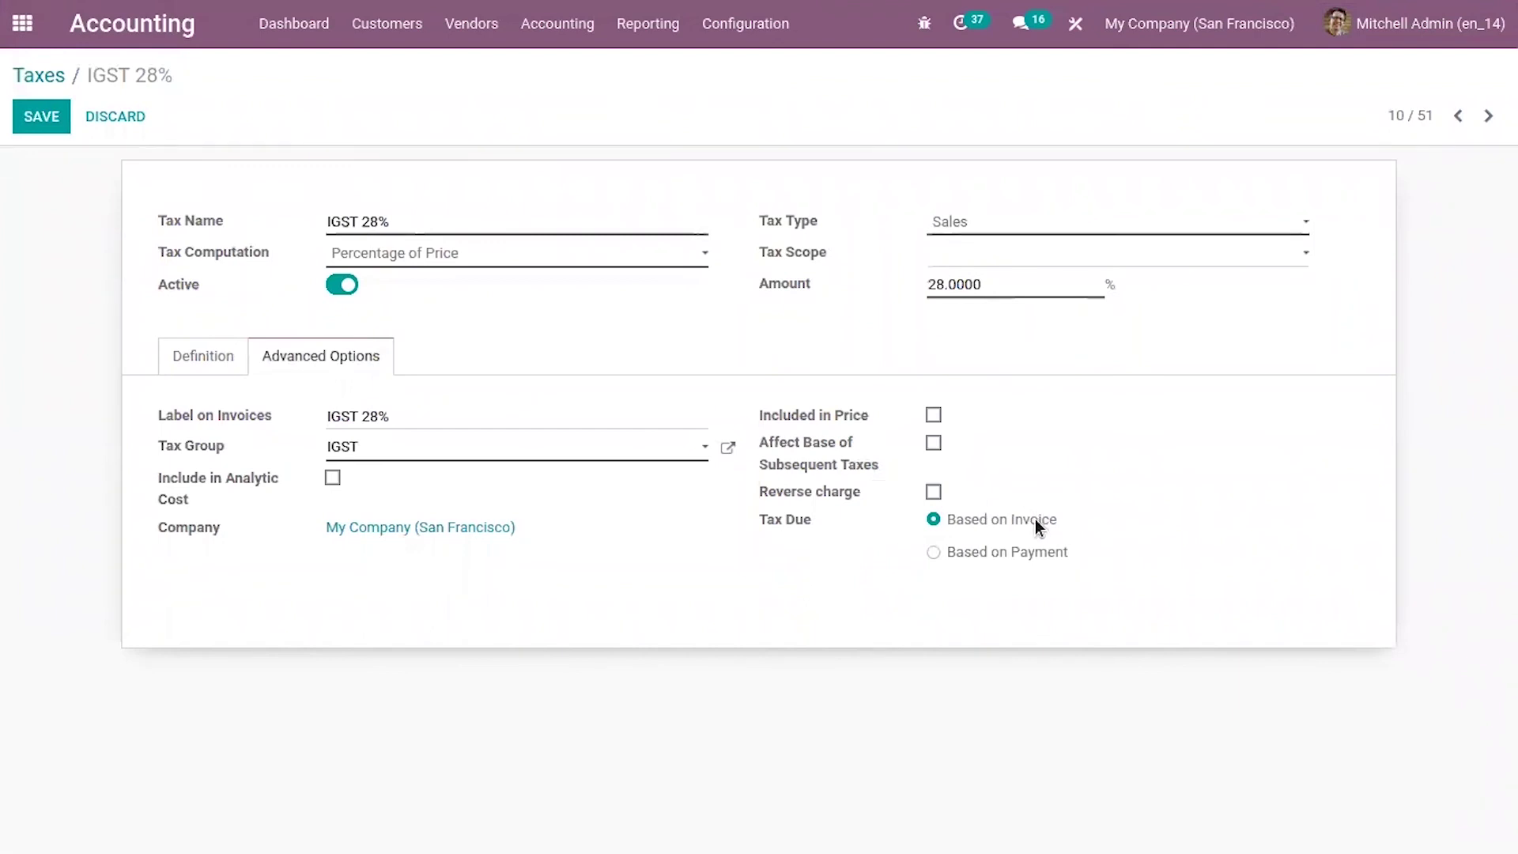
{"action": "left_click", "coordinate": [40, 117]}
Create a new customer invoice for Gemini Furniture with the GST treatment Unregistered Business.
{"action": "left_click", "coordinate": [407, 22]}
{"action": "left_click", "coordinate": [400, 69]}
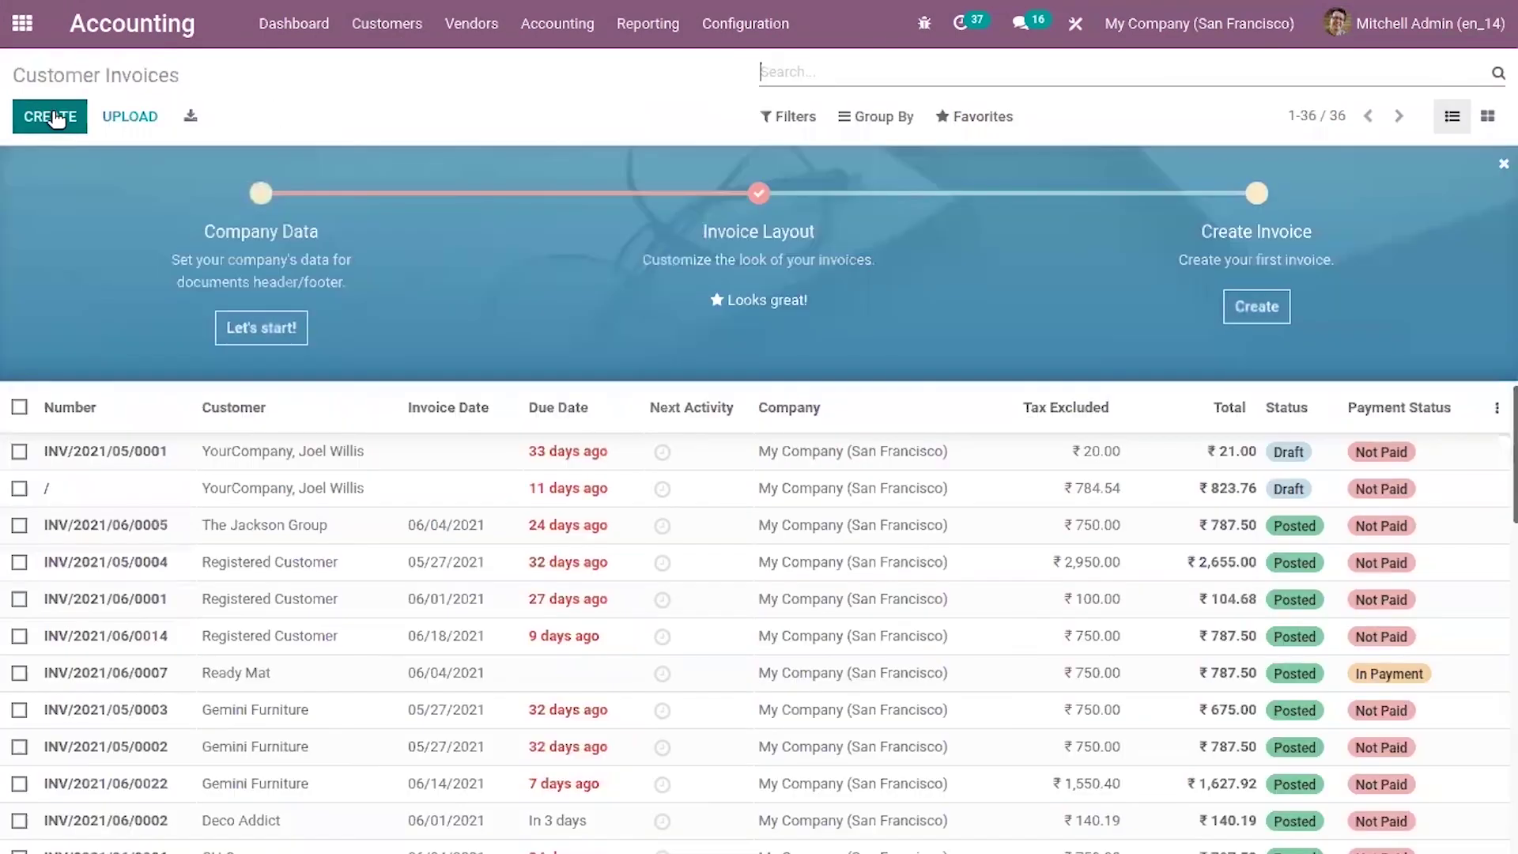
{"action": "left_click", "coordinate": [50, 116]}
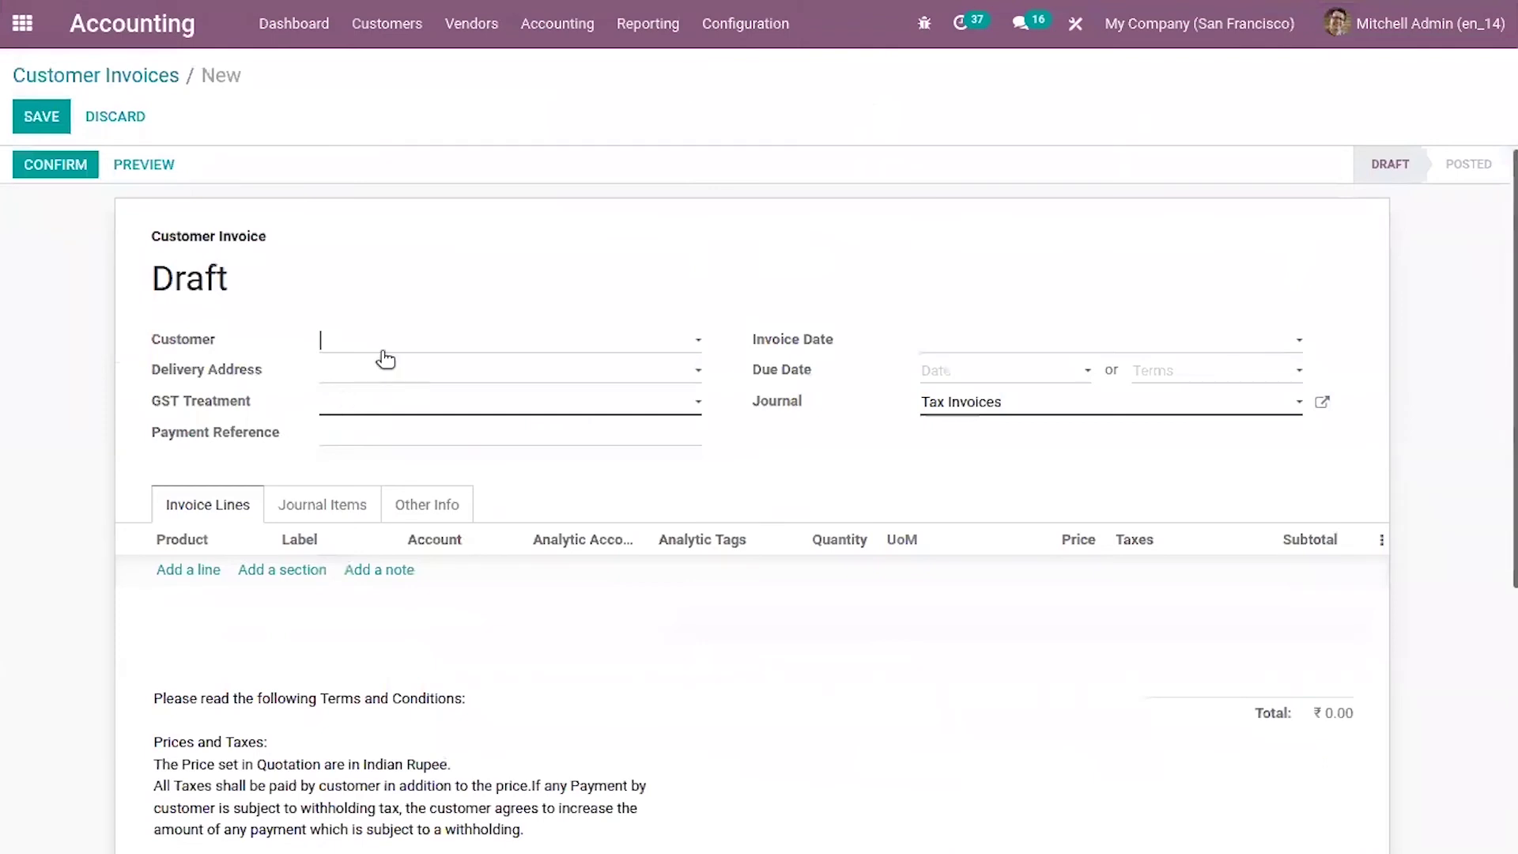
{"action": "left_click", "coordinate": [360, 338]}
{"action": "left_click", "coordinate": [437, 430]}
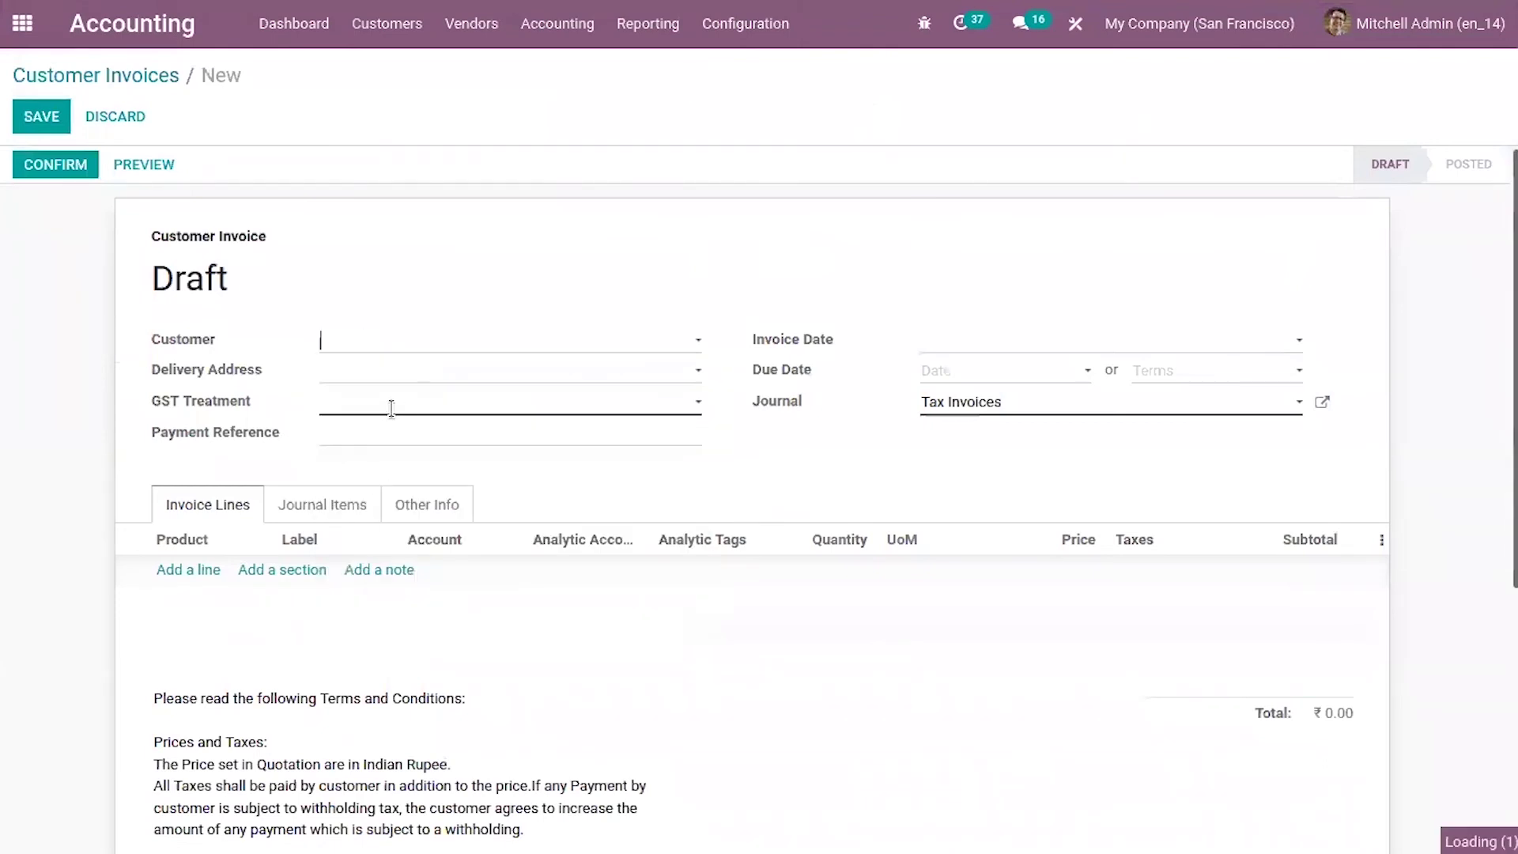
{"action": "left_click", "coordinate": [388, 405]}
{"action": "left_click", "coordinate": [482, 490]}
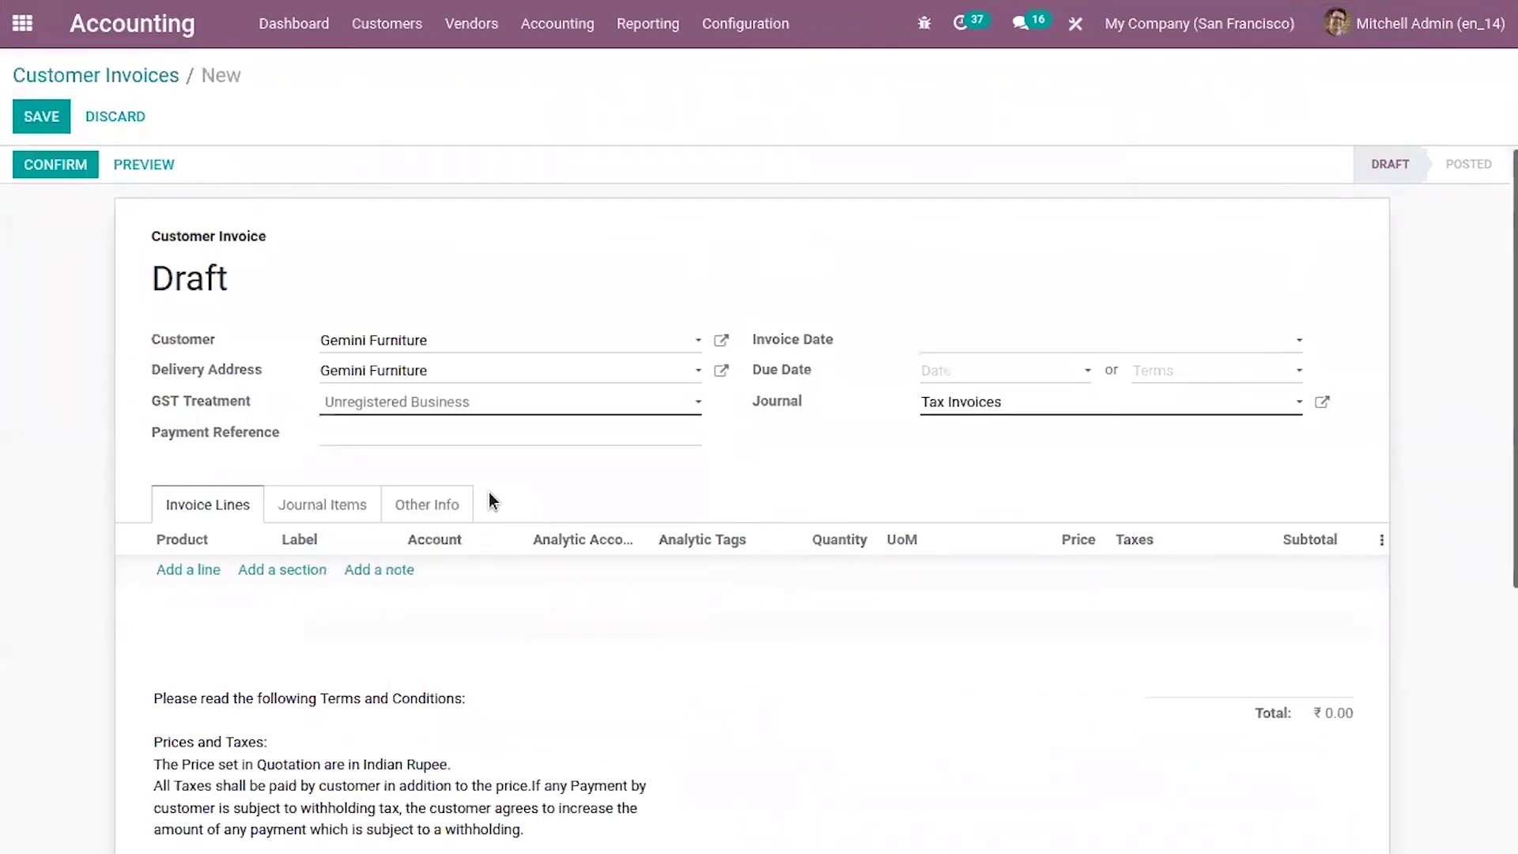
Add [DESK0005] Customizable Desk (CONFIG) (Custom, White) to the invoice with IGST 28% instead of GST 5%, and confirm the invoice.
{"action": "left_click", "coordinate": [227, 575]}
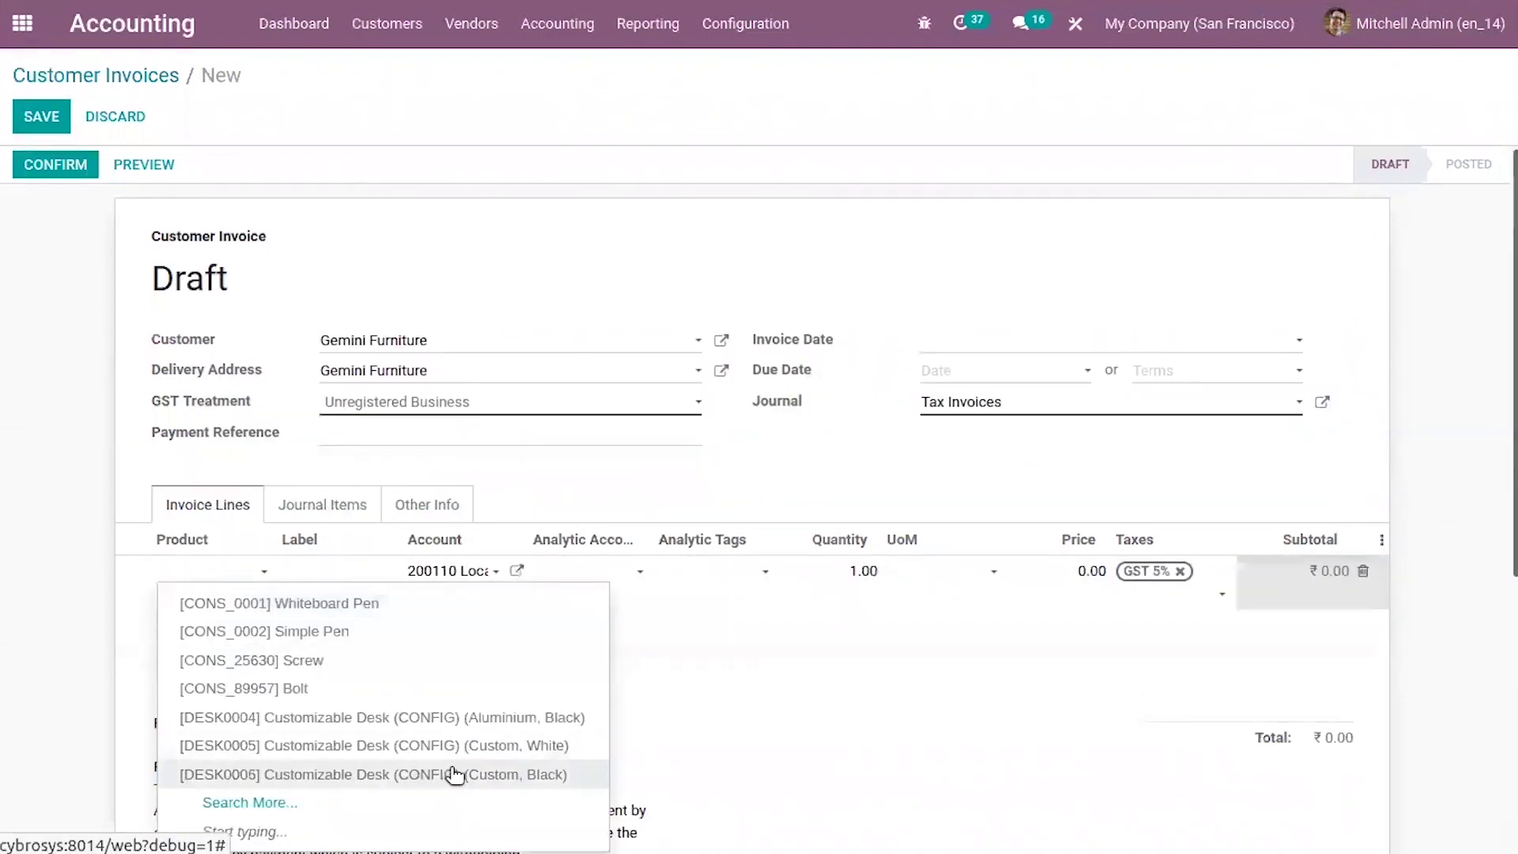
{"action": "left_click", "coordinate": [447, 747]}
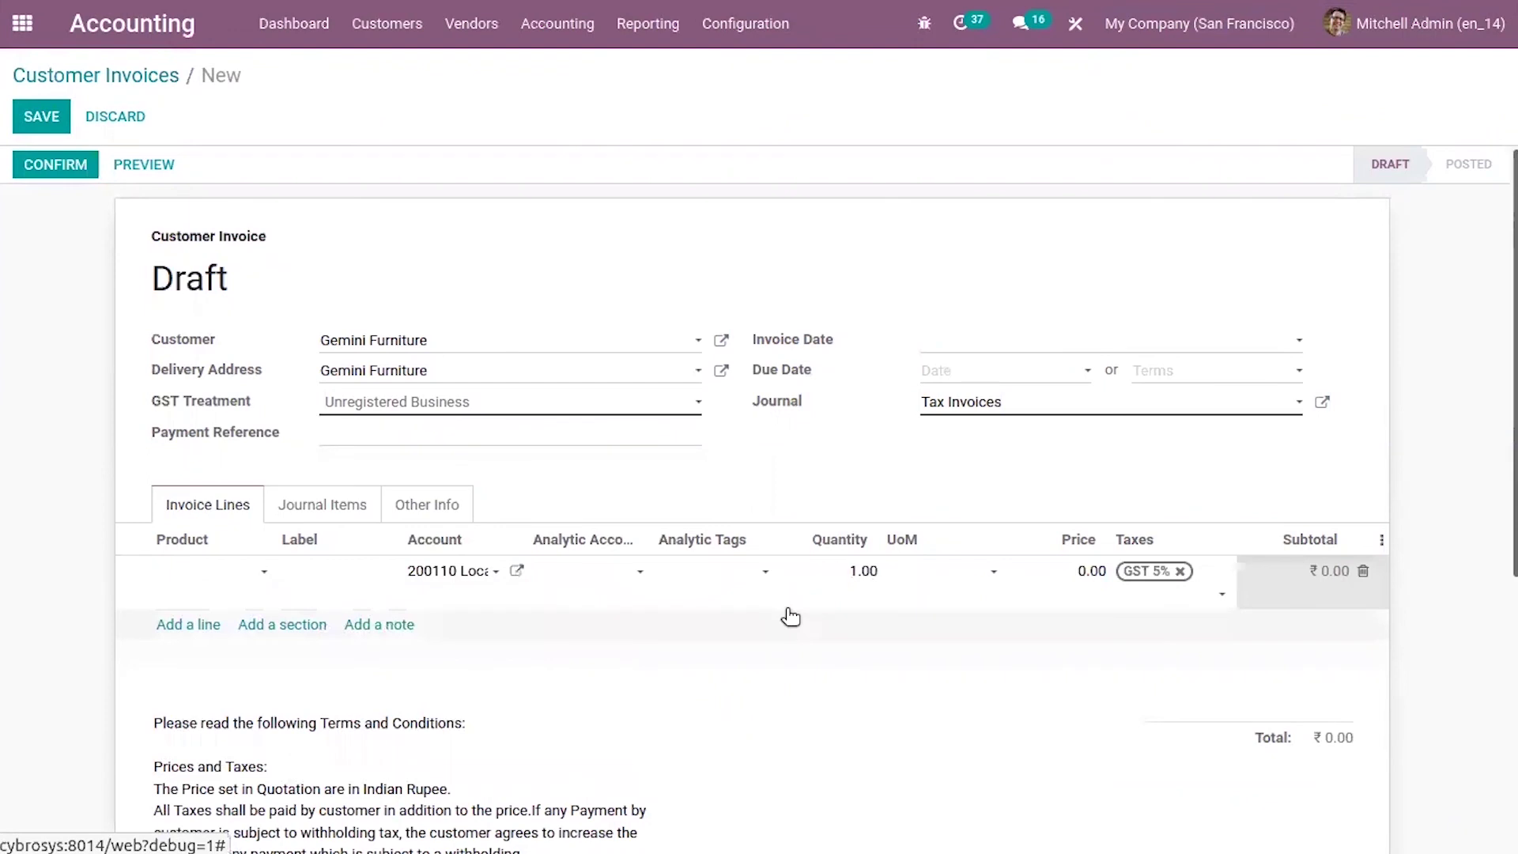
{"action": "left_click", "coordinate": [1182, 570]}
{"action": "left_click", "coordinate": [1186, 572]}
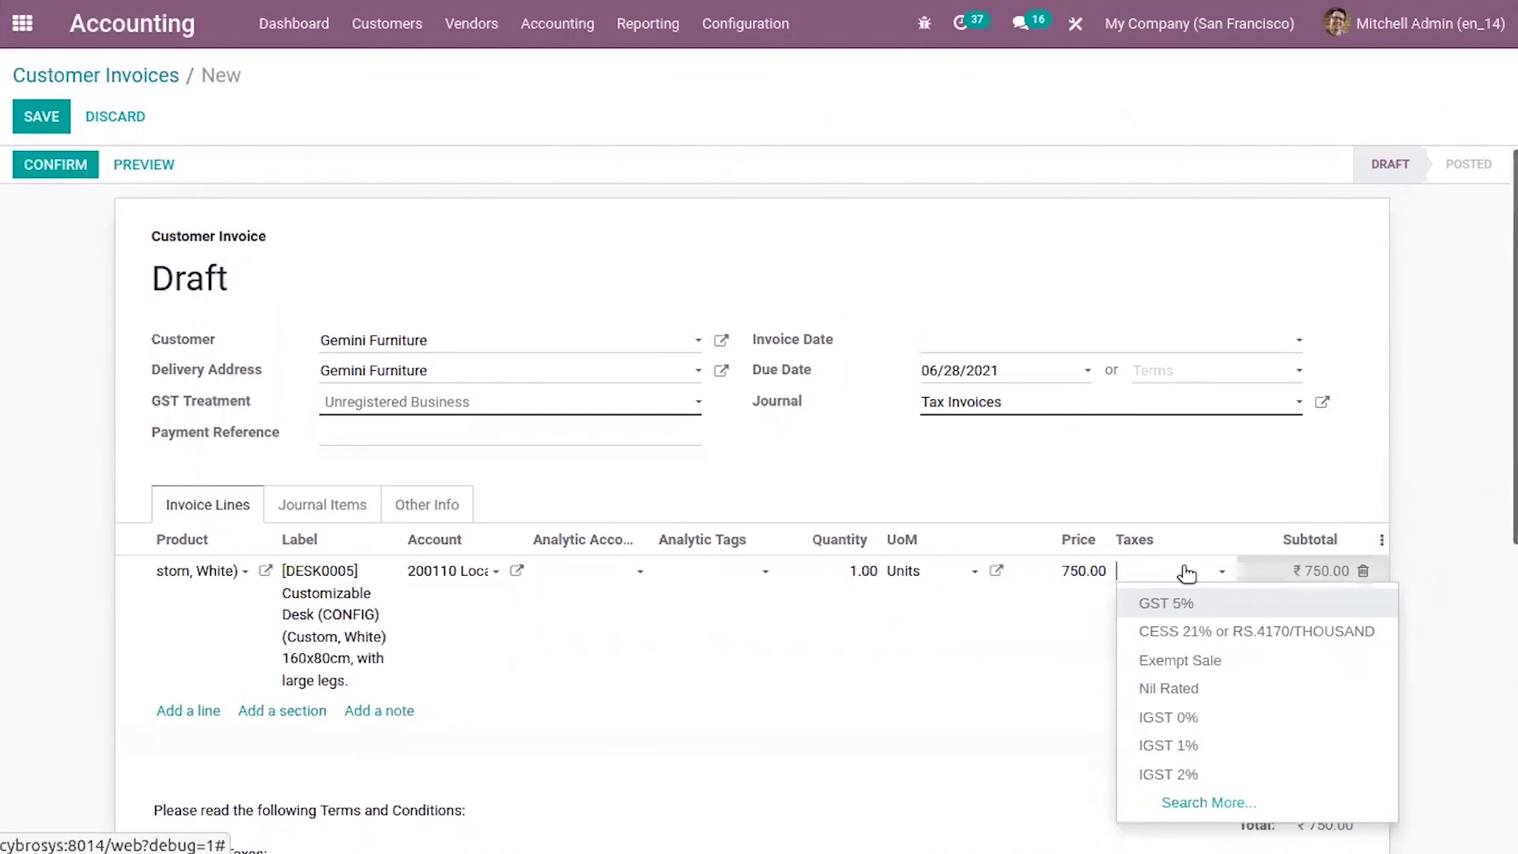
{"action": "type", "text": "ig"}
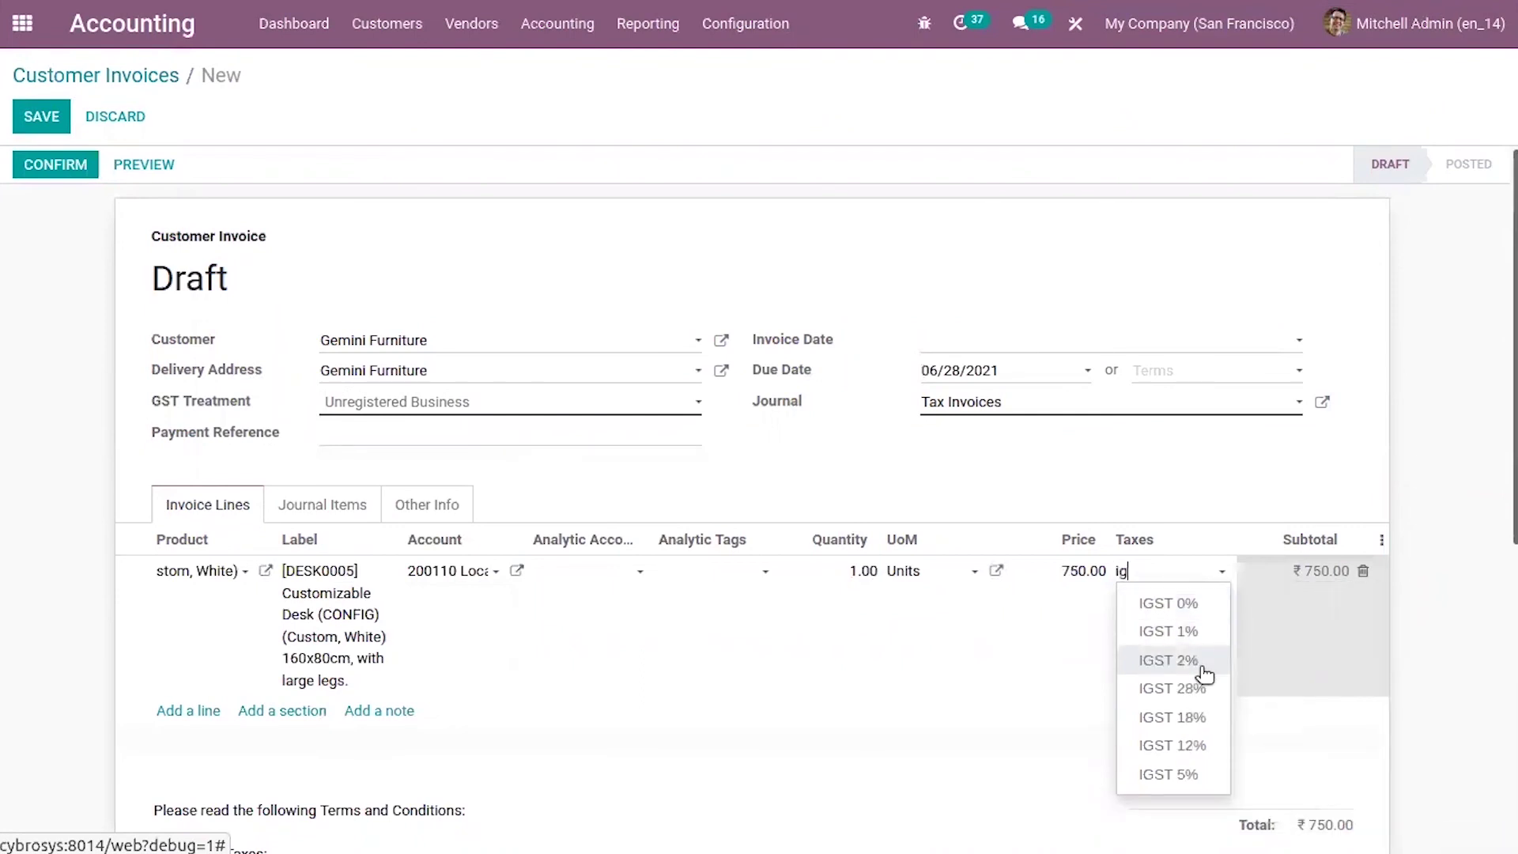
{"action": "left_click", "coordinate": [1148, 692]}
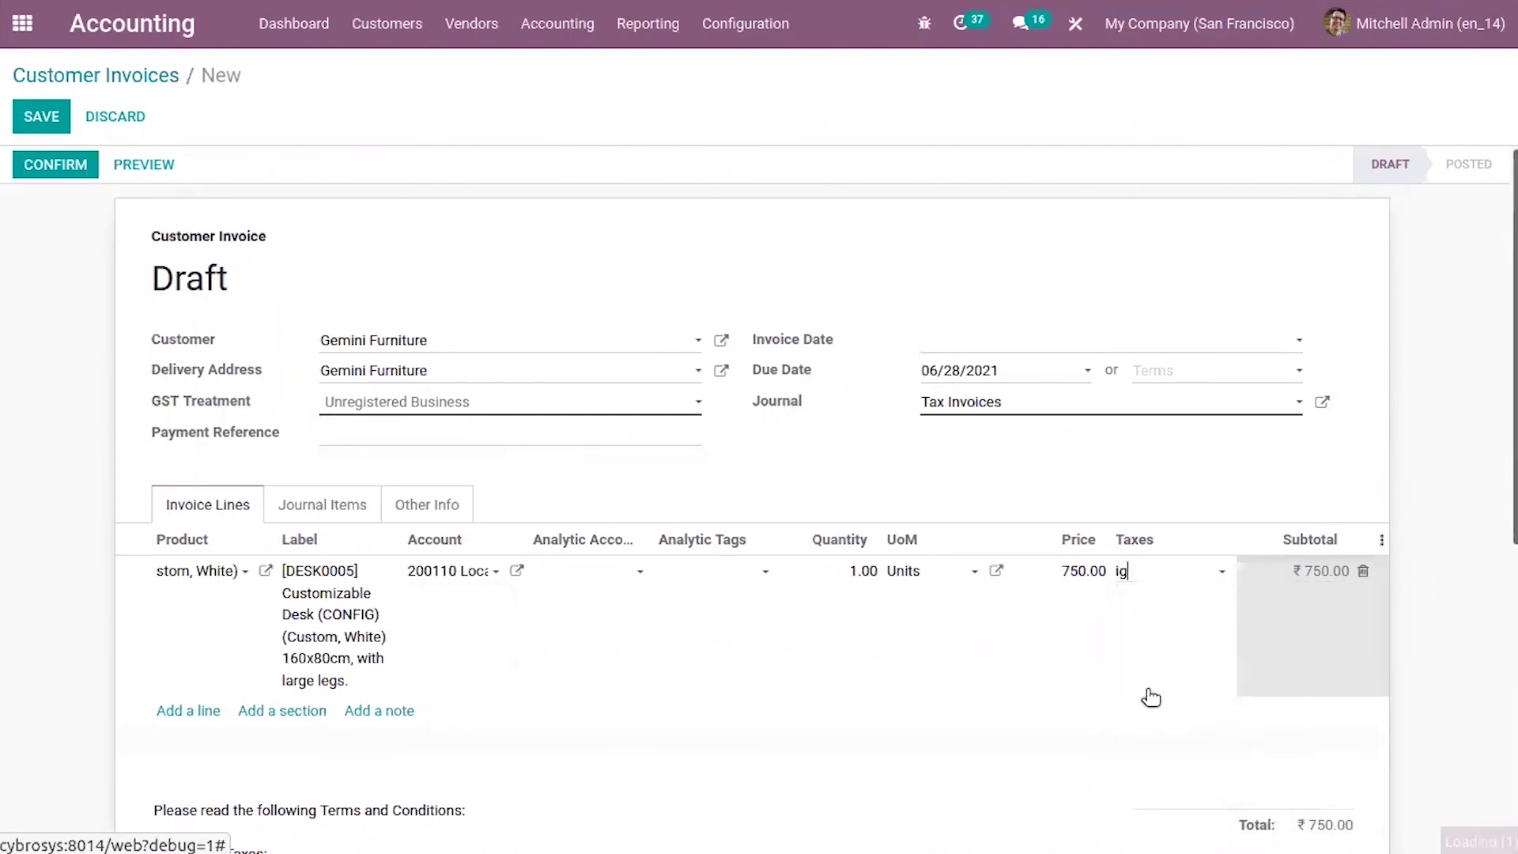
{"action": "left_click", "coordinate": [48, 164]}
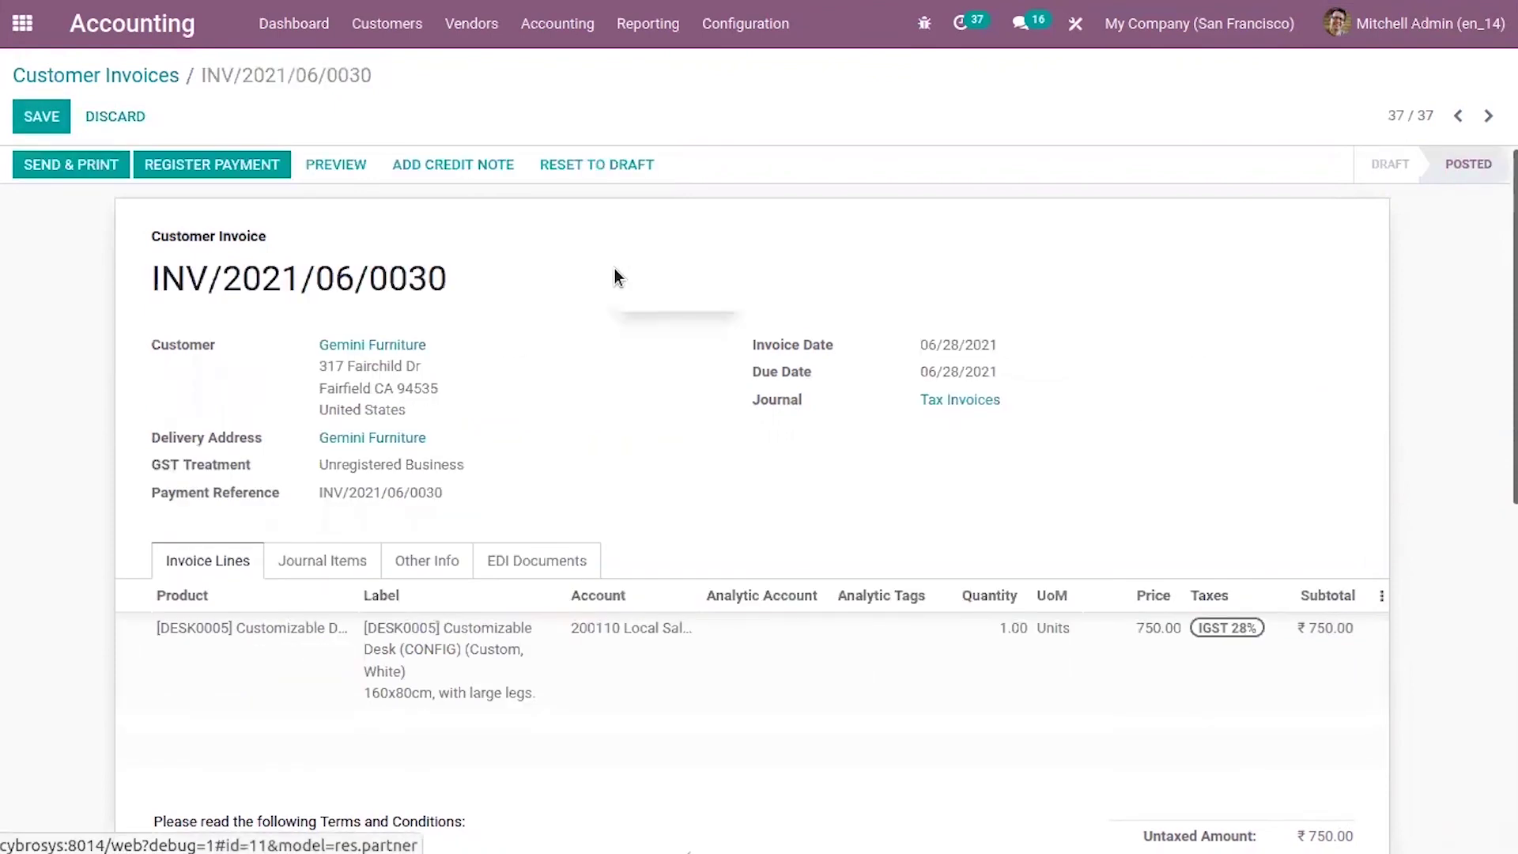
Open the Tax Report, audit its IGST line, and expand the June 2021 group of journal items.
{"action": "left_click", "coordinate": [647, 24]}
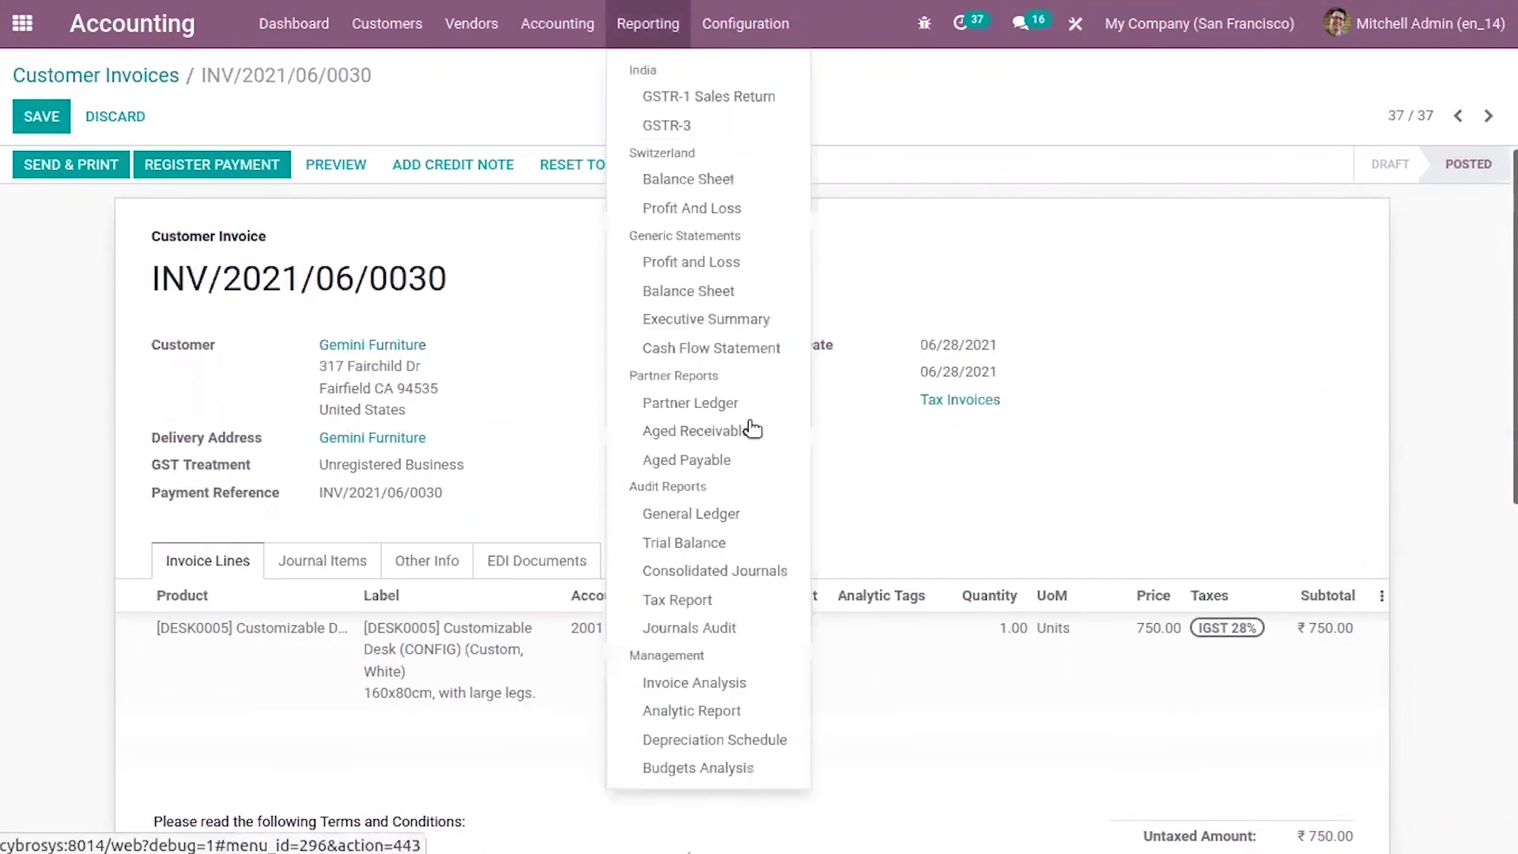
{"action": "left_click", "coordinate": [693, 600]}
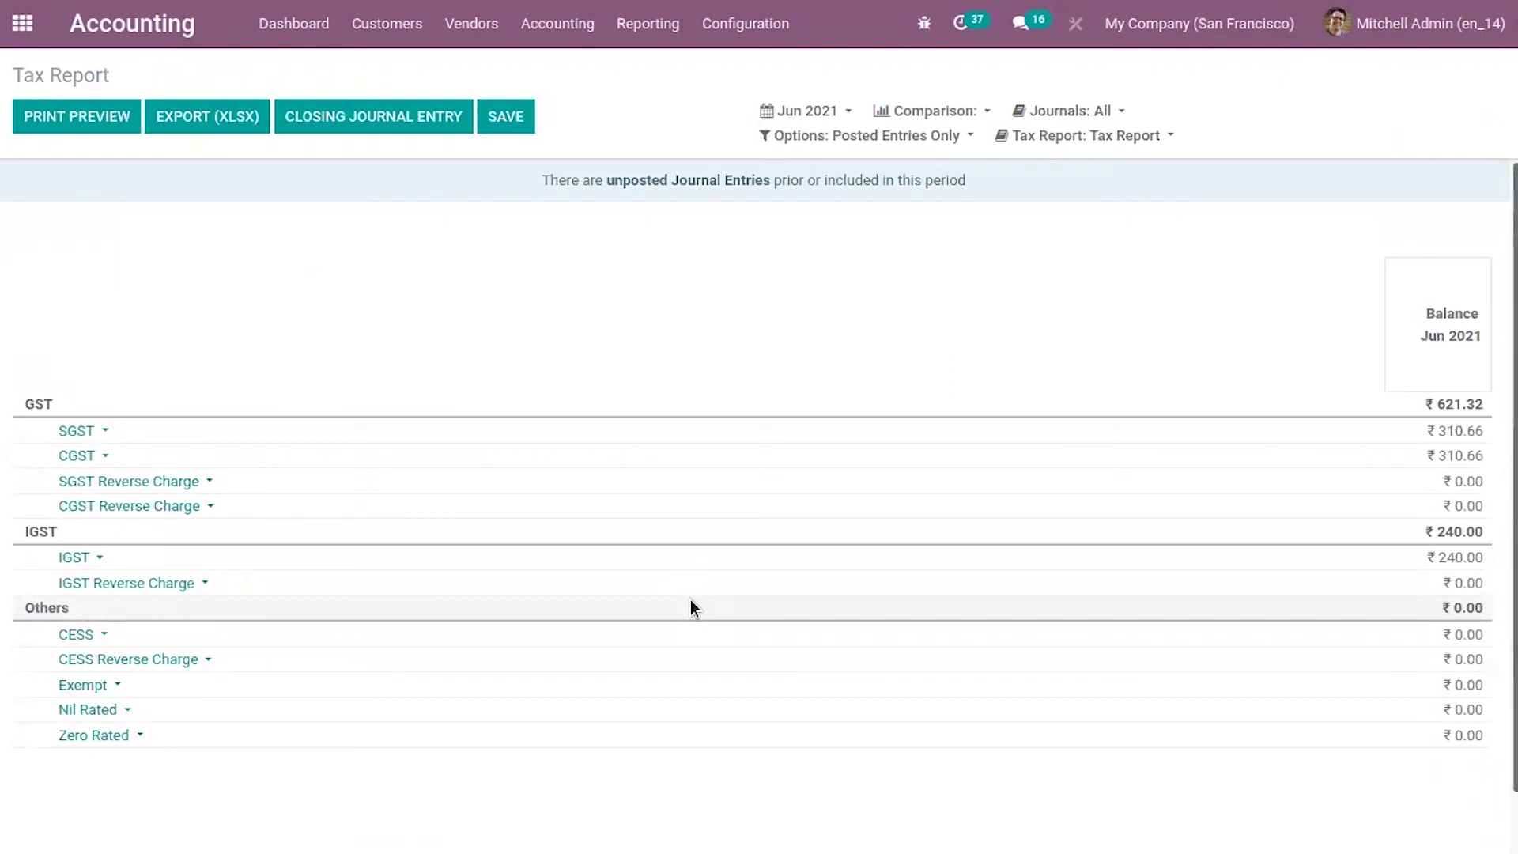
{"action": "left_click", "coordinate": [99, 561]}
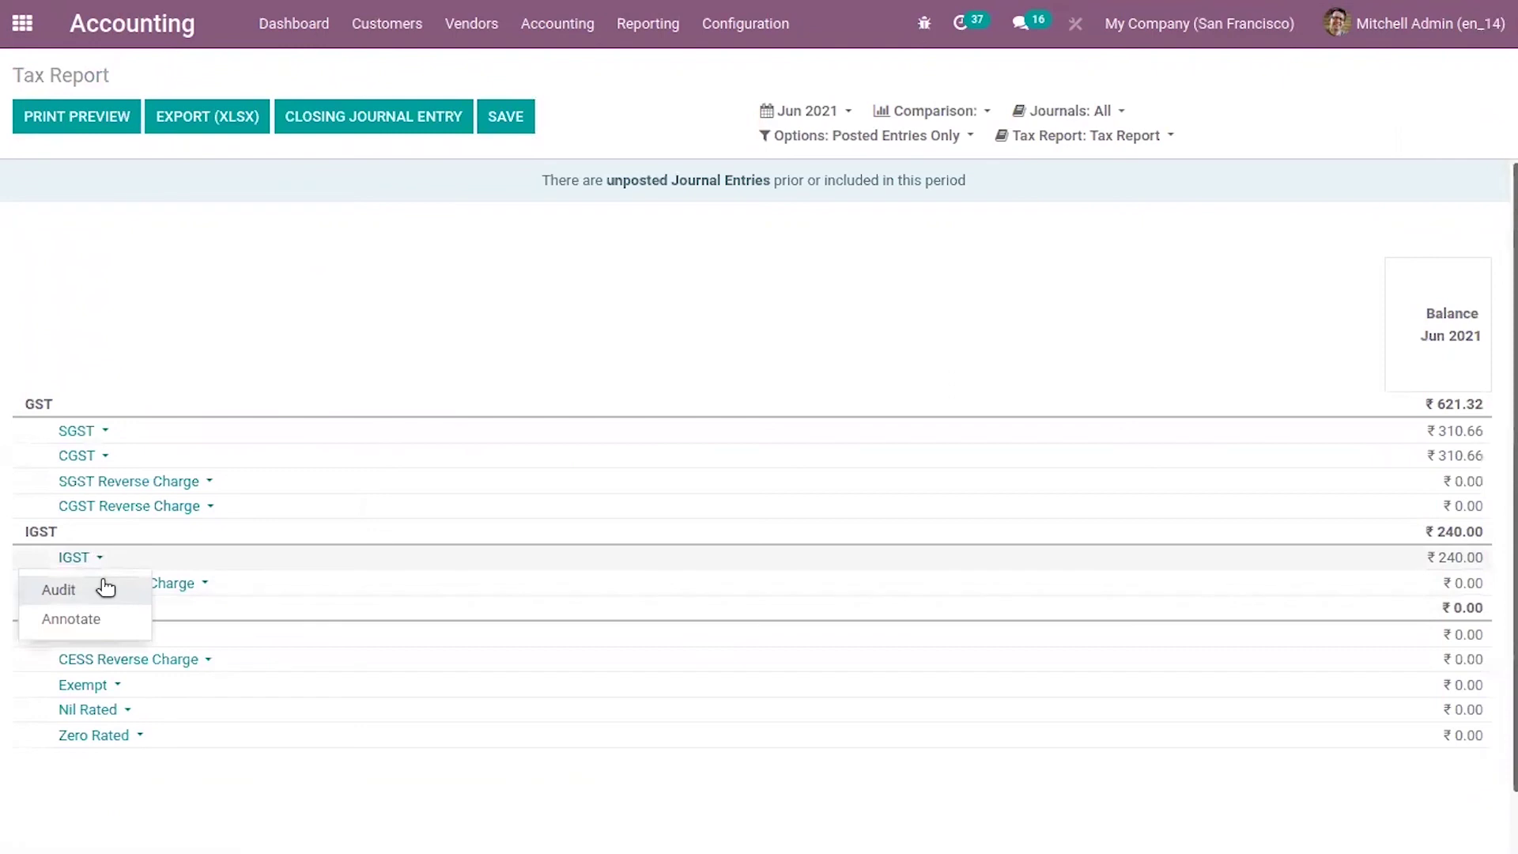
{"action": "left_click", "coordinate": [103, 588]}
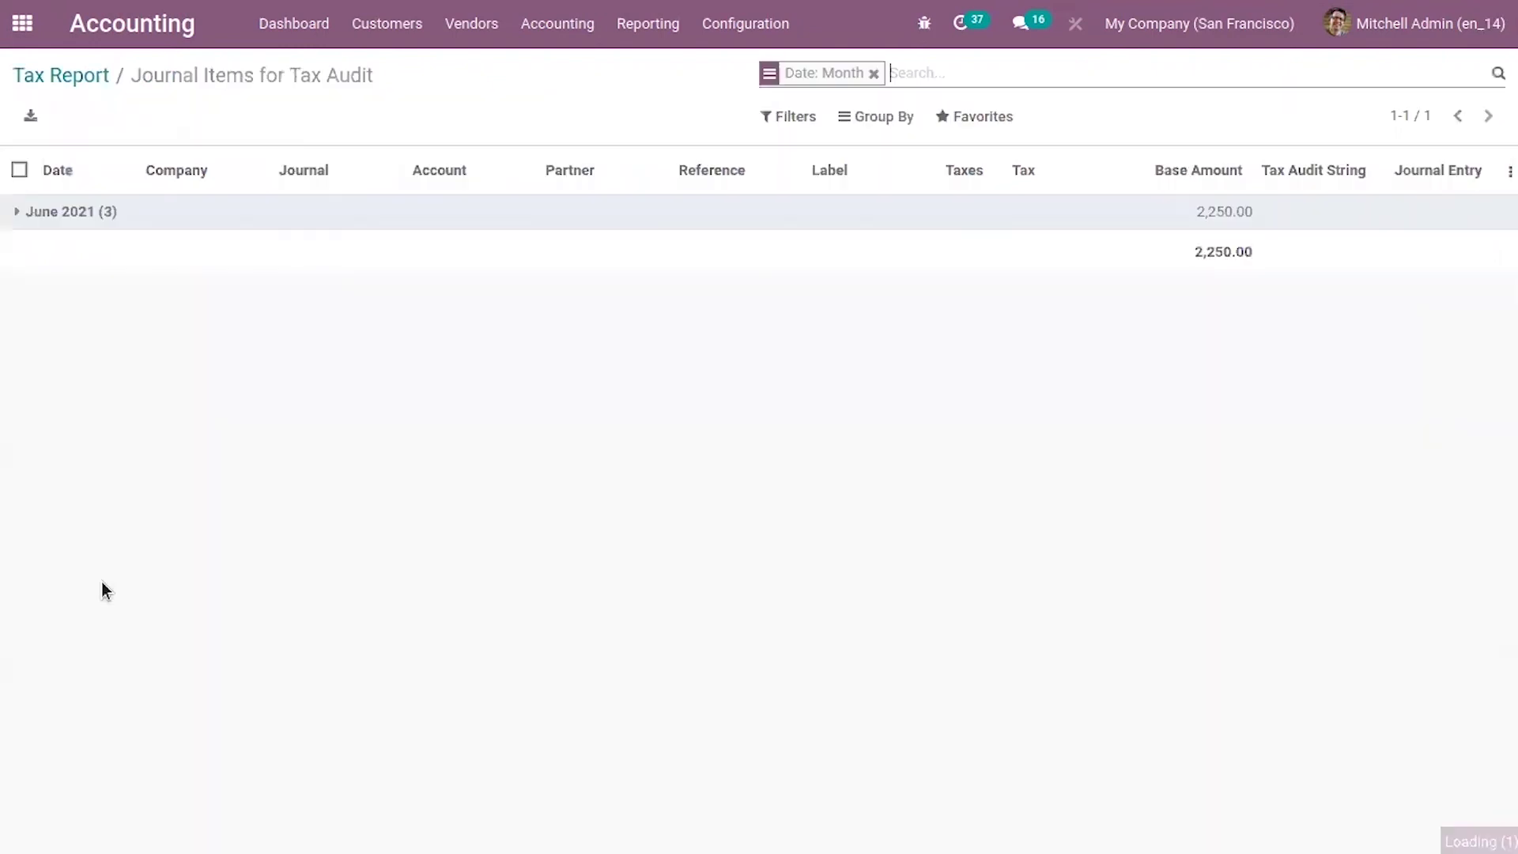
{"action": "left_click", "coordinate": [17, 222]}
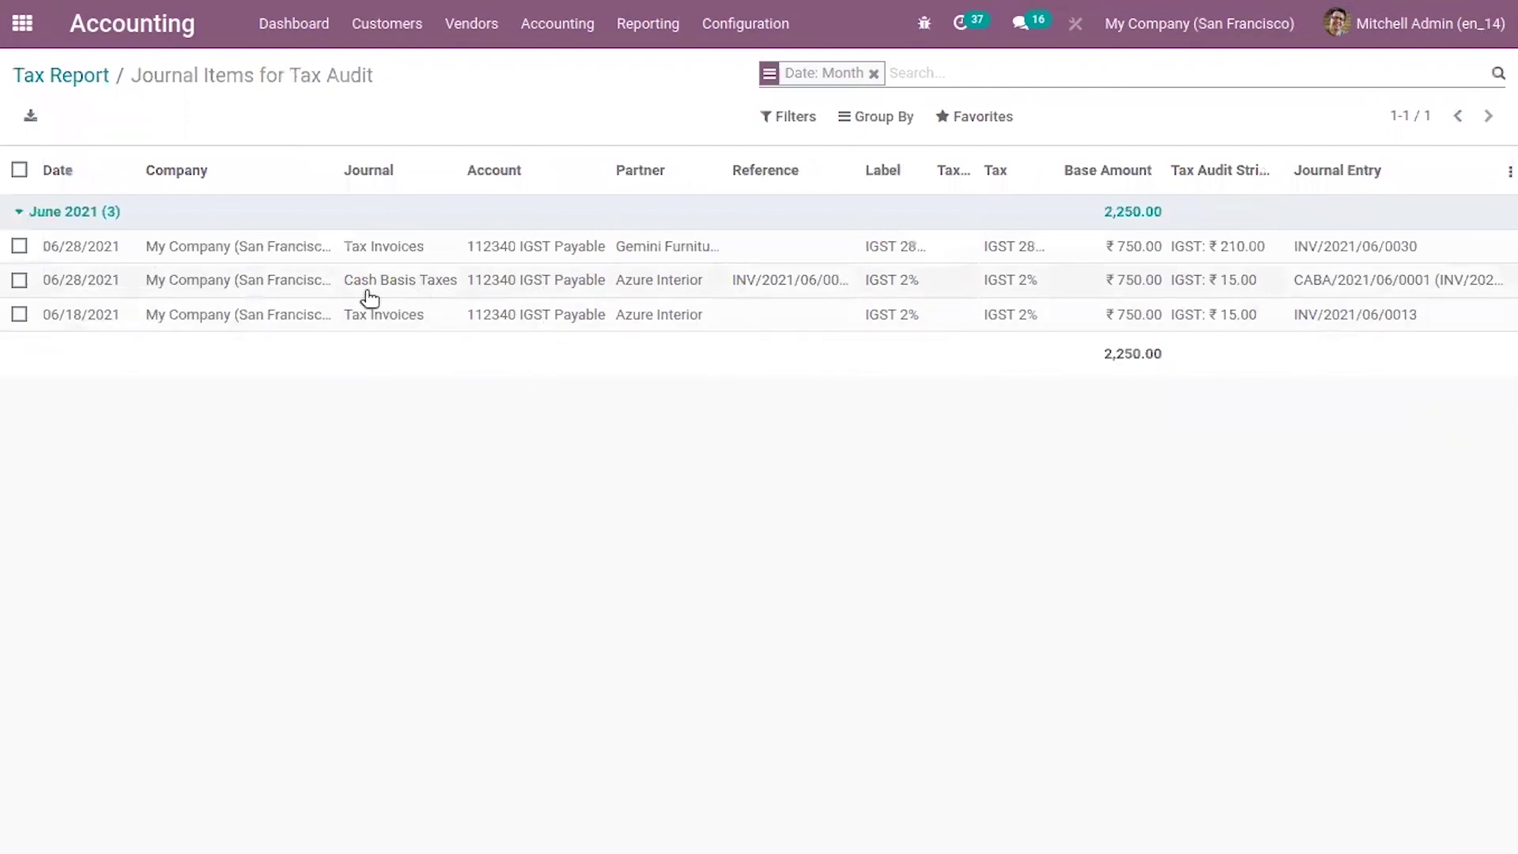
Review the details of the 06/18/2021 Tax Invoices journal item, and return to the tax audit list.
{"action": "left_click", "coordinate": [286, 315]}
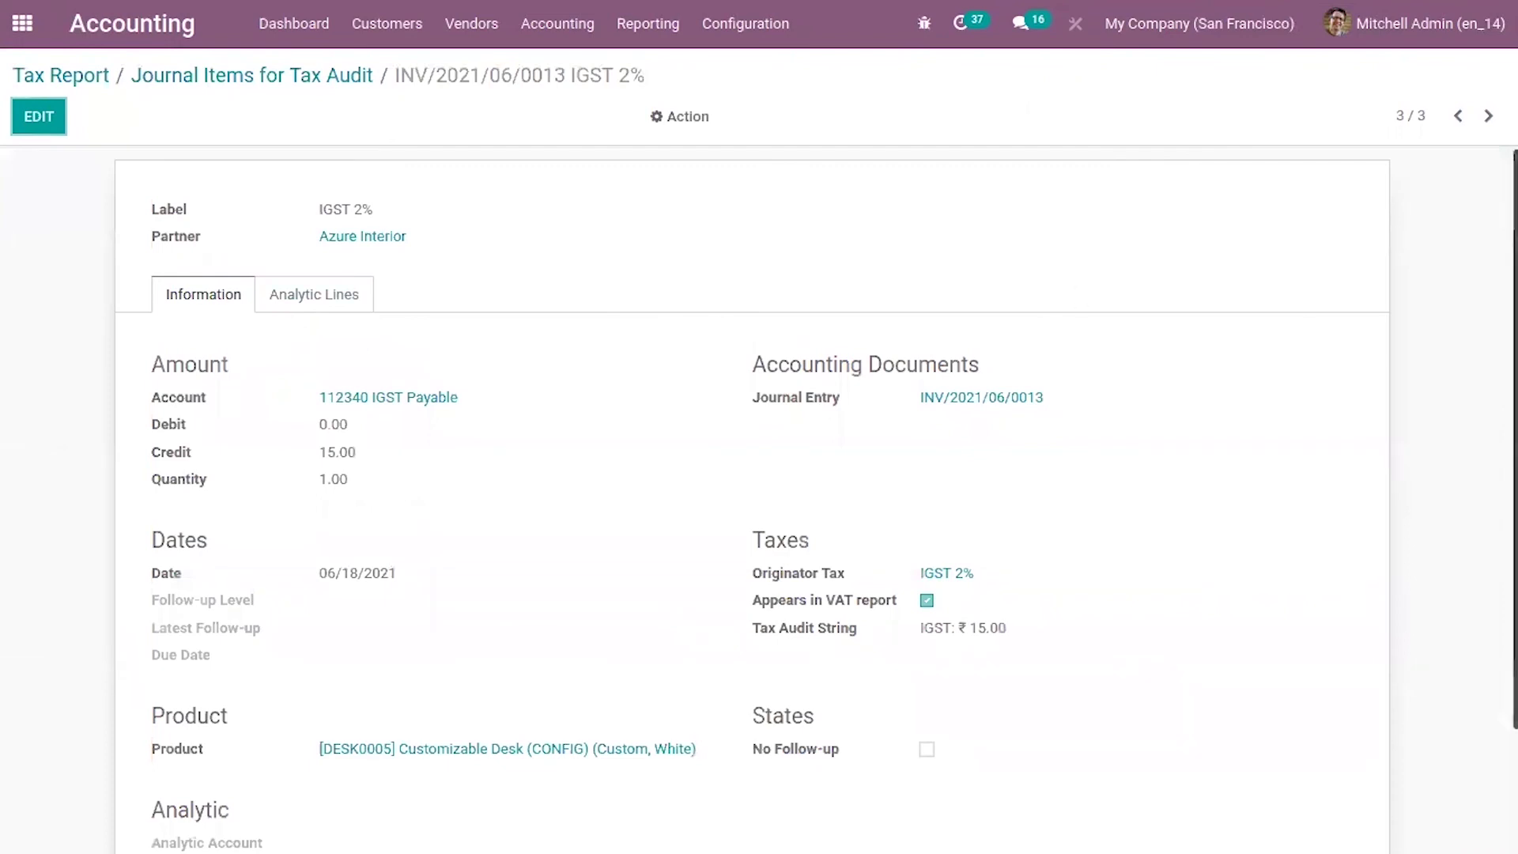
{"action": "scroll", "coordinate": [758, 498], "scroll_direction": "down", "scroll_amount": 2}
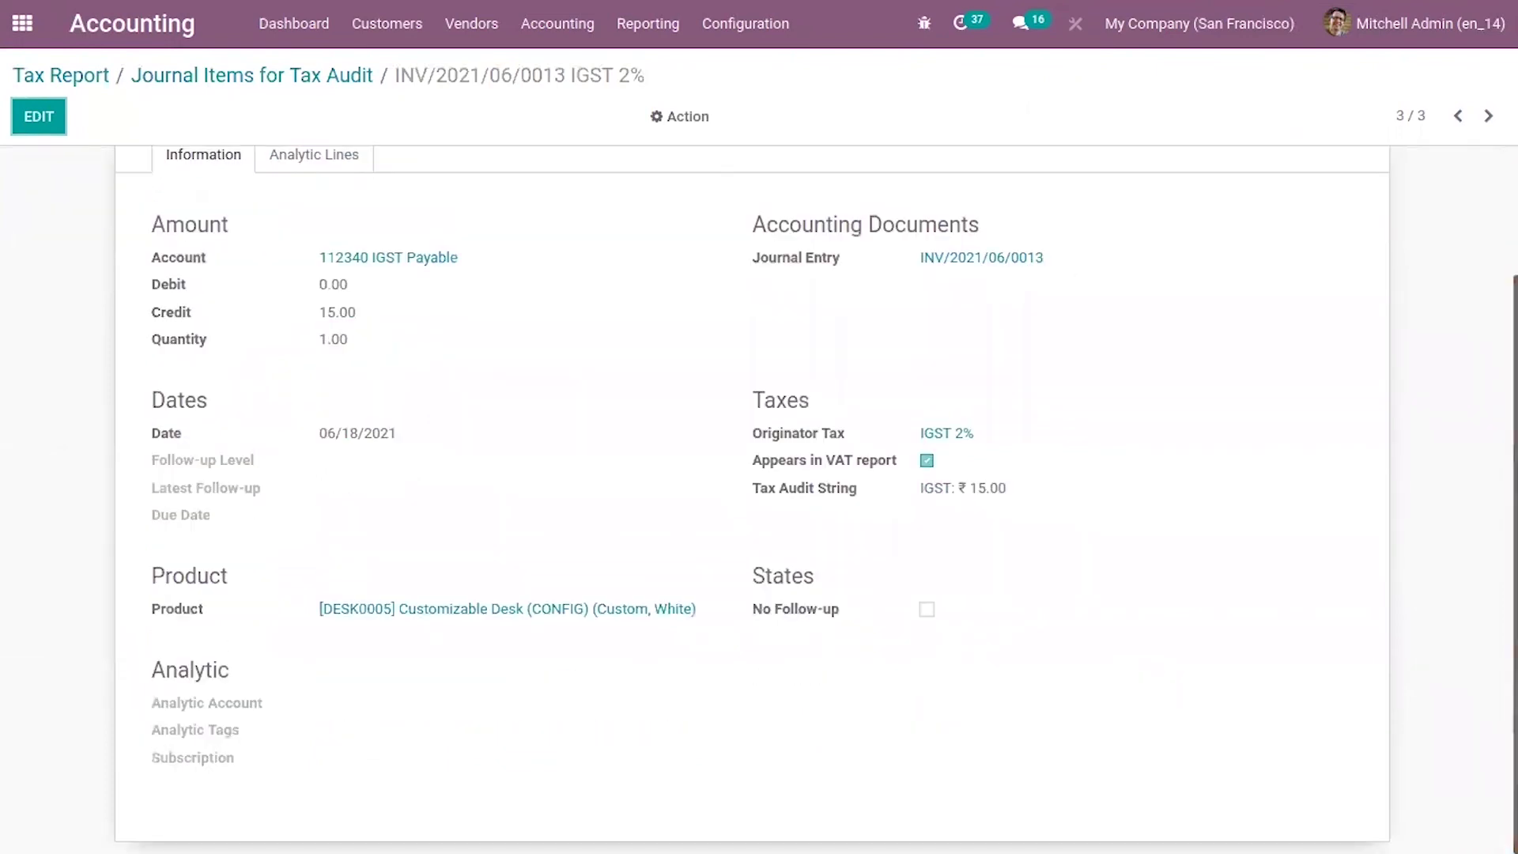
{"action": "scroll", "coordinate": [759, 498], "scroll_direction": "up", "scroll_amount": 2}
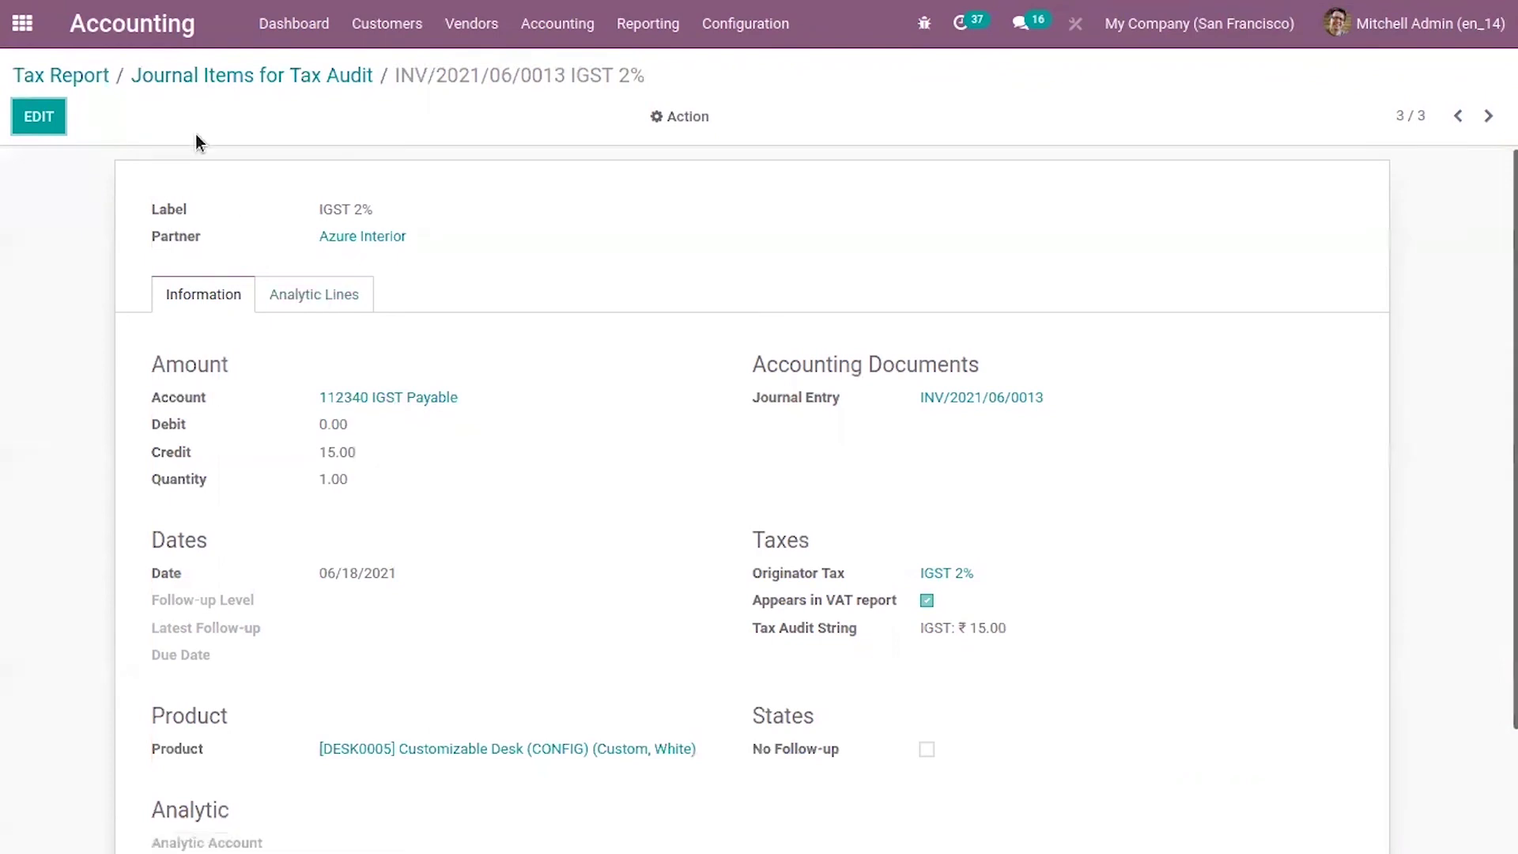
{"action": "left_click", "coordinate": [196, 75]}
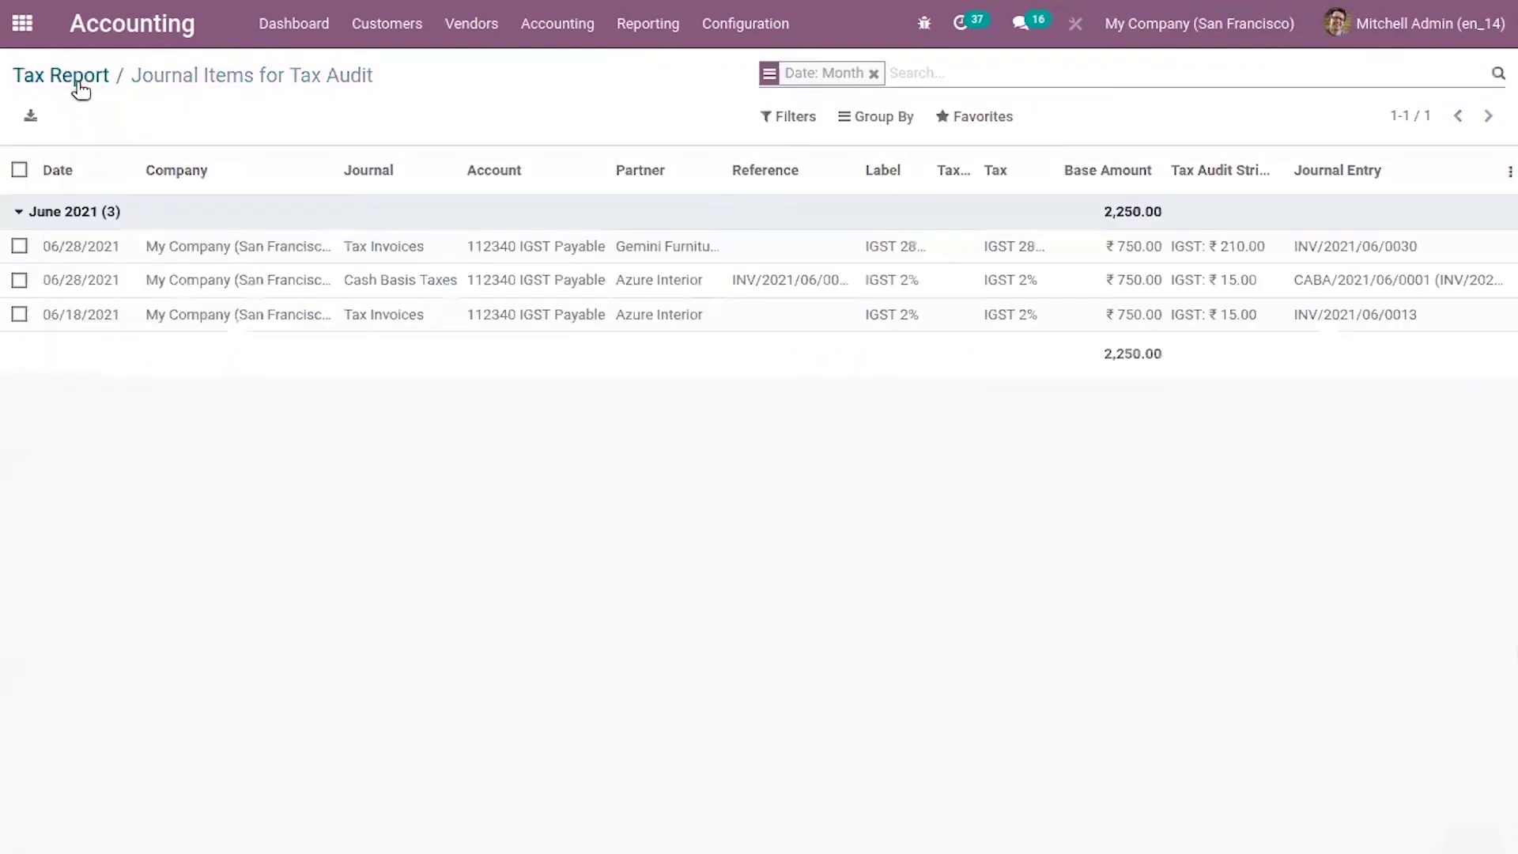
Clear the Miscellaneous filter in the journal entries, and open the 06/28/2021 Gemini Furniture invoice to examine its IGST Payable journal item.
{"action": "left_click", "coordinate": [554, 28]}
{"action": "left_click", "coordinate": [595, 99]}
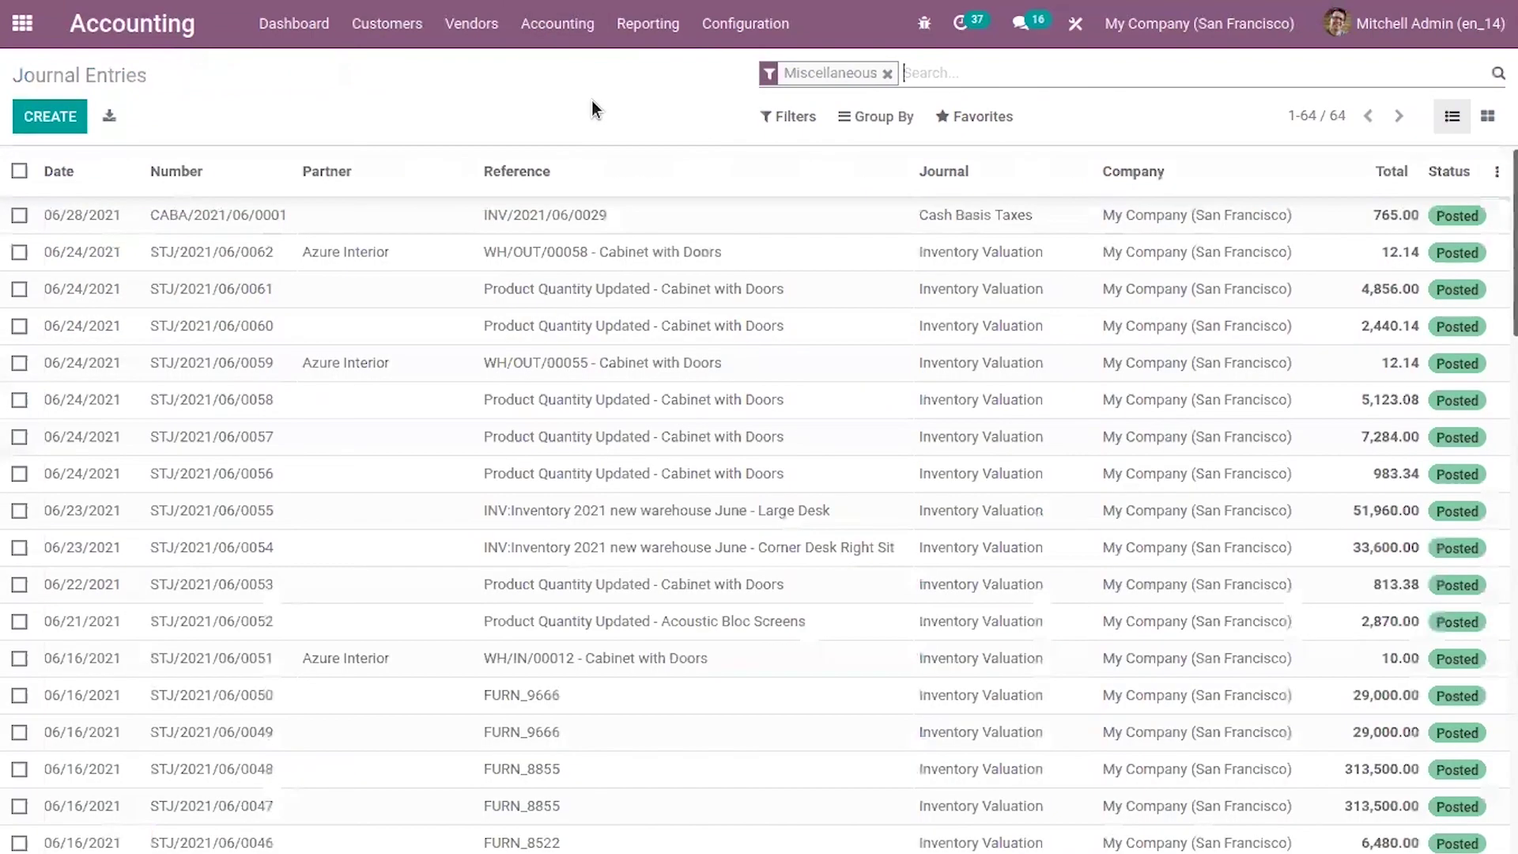
{"action": "left_click", "coordinate": [887, 73]}
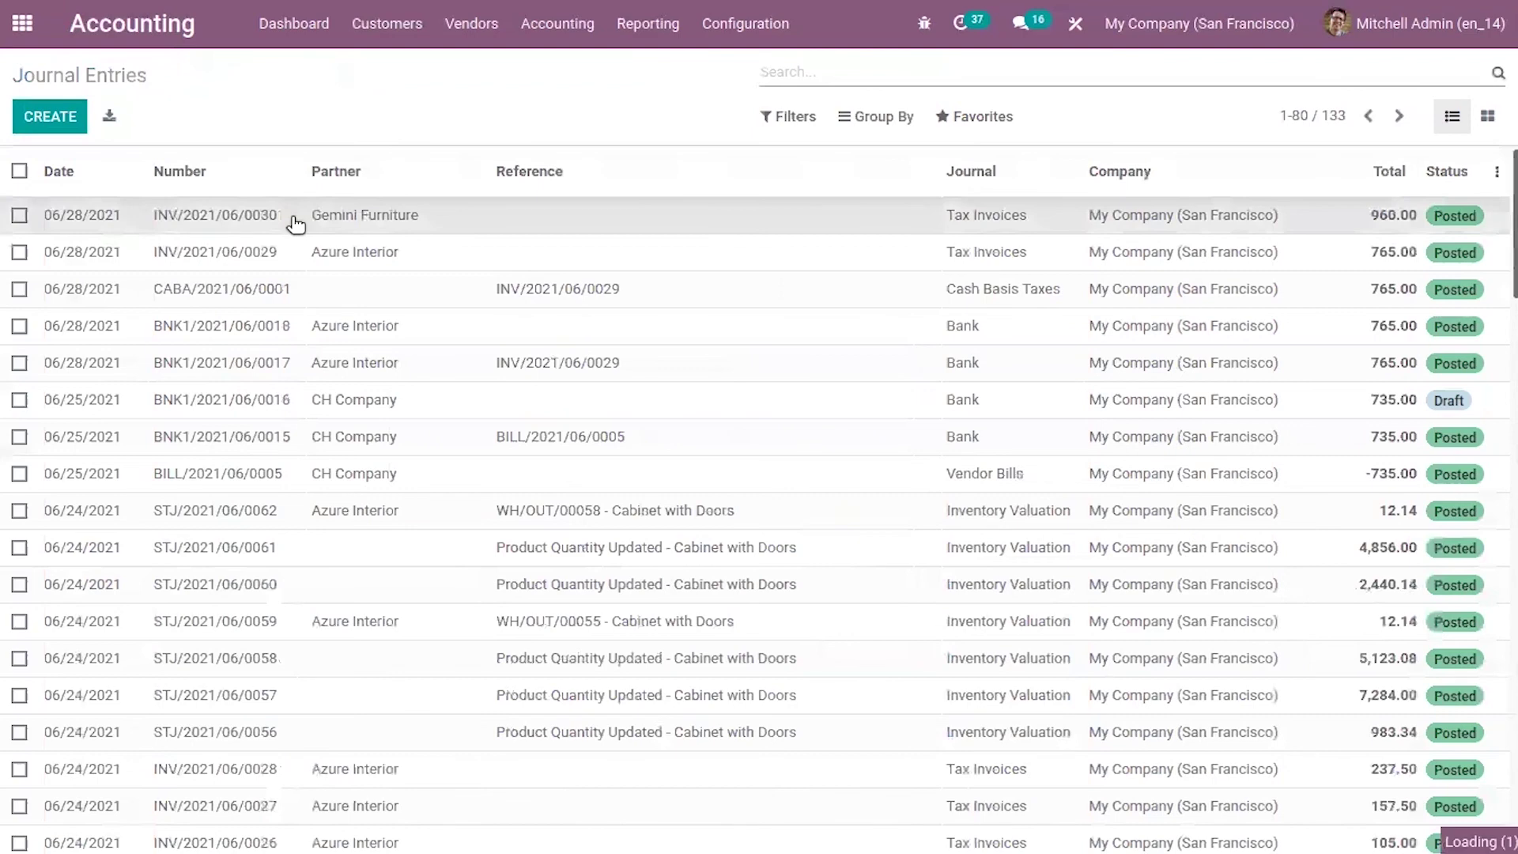
{"action": "left_click", "coordinate": [296, 224]}
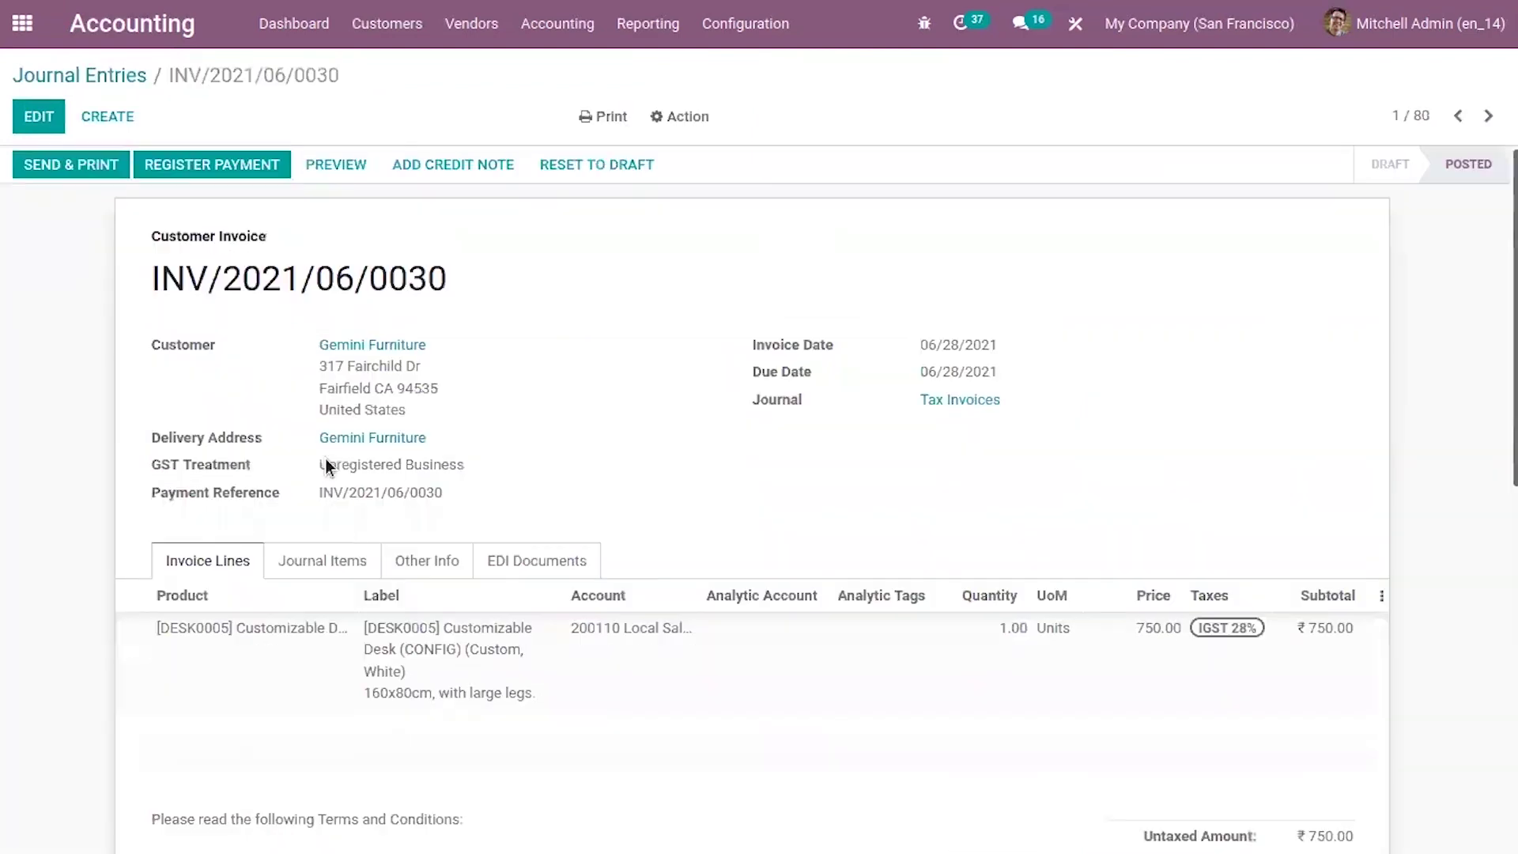
{"action": "left_click", "coordinate": [322, 558]}
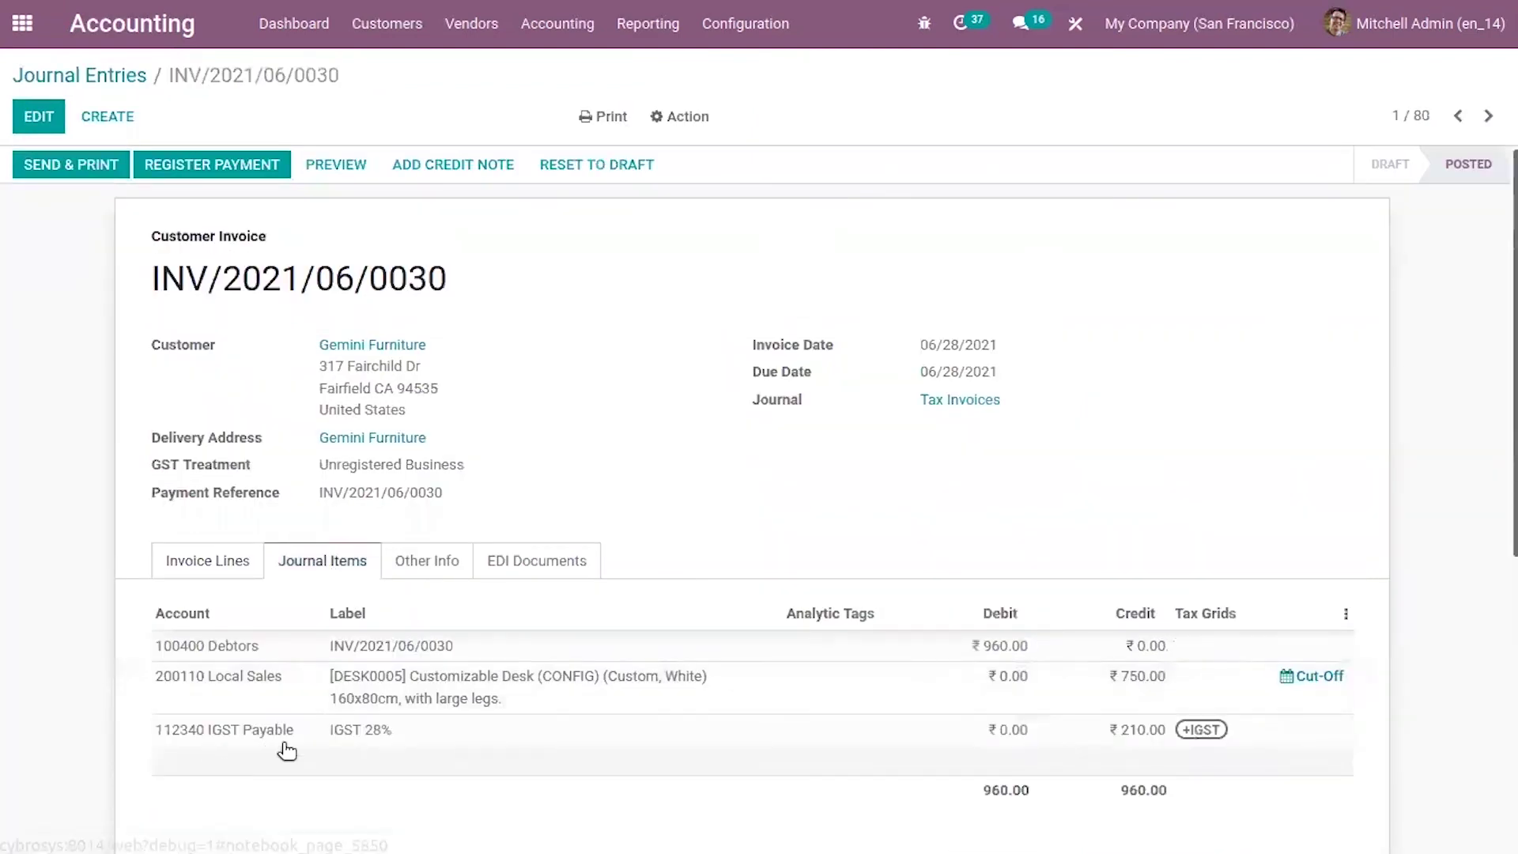
{"action": "mouse_move", "coordinate": [217, 749]}
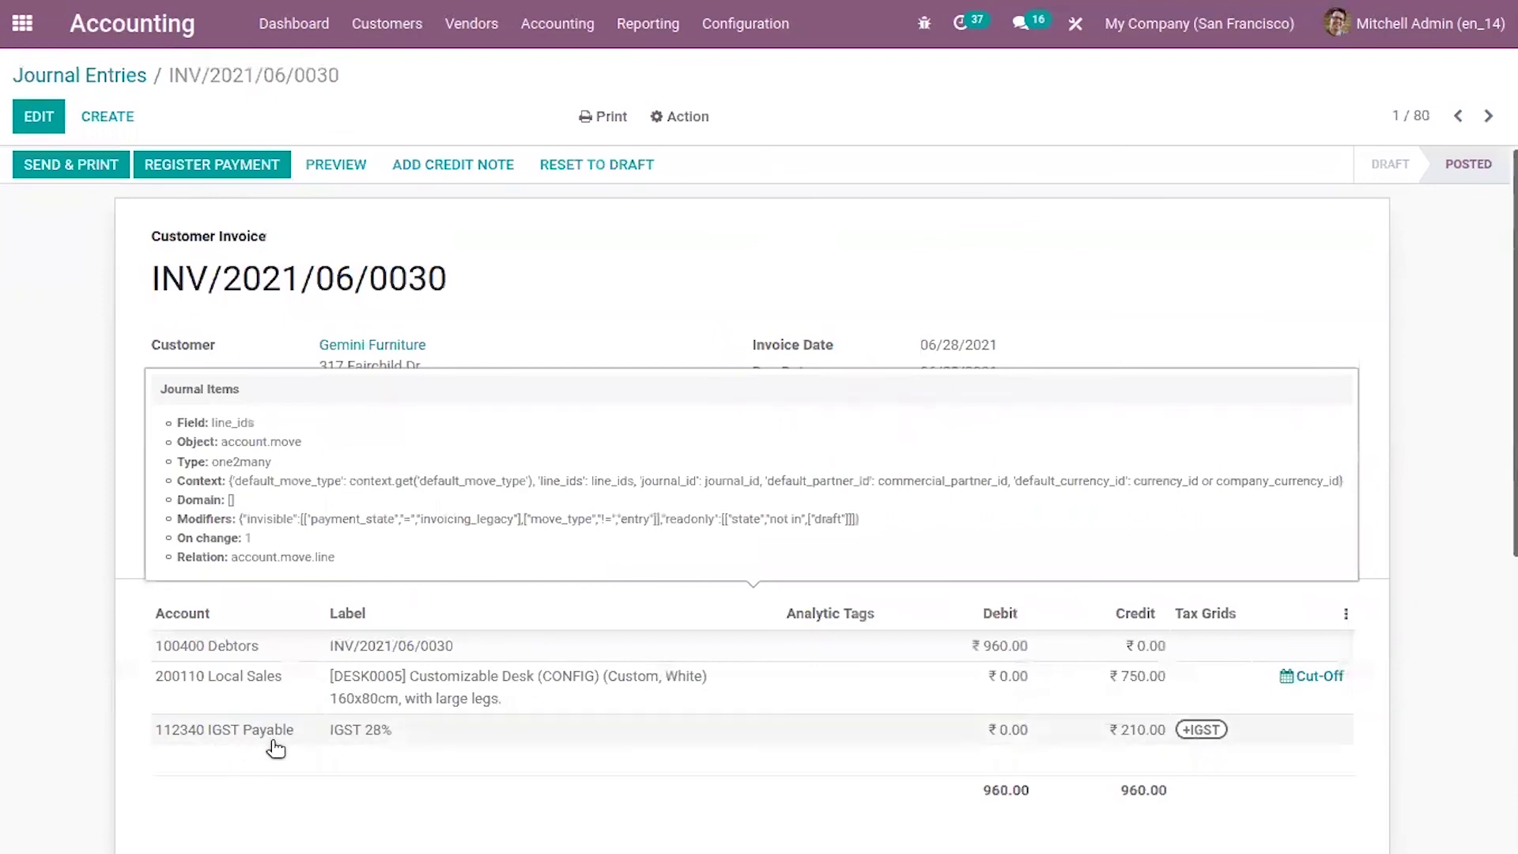